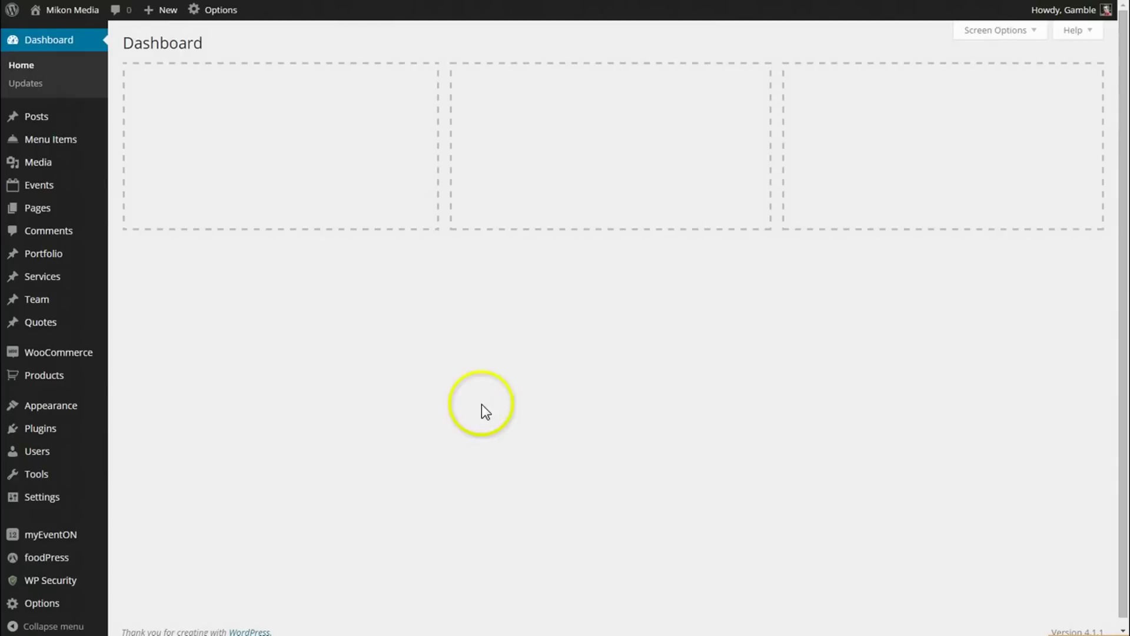
- Open the Add New Event editor from the Events flyout menu
mouse_move(66, 191)
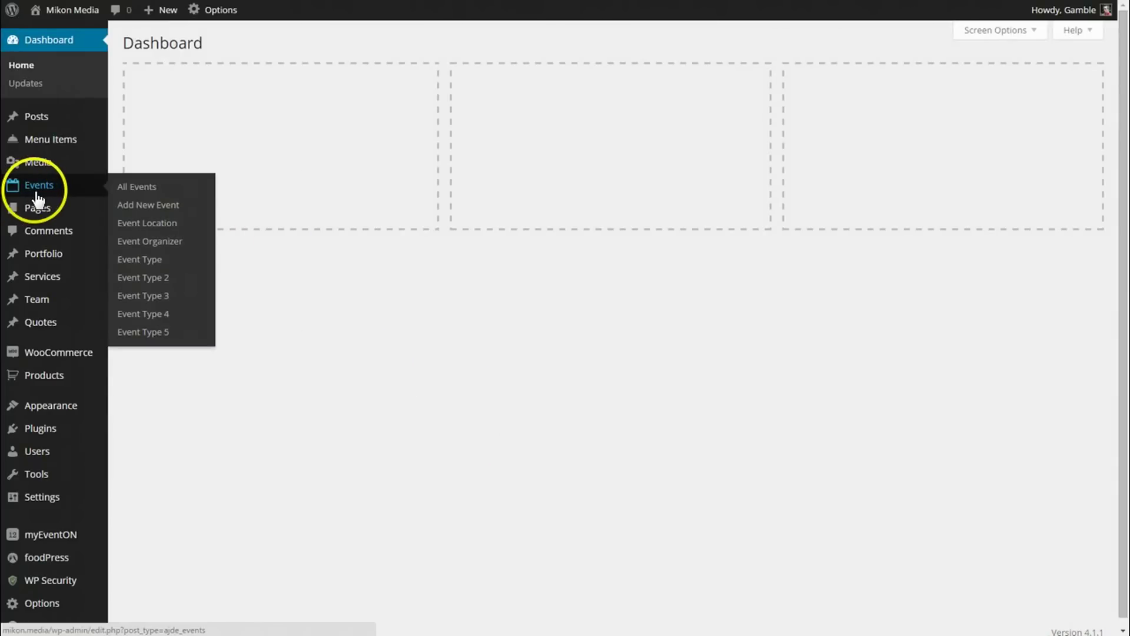
click(144, 205)
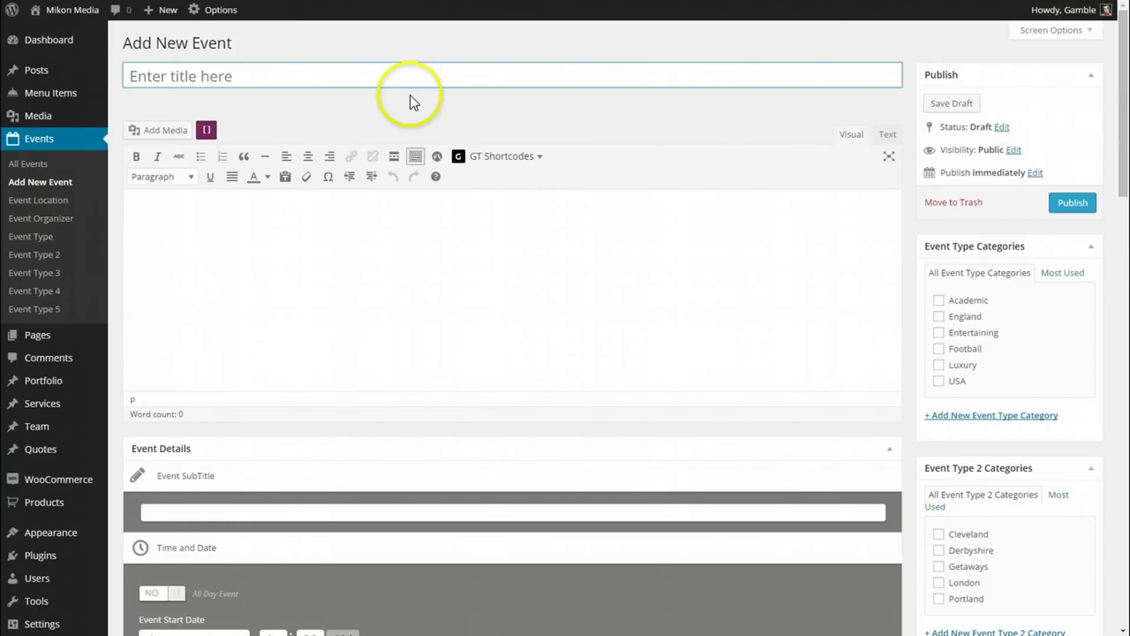
- Title the new event 'Spaghetti Dinner'
click(423, 75)
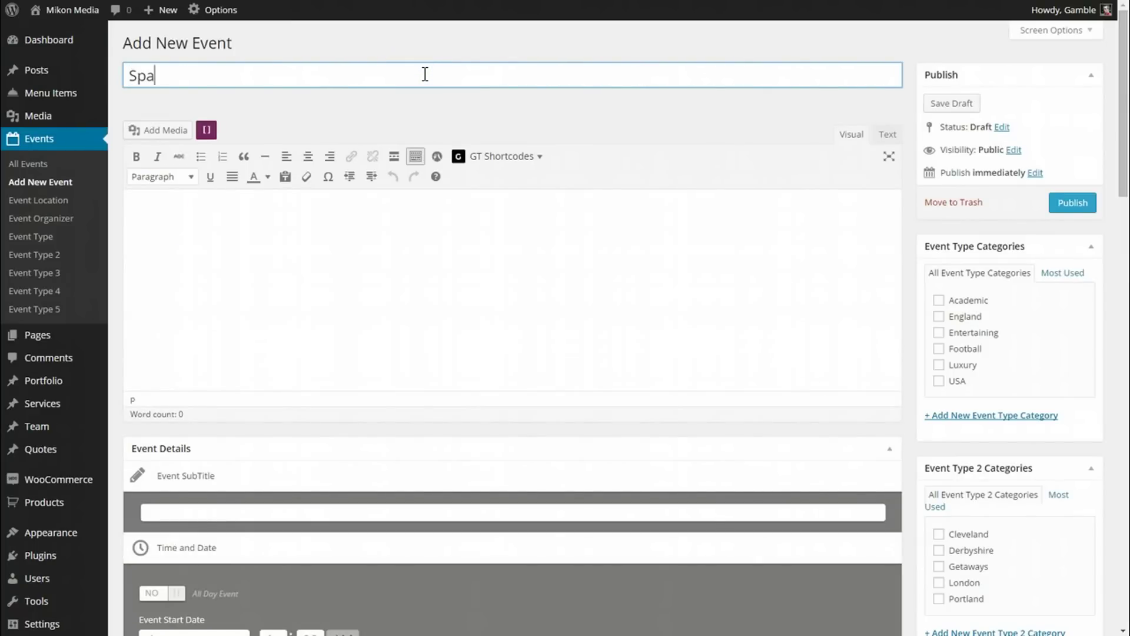
text(Spaghetti Dinner)
click(438, 224)
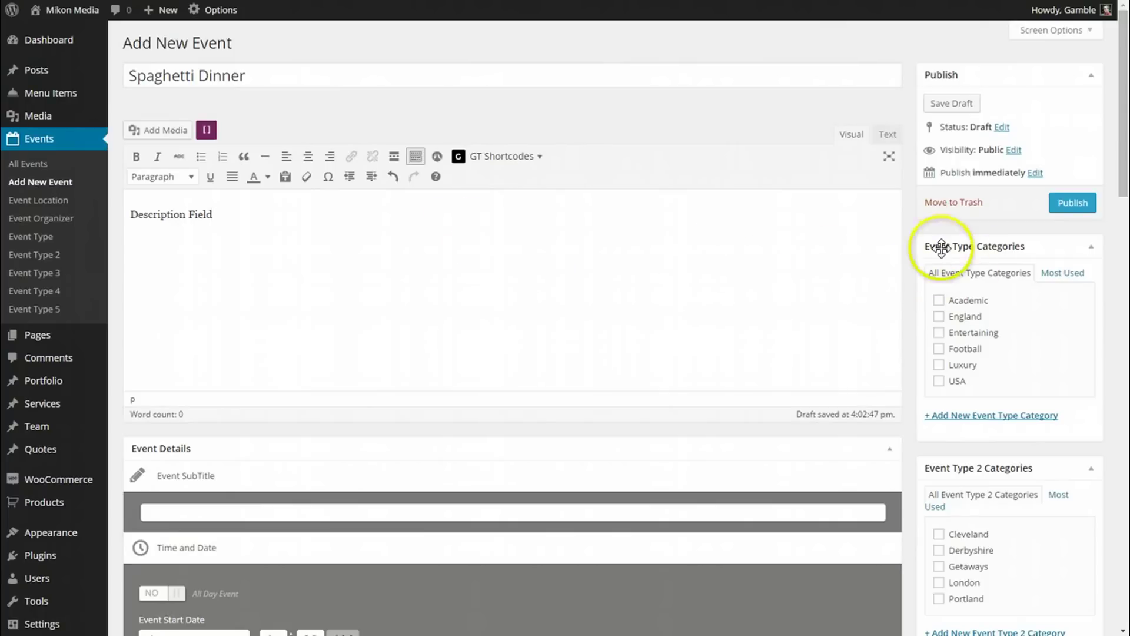
- Create a new 'Dinners' event type category and tick it for this event
click(992, 416)
click(995, 446)
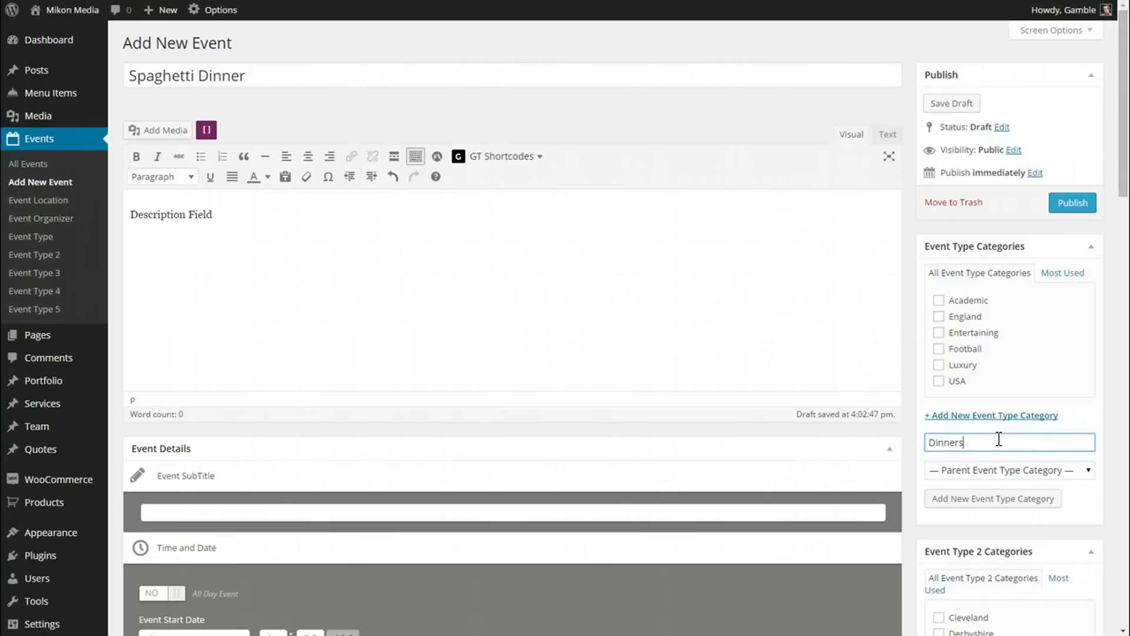
click(995, 498)
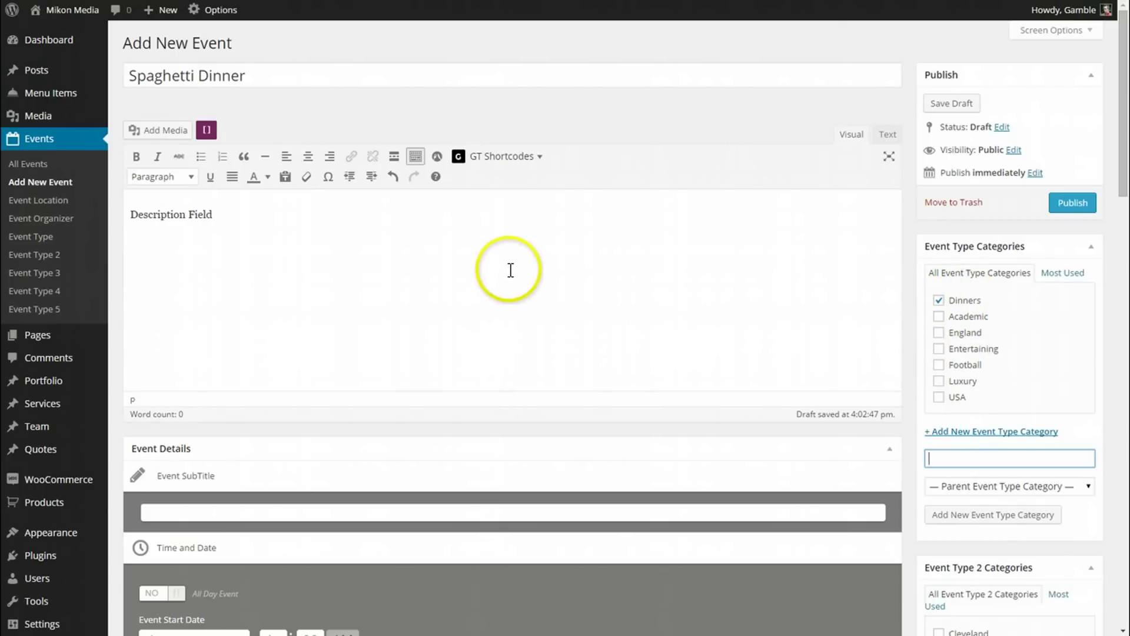
scroll(509, 270, down, 3)
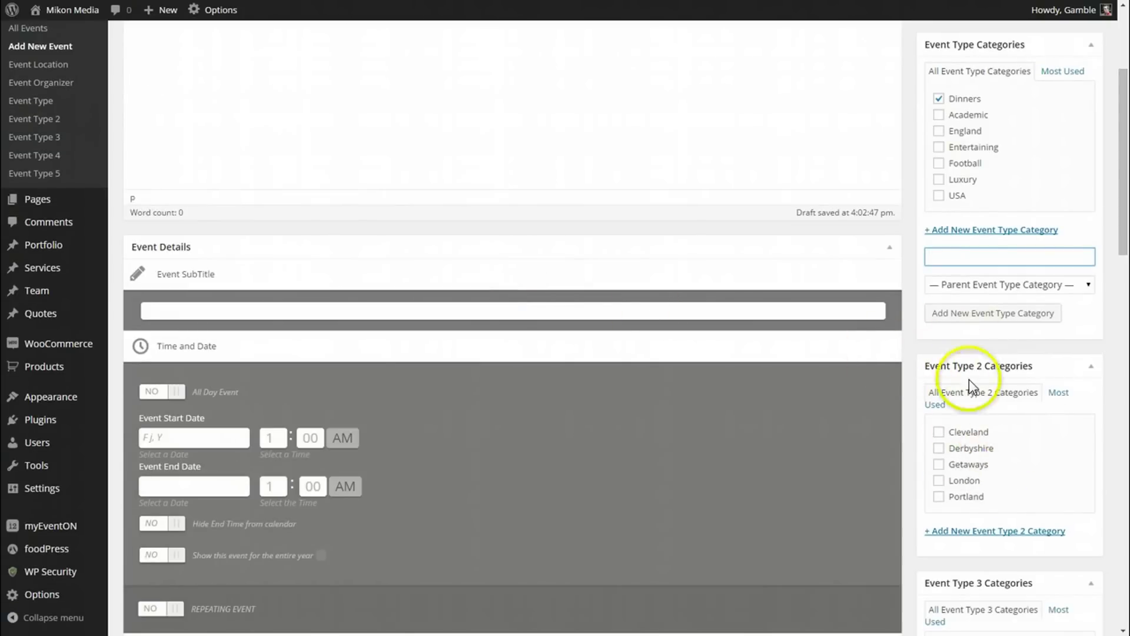
- Set both the event's start and end dates to April 17, 2015
scroll(979, 421, down, 9)
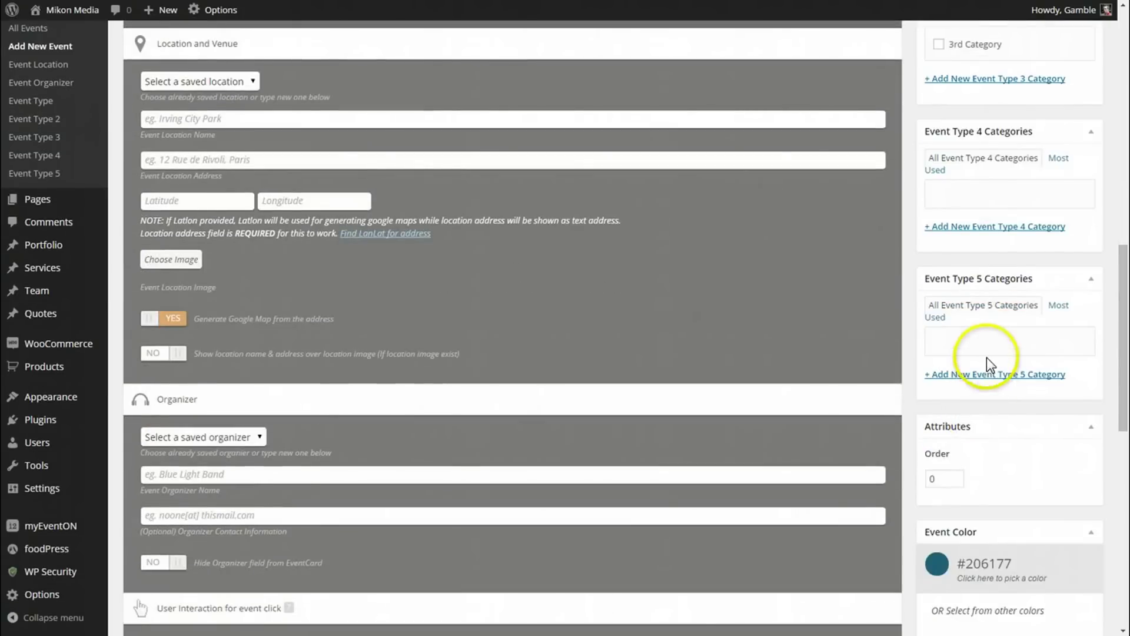
click(987, 371)
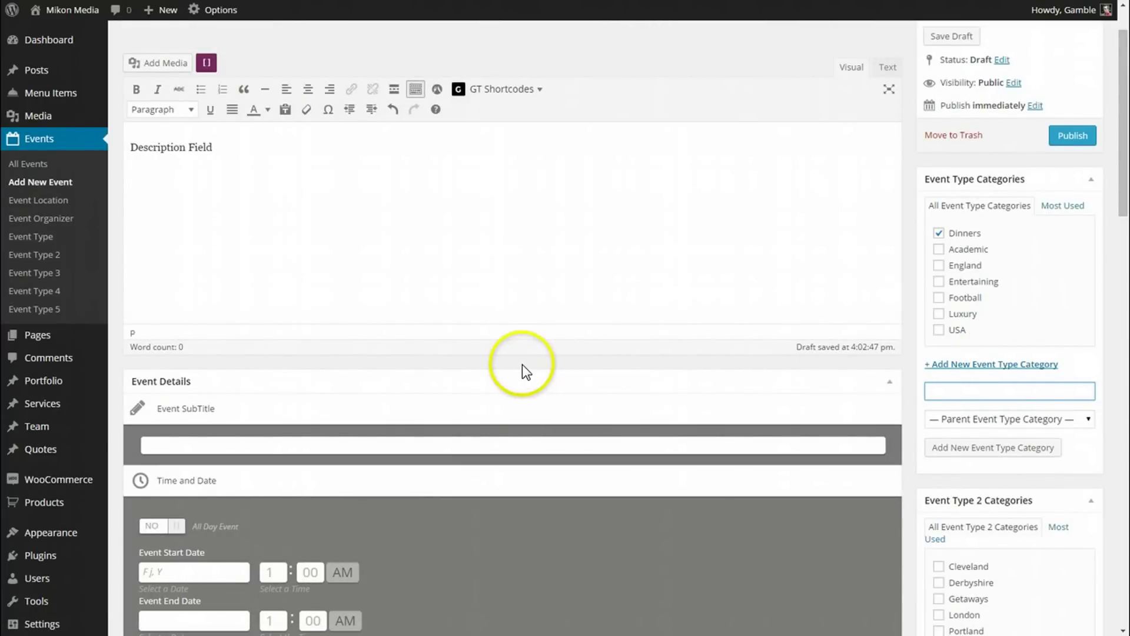
scroll(520, 366, up, 2)
scroll(241, 343, down, 4)
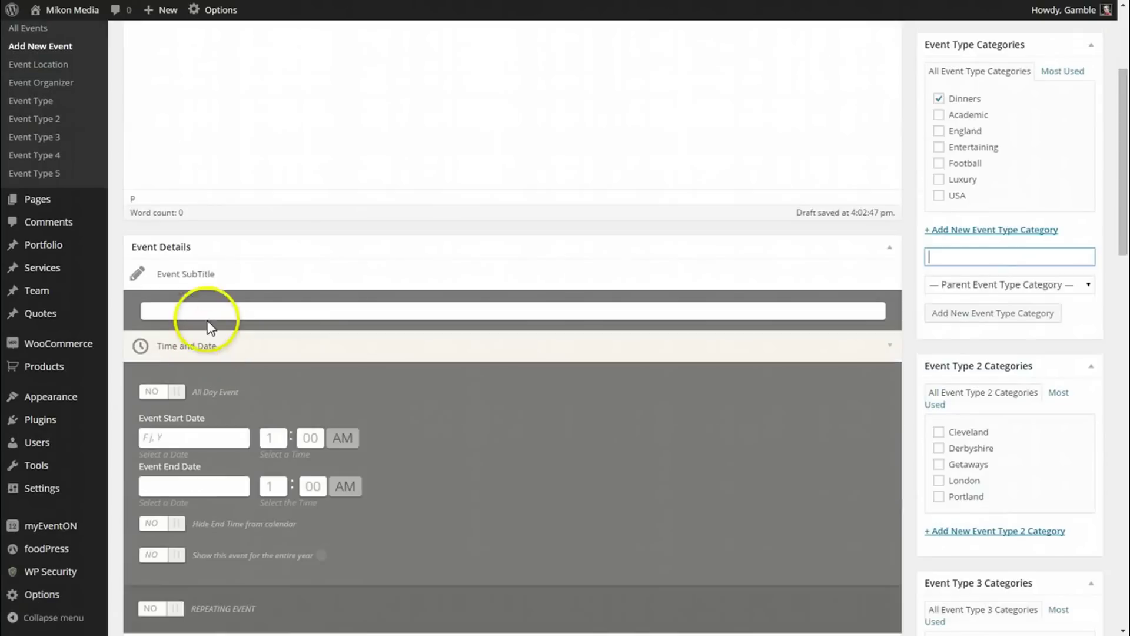
click(194, 304)
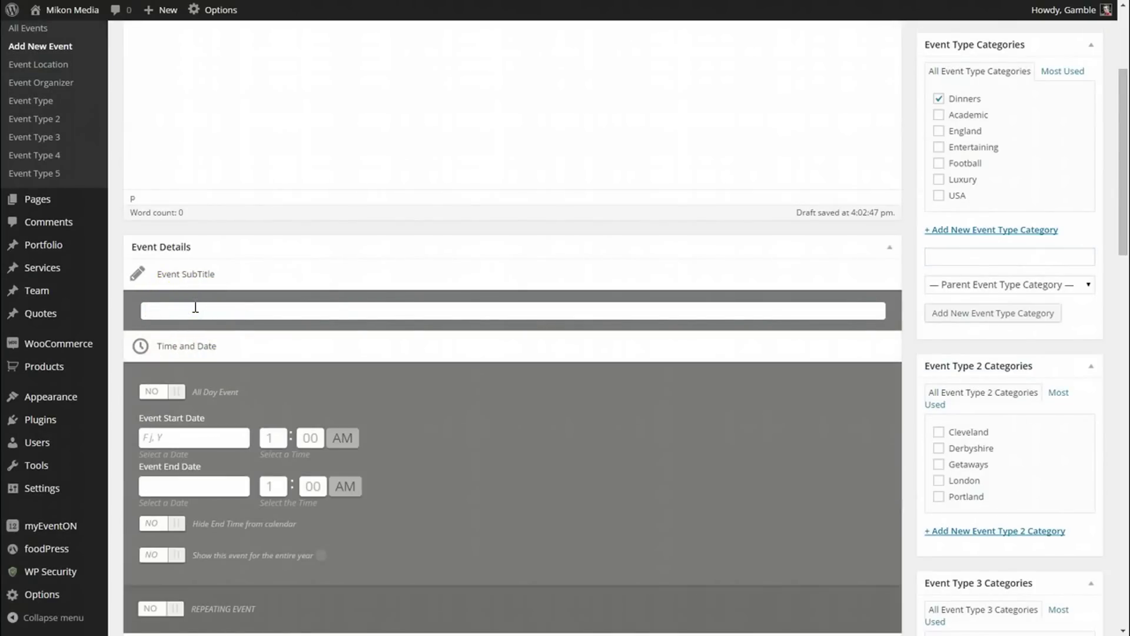
scroll(235, 289, down, 1)
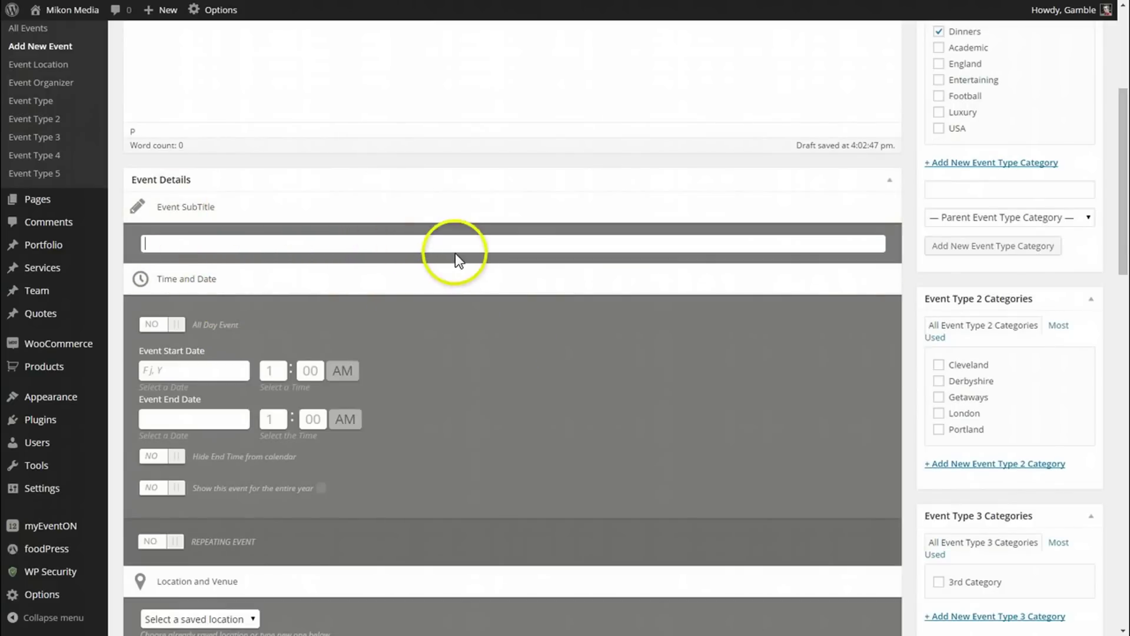
scroll(376, 305, down, 1)
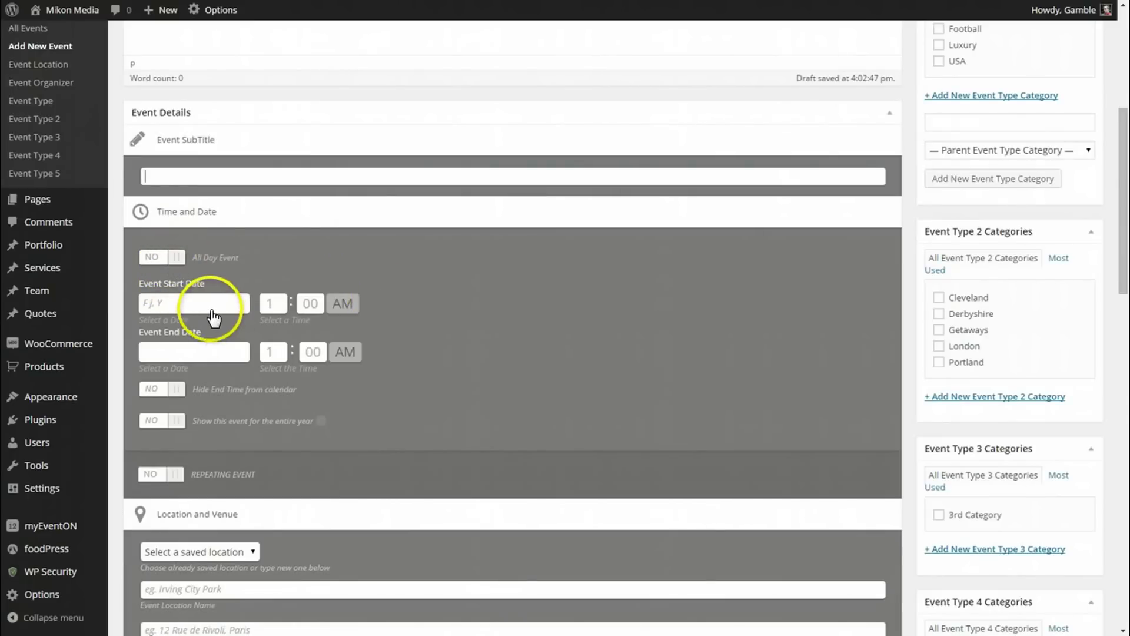
click(194, 313)
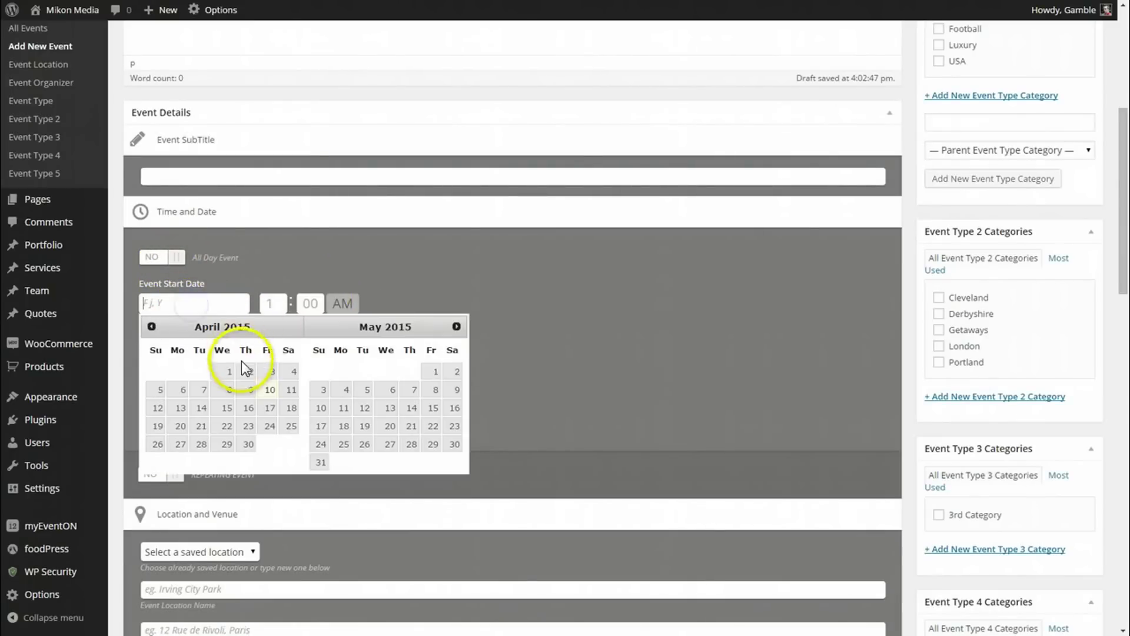
click(268, 412)
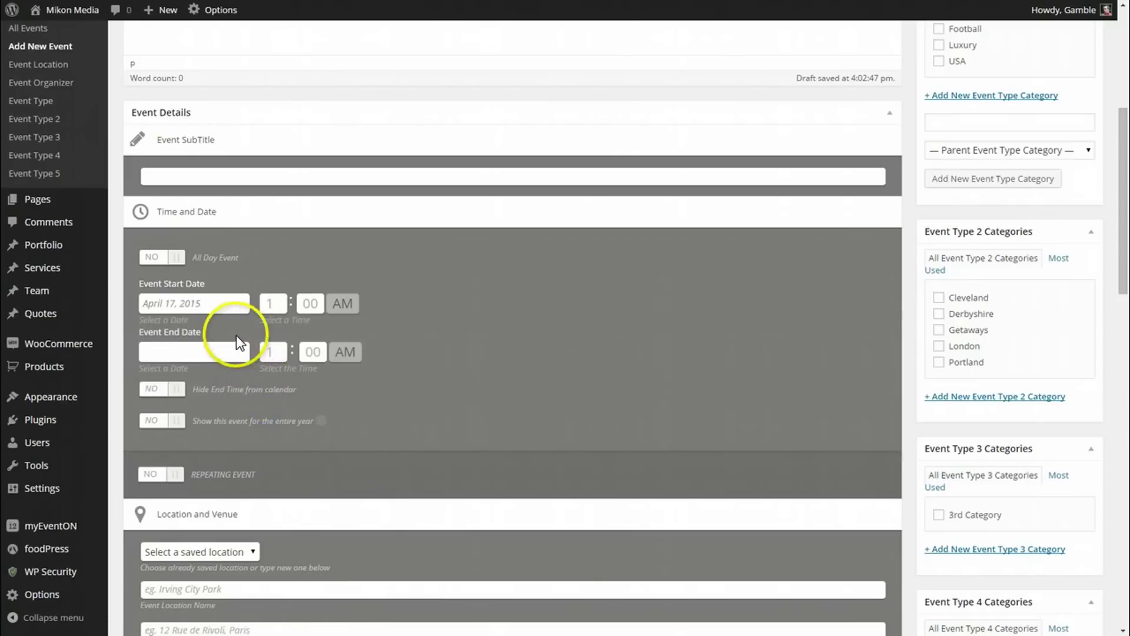
click(223, 356)
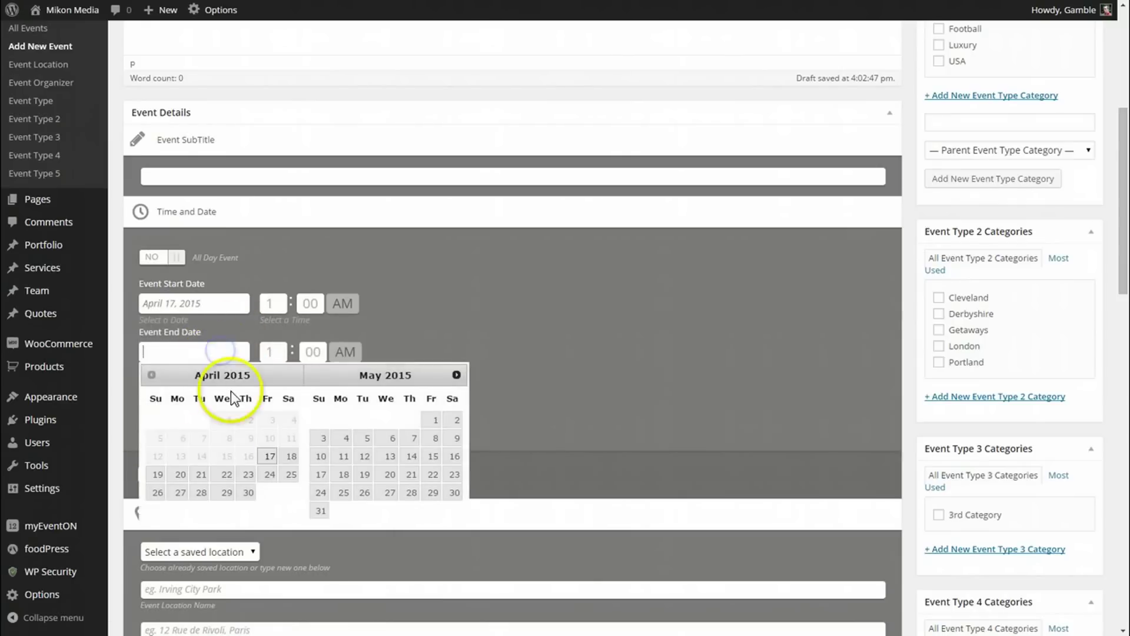
click(264, 453)
- Set the event time to run from 6 PM to 9 PM
click(274, 303)
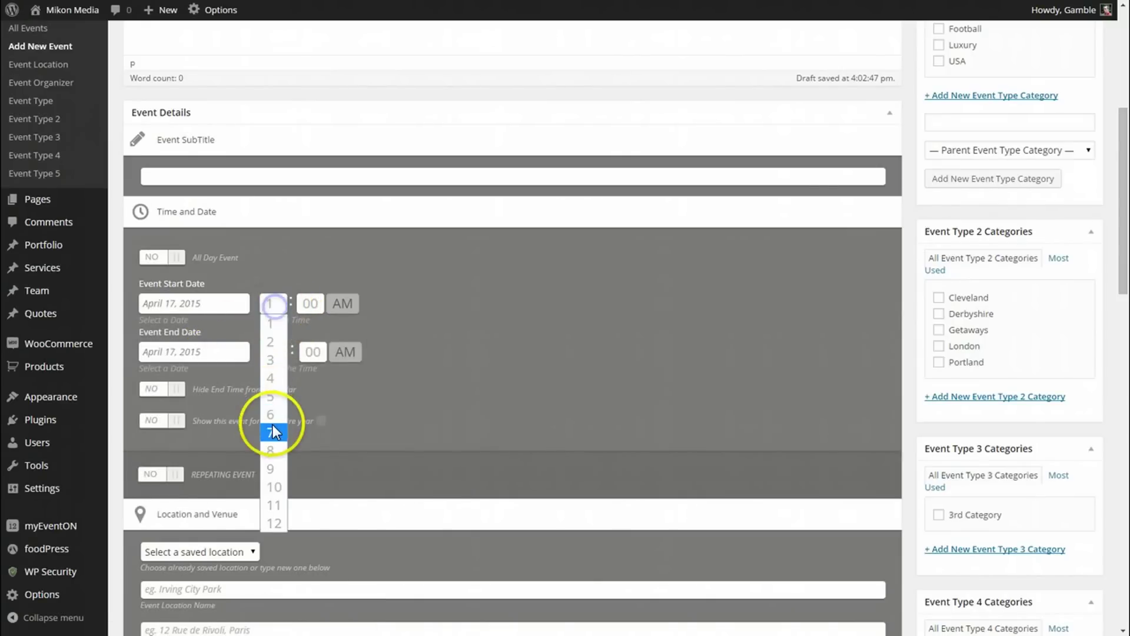
click(273, 424)
click(348, 306)
click(345, 346)
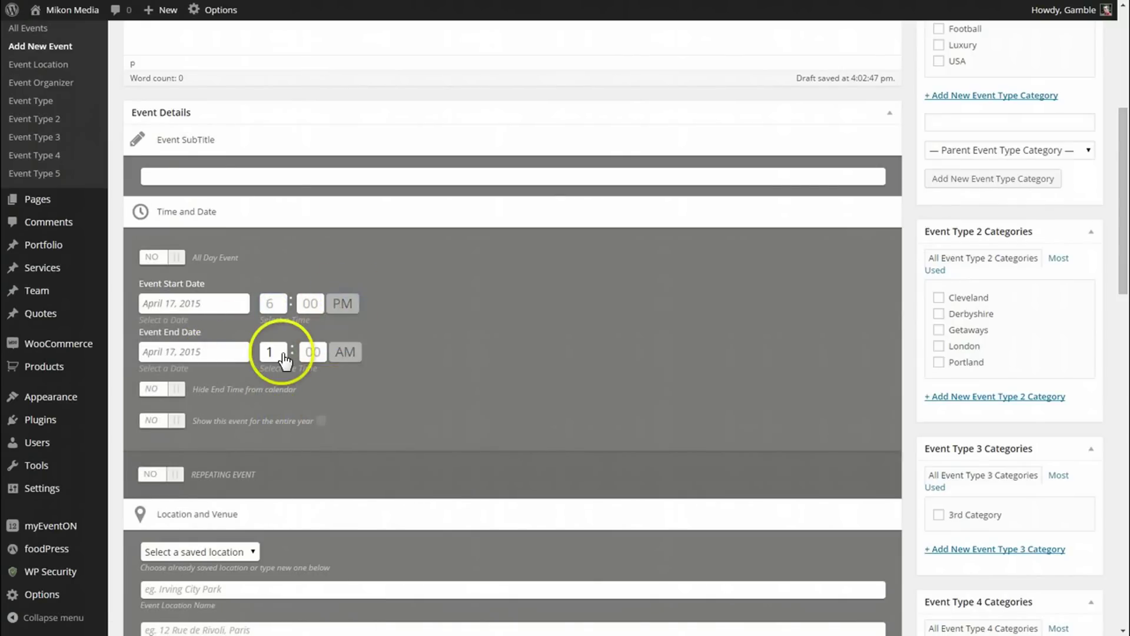
click(273, 352)
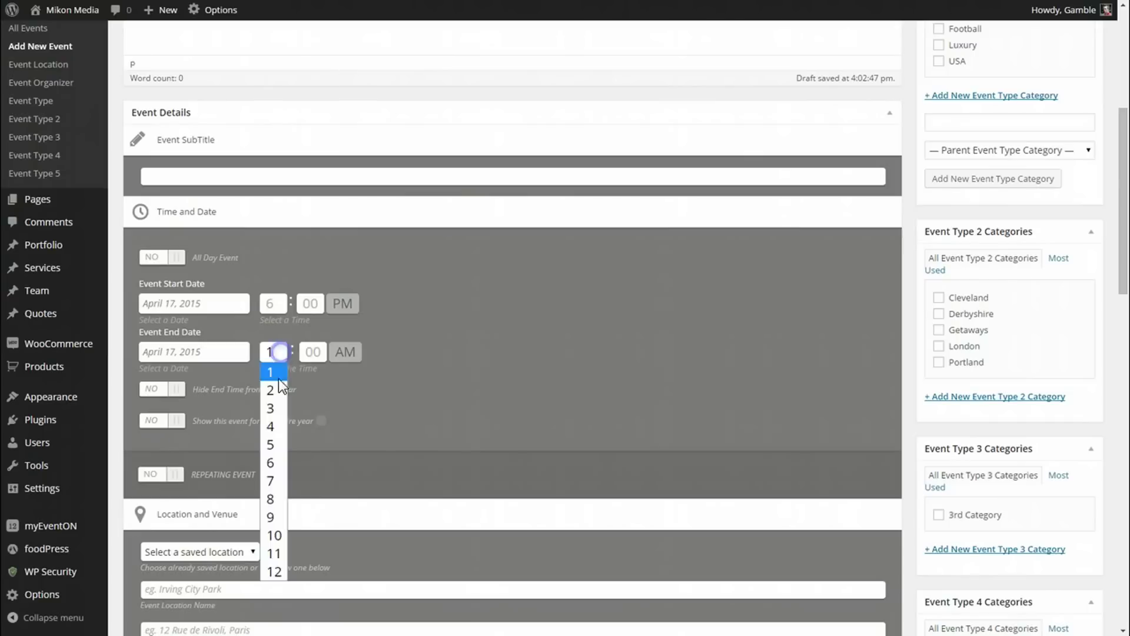
click(272, 517)
click(345, 352)
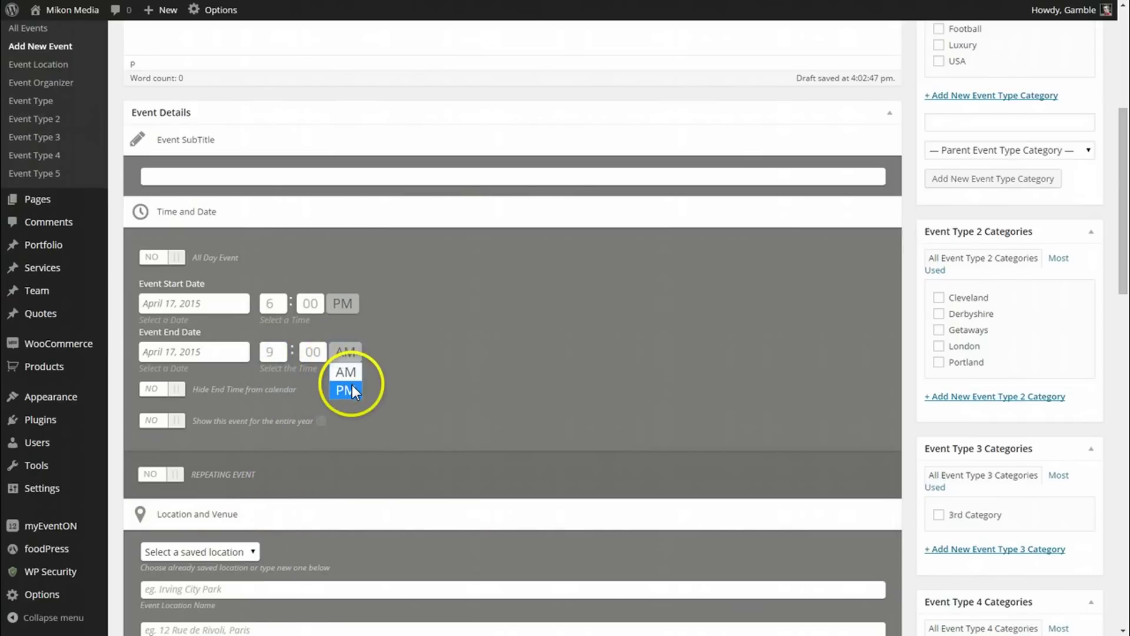
click(351, 387)
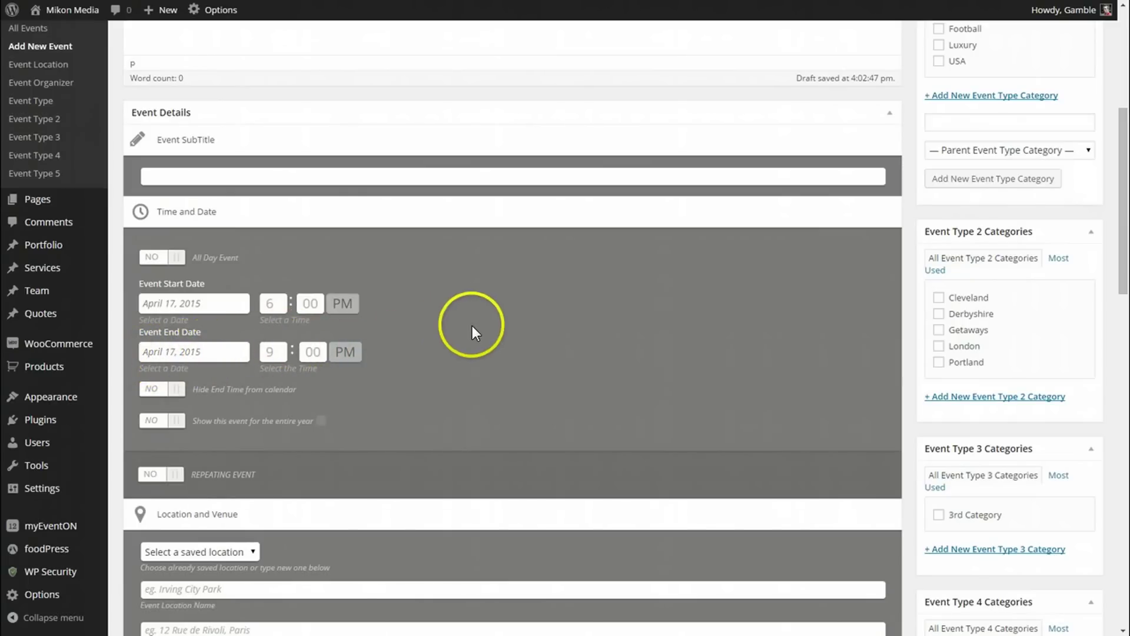
scroll(467, 320, down, 3)
- Turn on repeating, switch the repeat type to custom, and add a new repeat interval
click(176, 273)
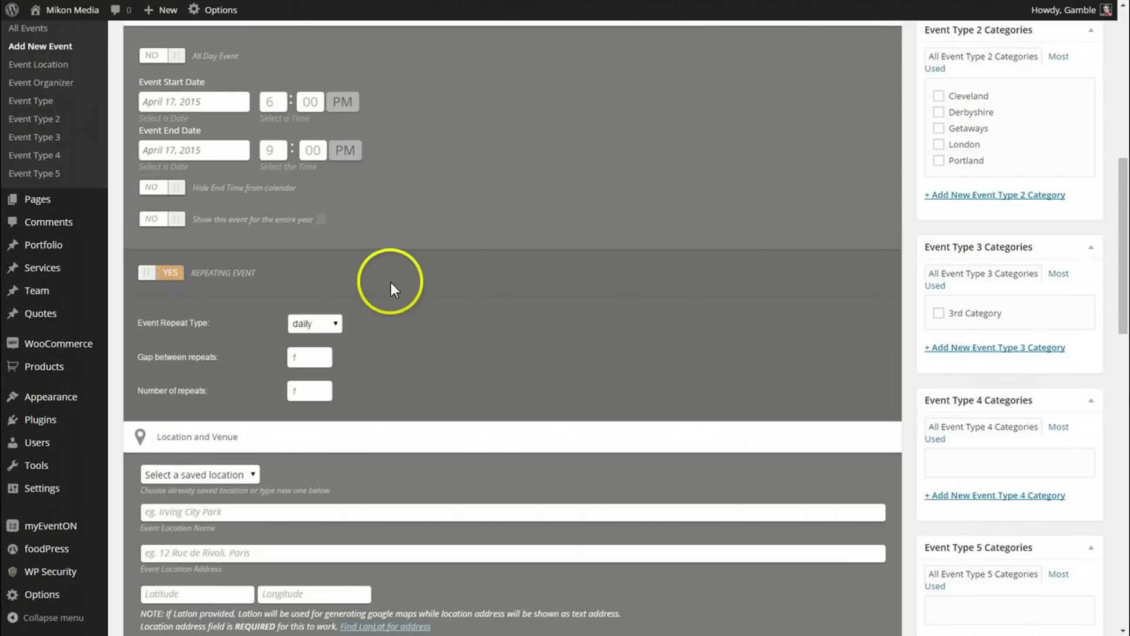
click(336, 323)
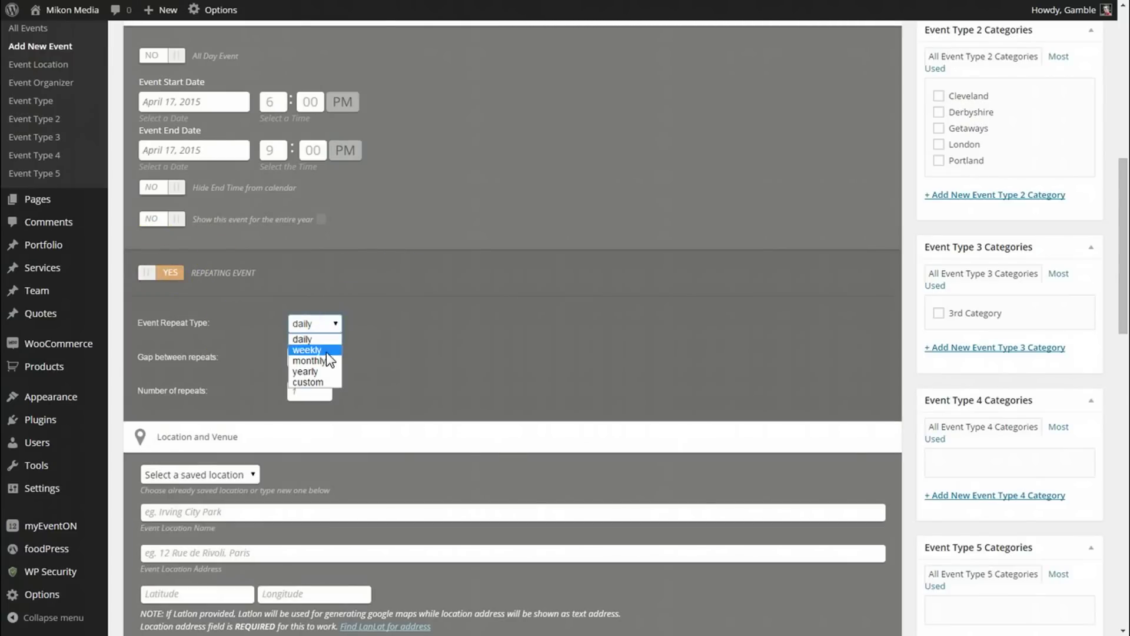
click(318, 325)
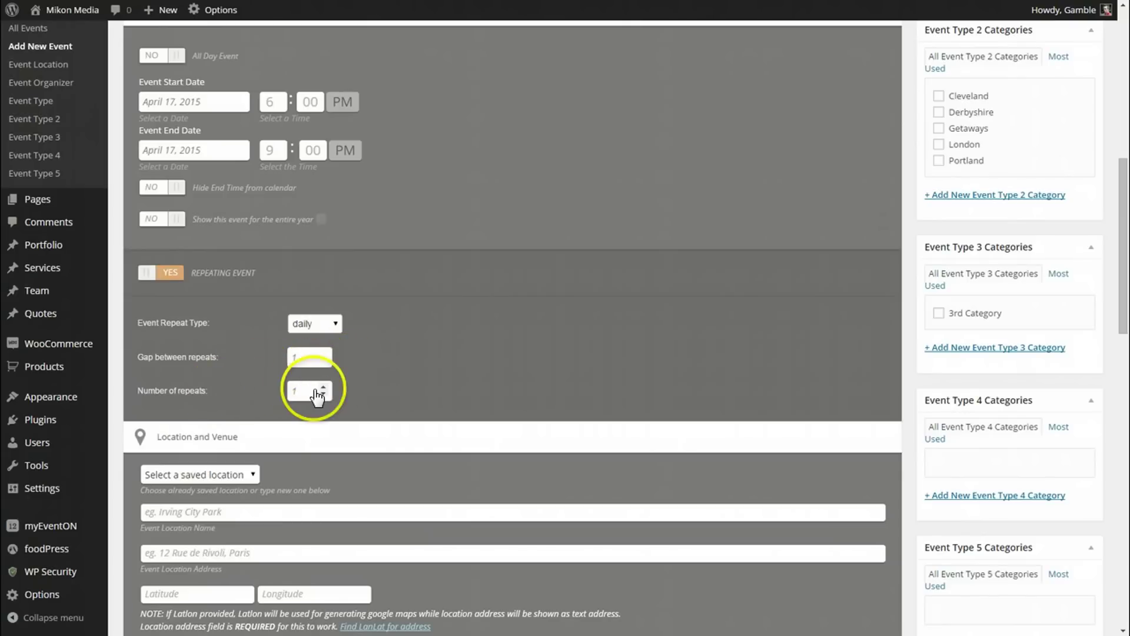
click(337, 323)
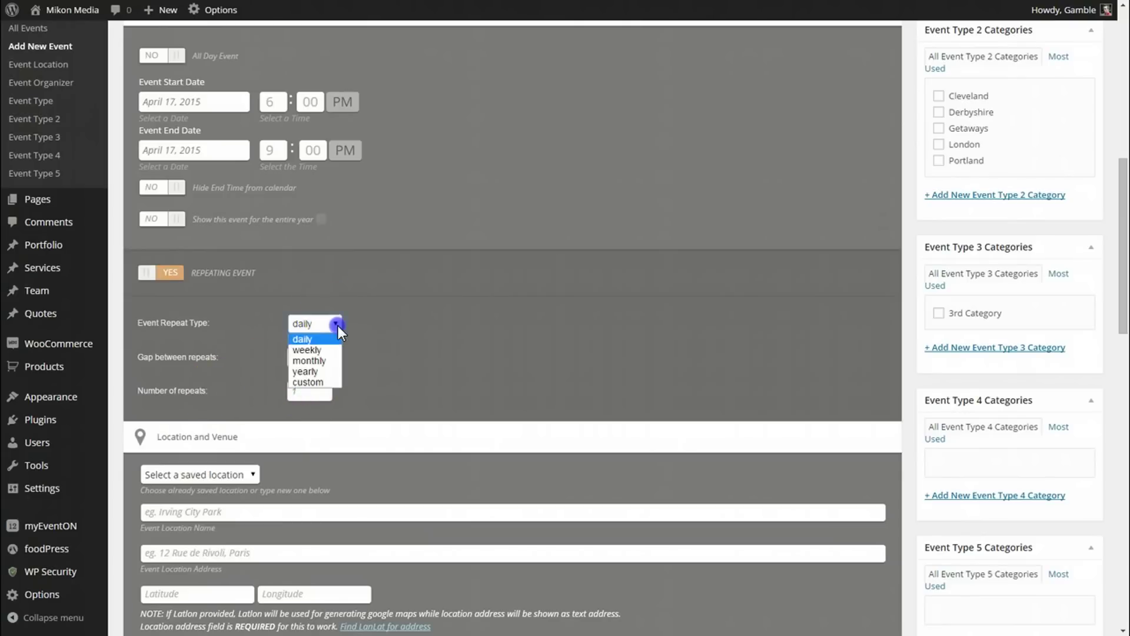
click(325, 383)
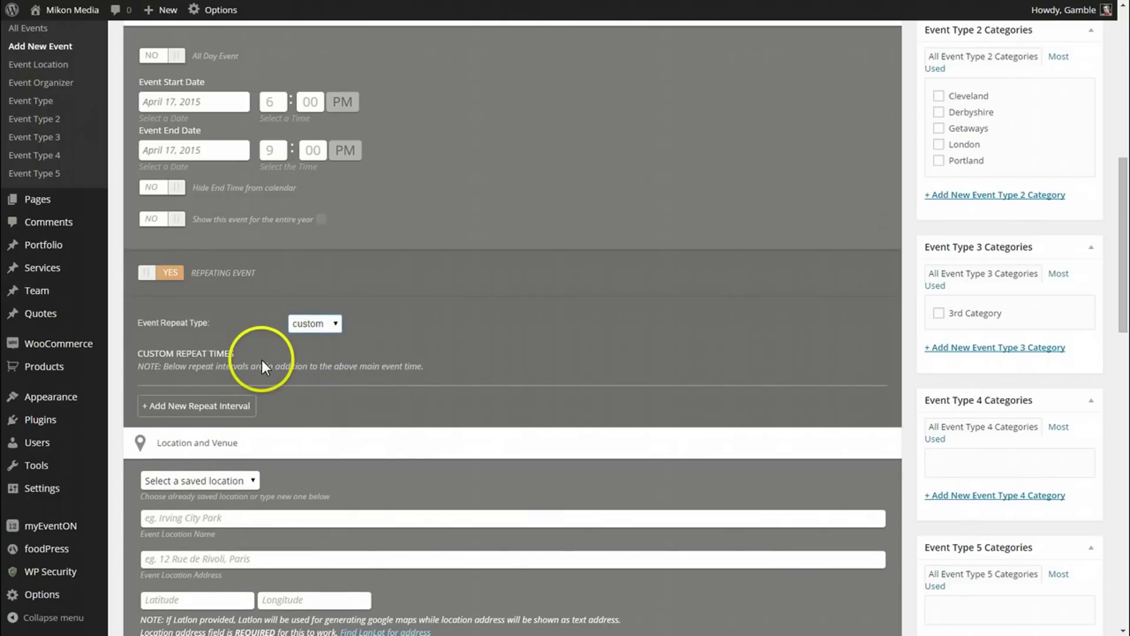
scroll(262, 367, down, 1)
click(235, 336)
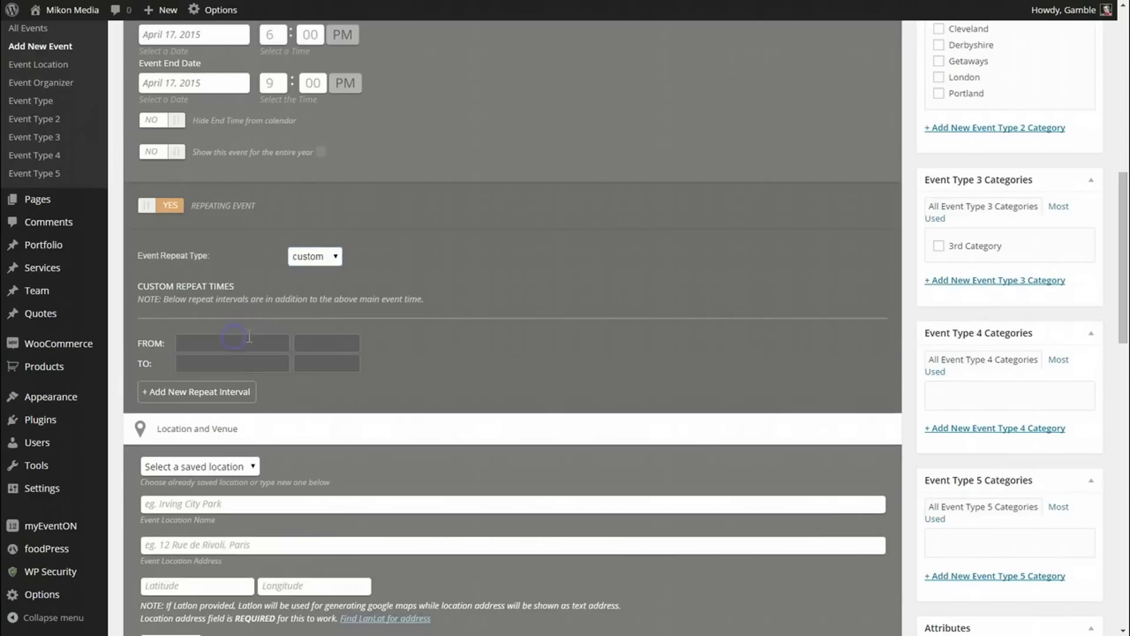
scroll(226, 262, up, 1)
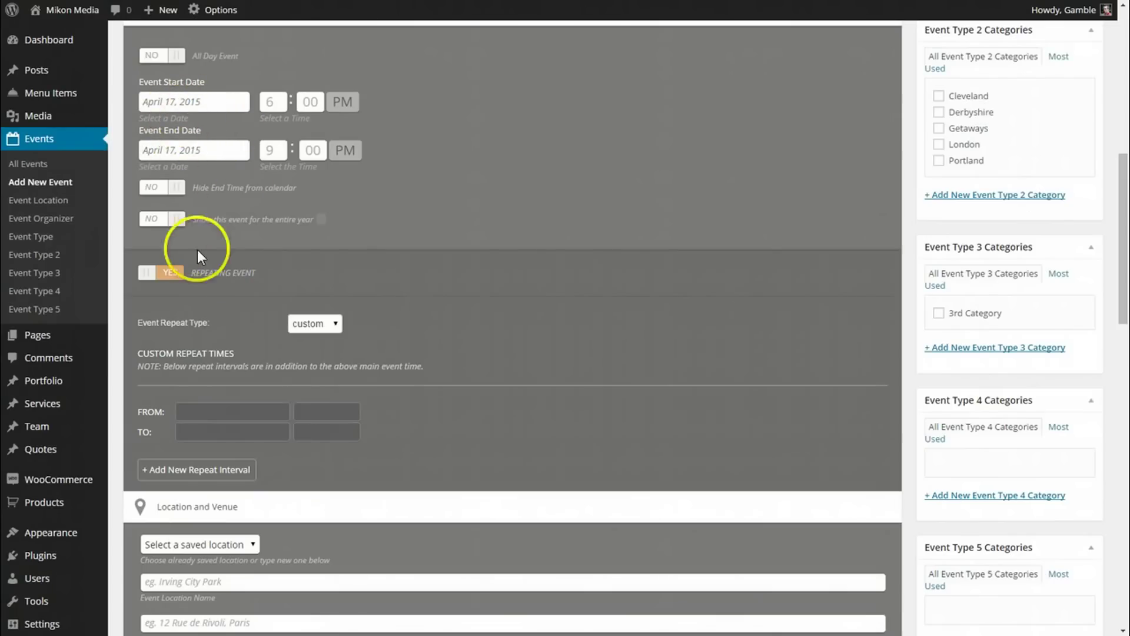
- Set the new interval to April 22, 2015 from 02:40AM to 12:10PM
click(234, 412)
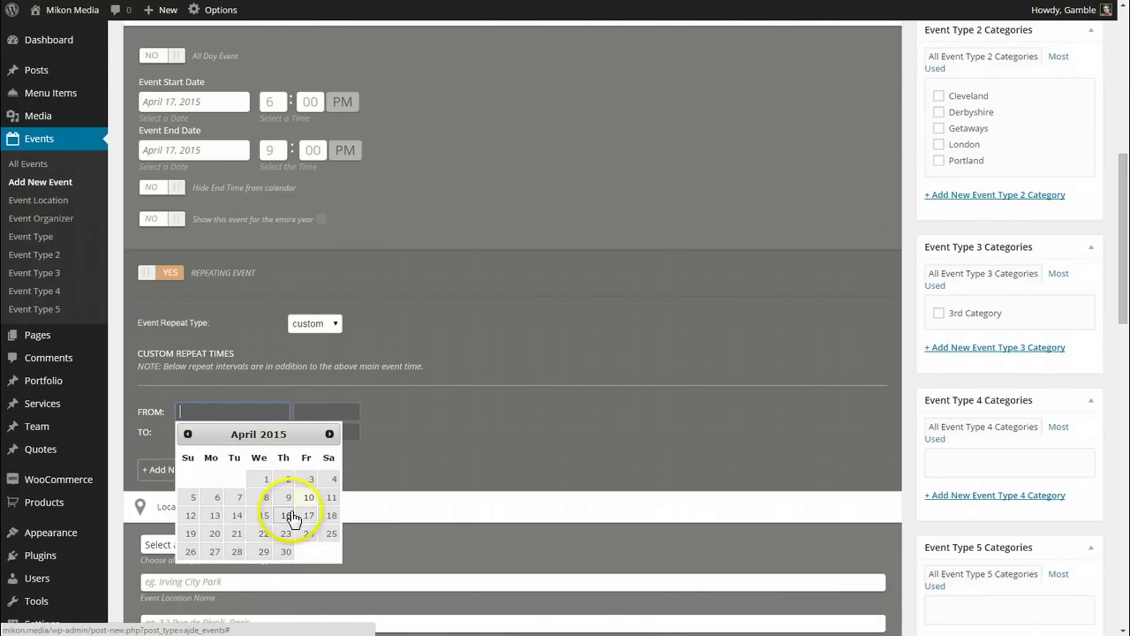
click(259, 534)
click(255, 428)
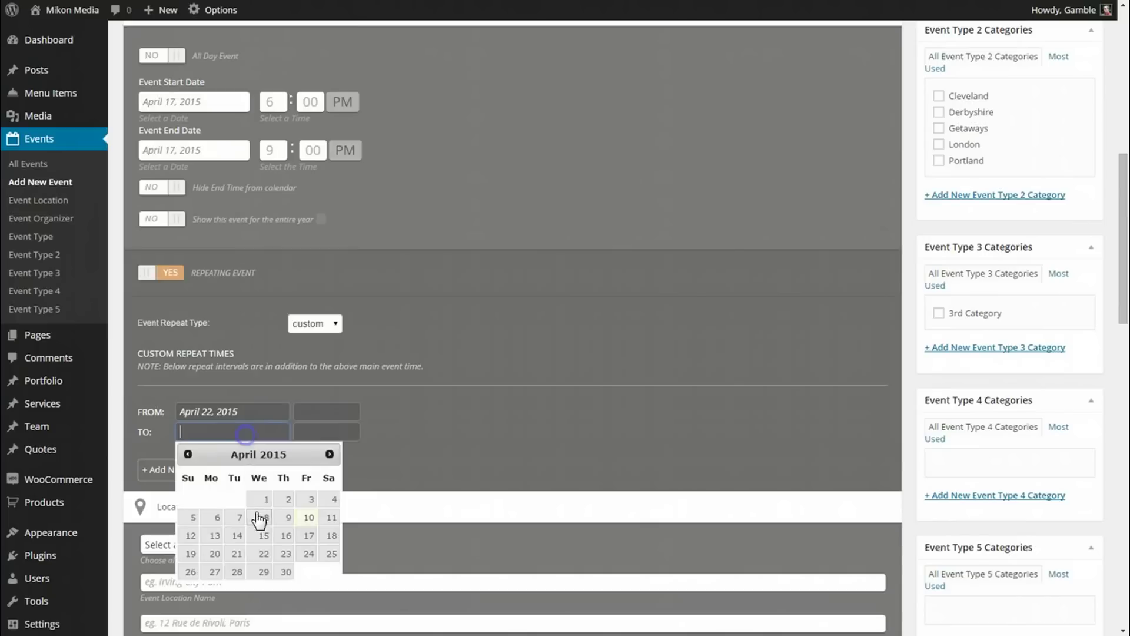
click(265, 555)
click(323, 412)
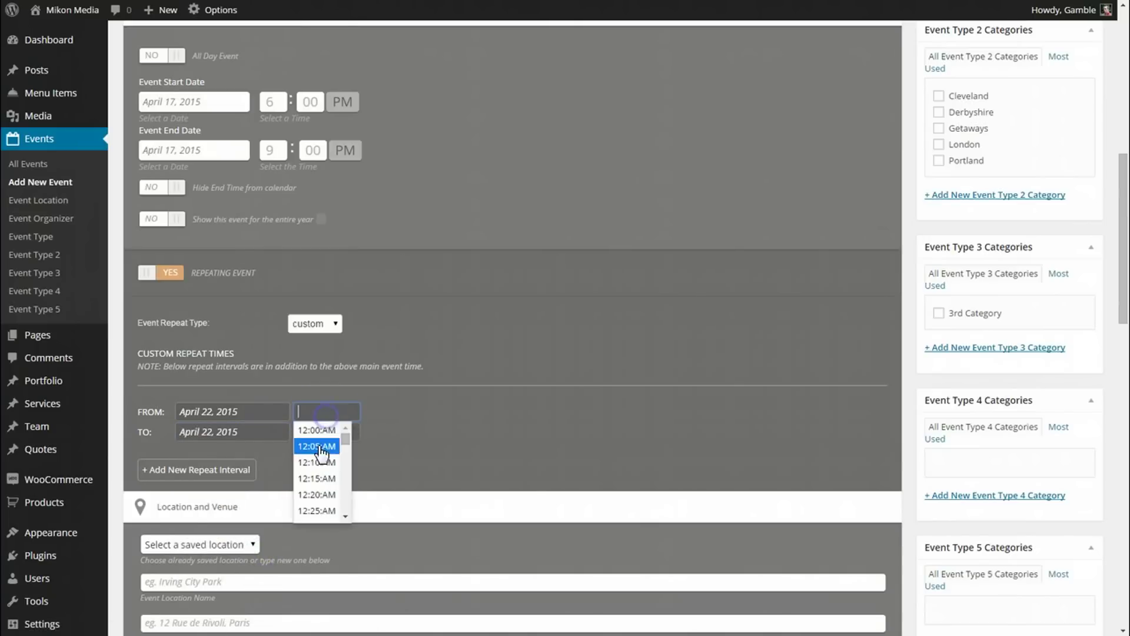
scroll(323, 486, down, 8)
click(327, 476)
click(323, 432)
scroll(323, 485, down, 20)
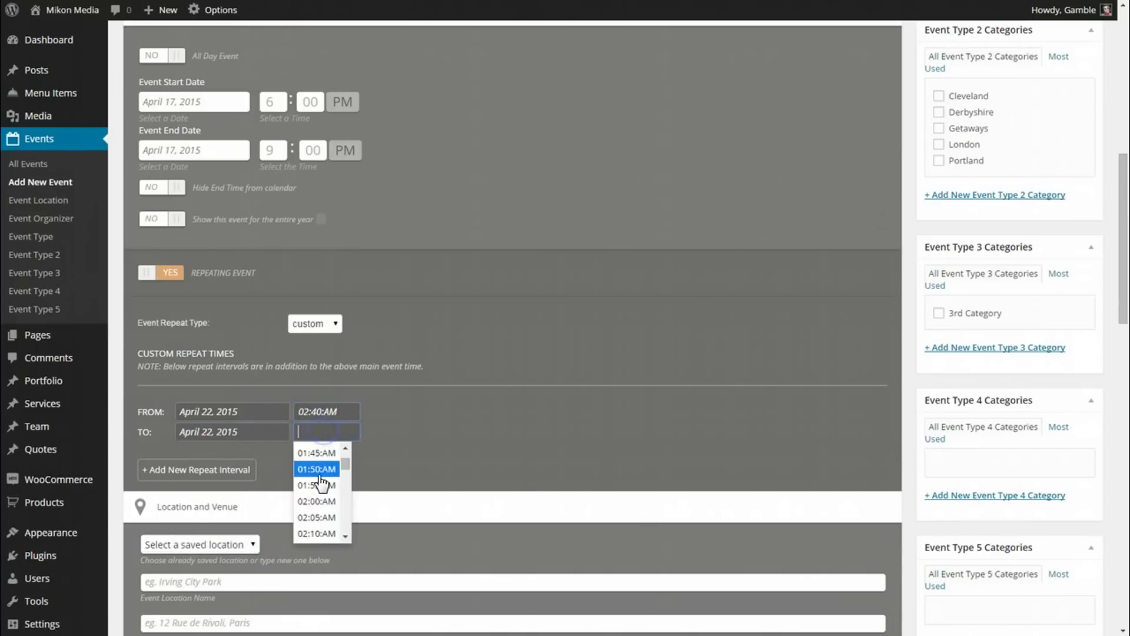
scroll(323, 502, down, 10)
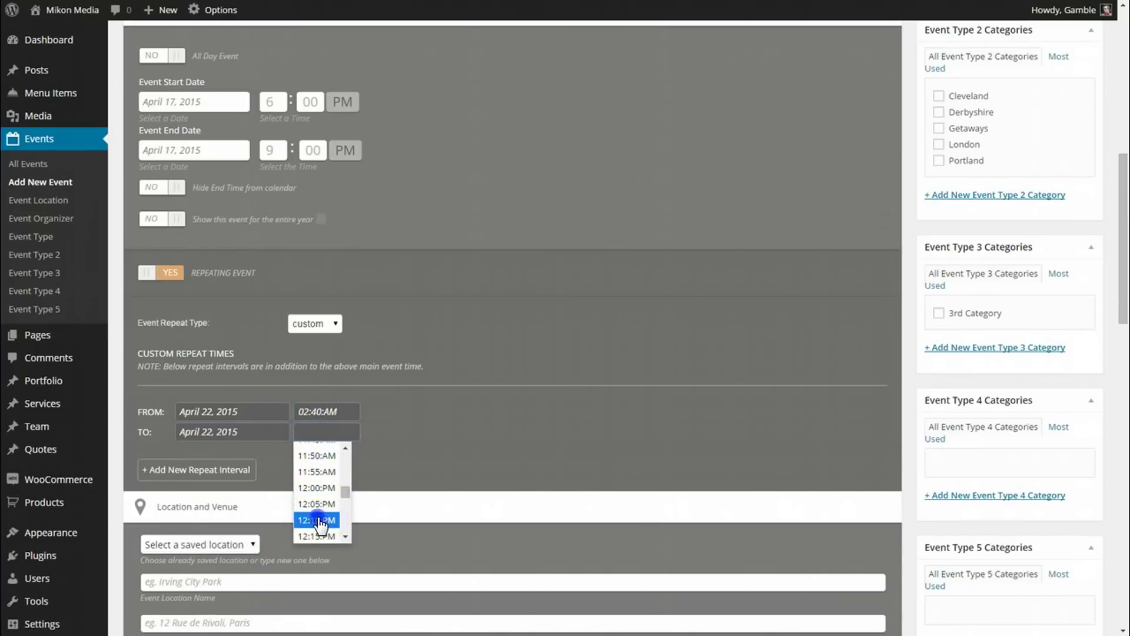
click(321, 521)
scroll(393, 443, down, 1)
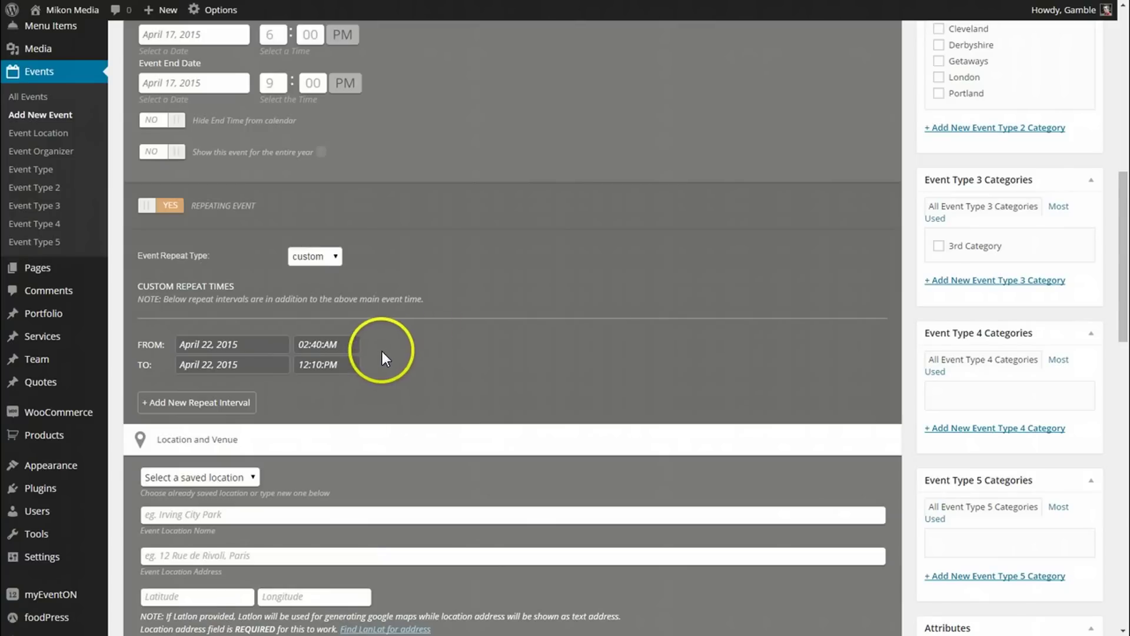
scroll(383, 351, down, 2)
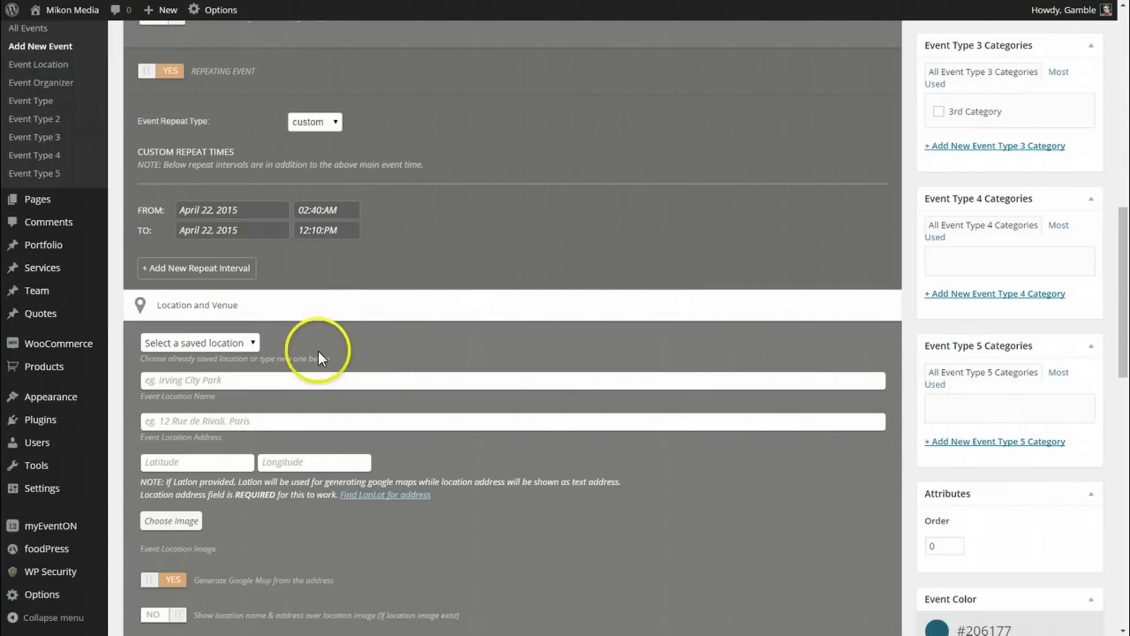
- Choose the saved location Woodrow Wilson High as the event venue
click(221, 344)
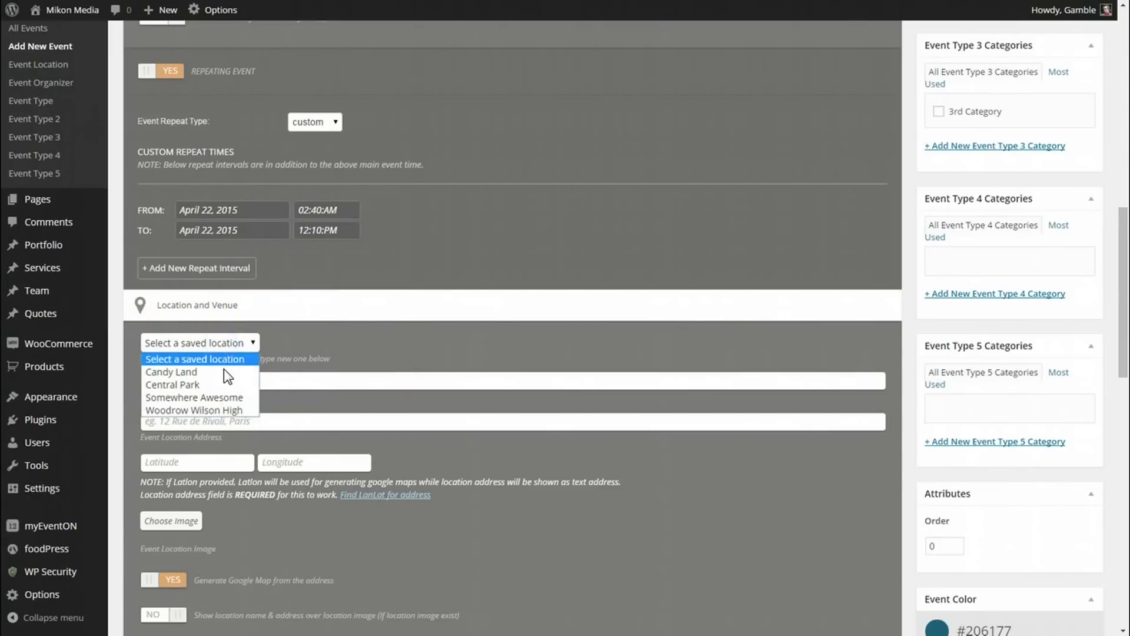
click(231, 409)
click(187, 426)
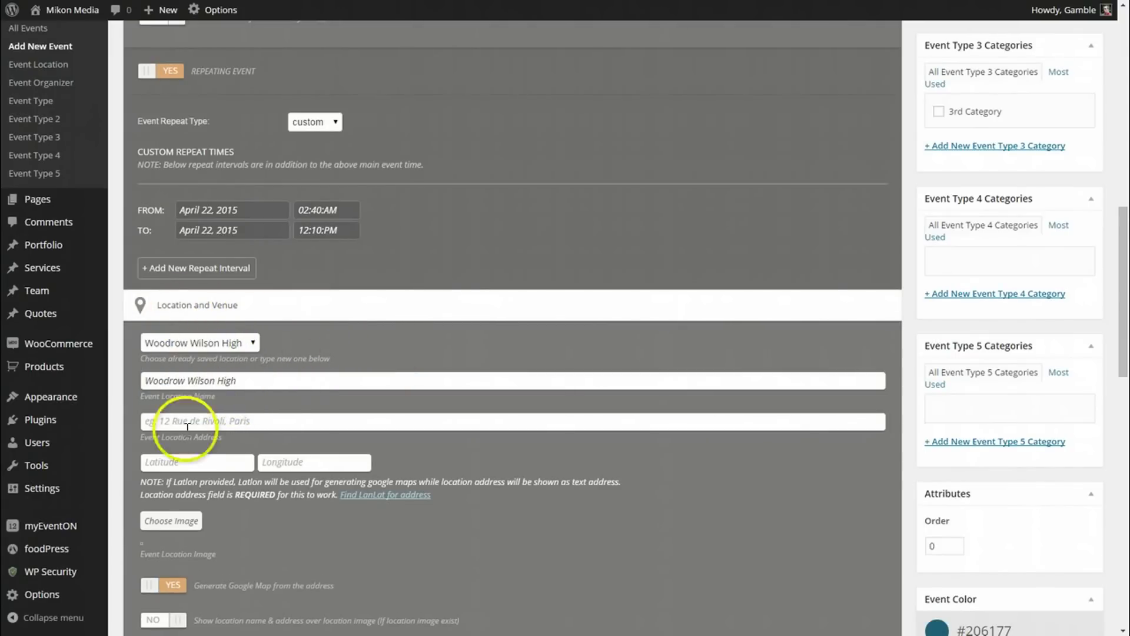
scroll(265, 392, down, 2)
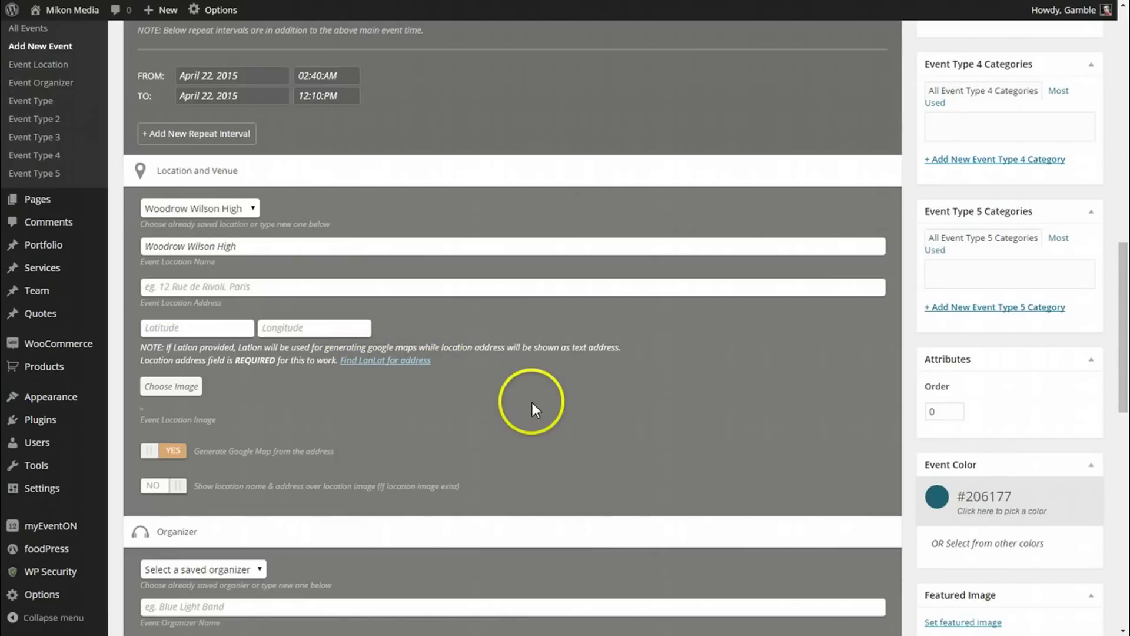
scroll(529, 414, down, 1)
- Assign a saved organizer to the event from the organizer dropdown
scroll(520, 352, down, 3)
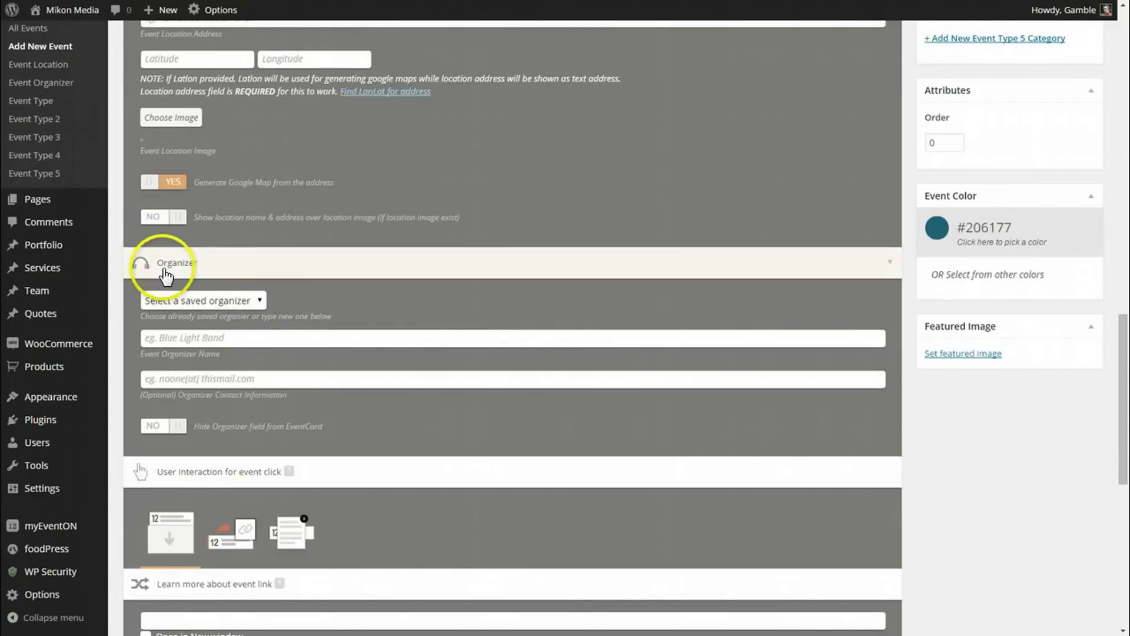
click(215, 299)
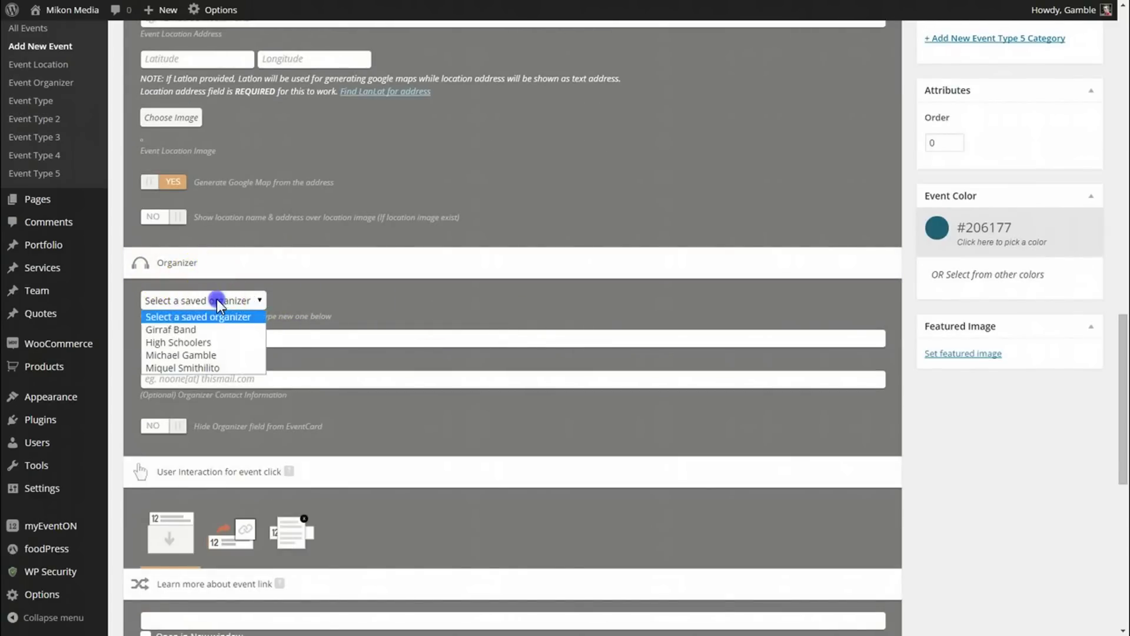
click(222, 354)
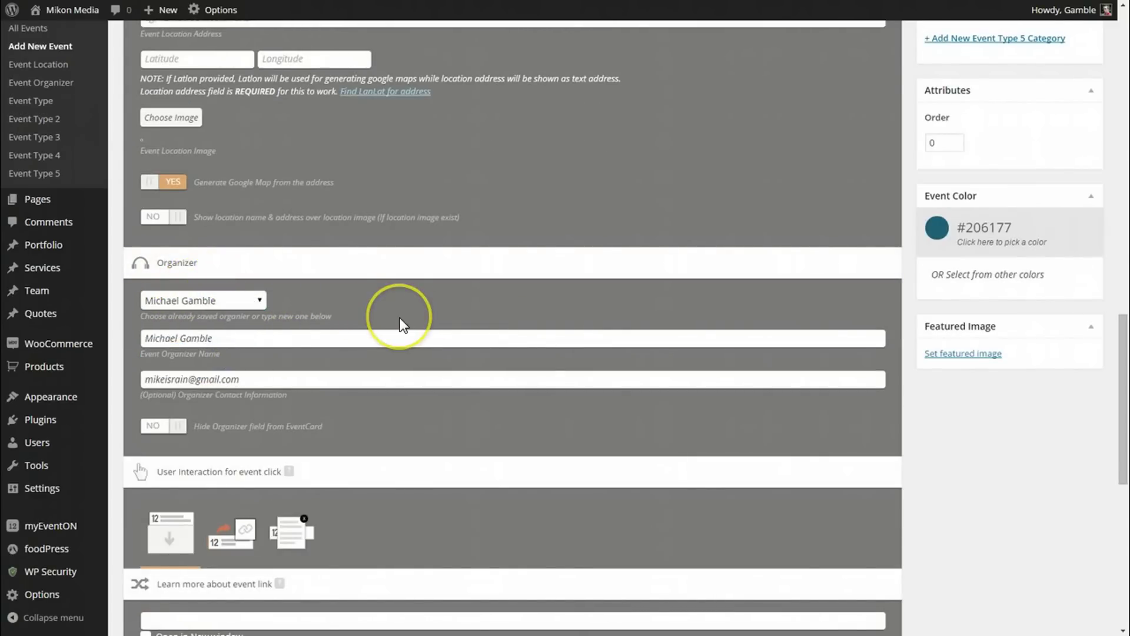
scroll(400, 323, down, 1)
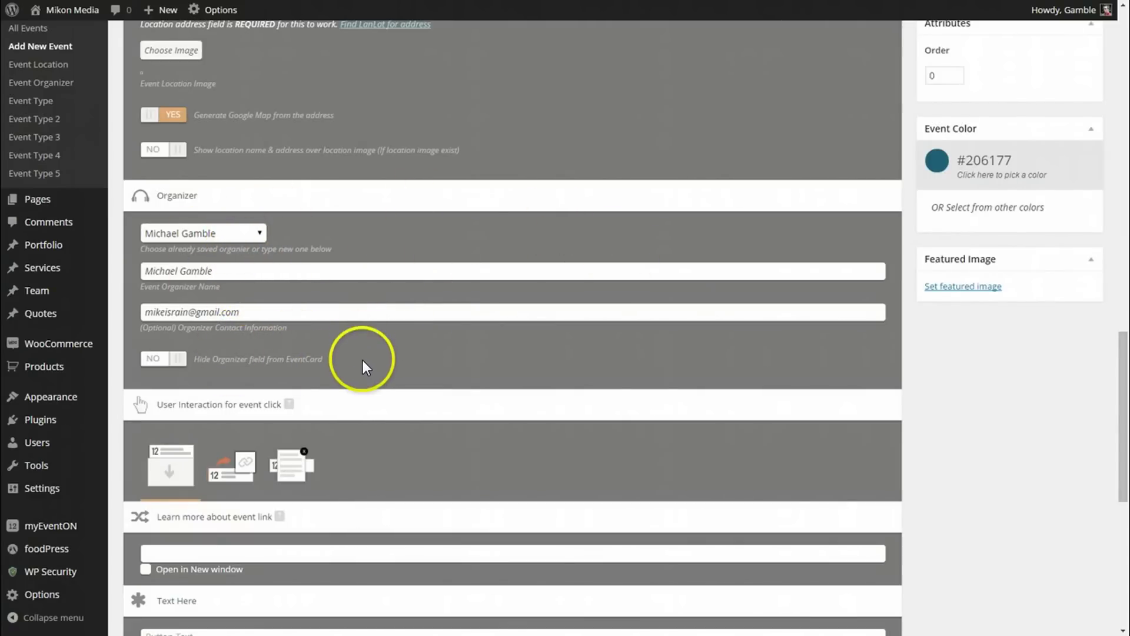
- Make clicking the event open it as a popup
scroll(365, 355, down, 2)
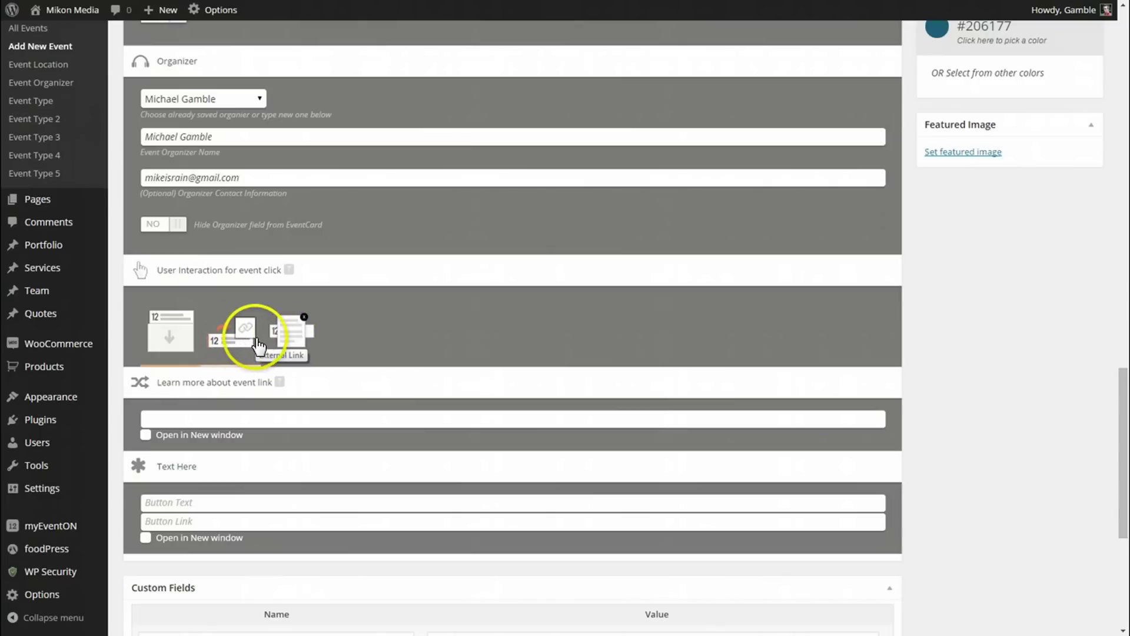
click(317, 339)
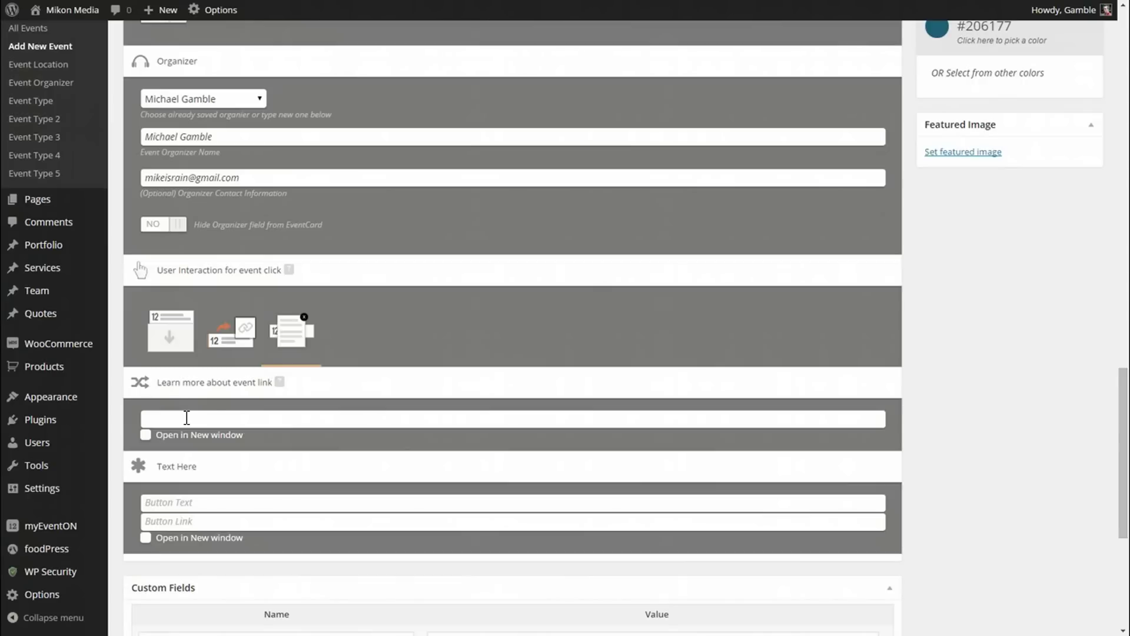
click(187, 420)
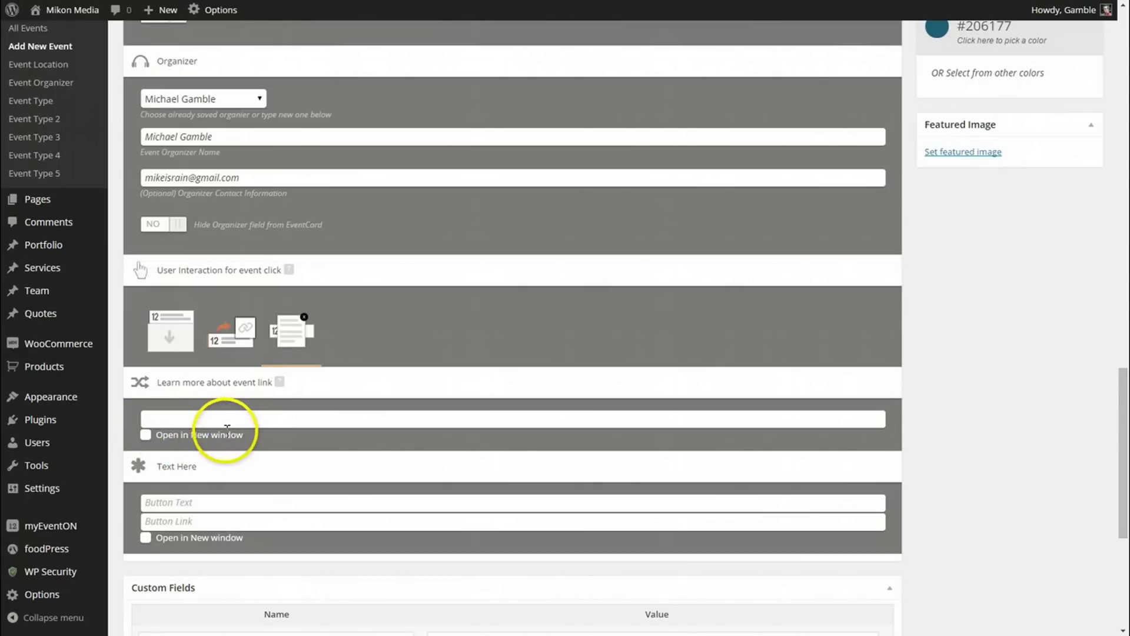
scroll(226, 428, down, 1)
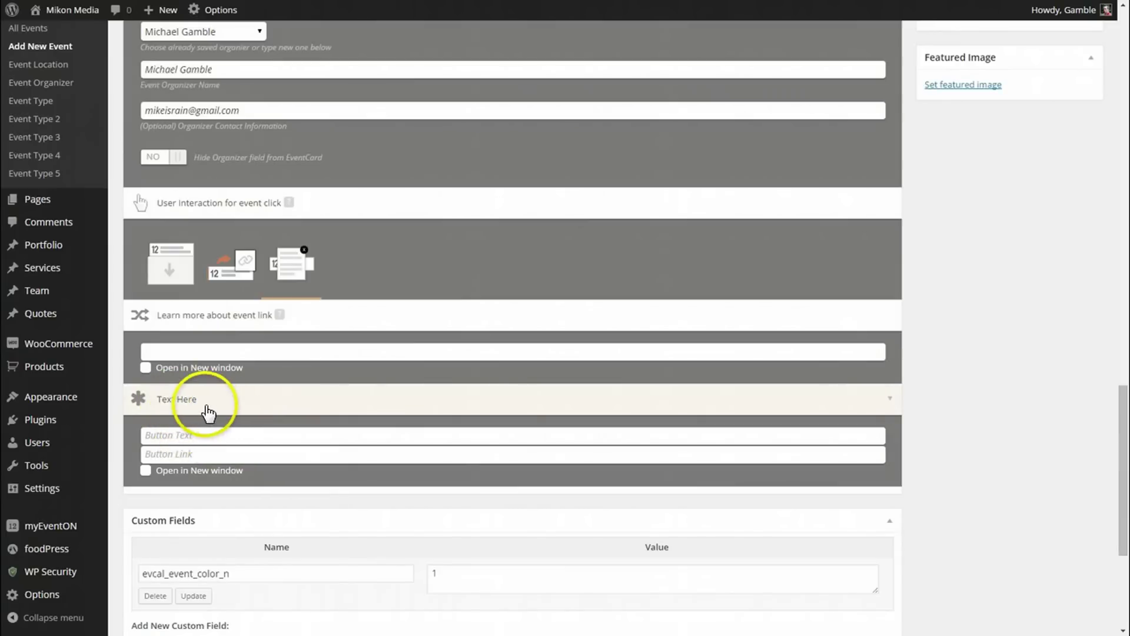
click(211, 436)
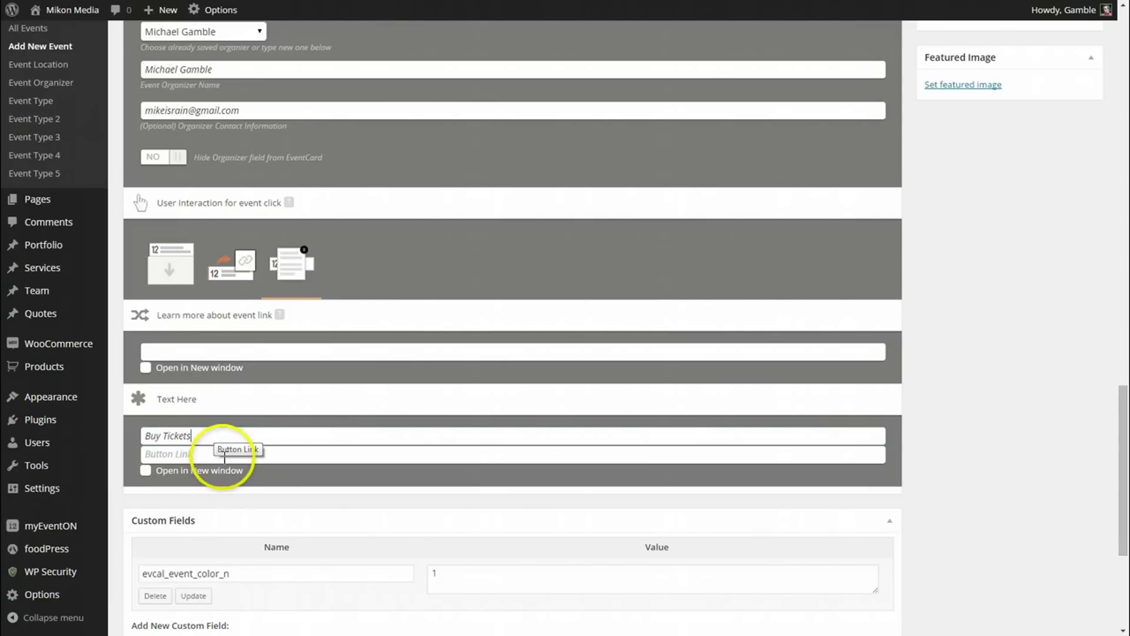
click(217, 456)
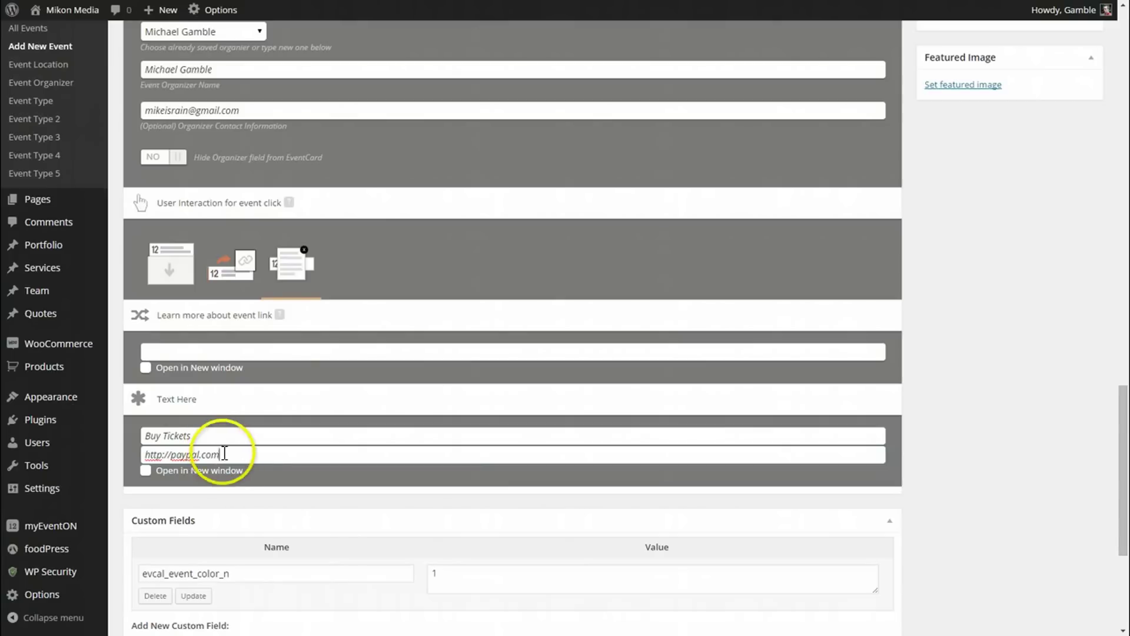
click(226, 454)
click(146, 471)
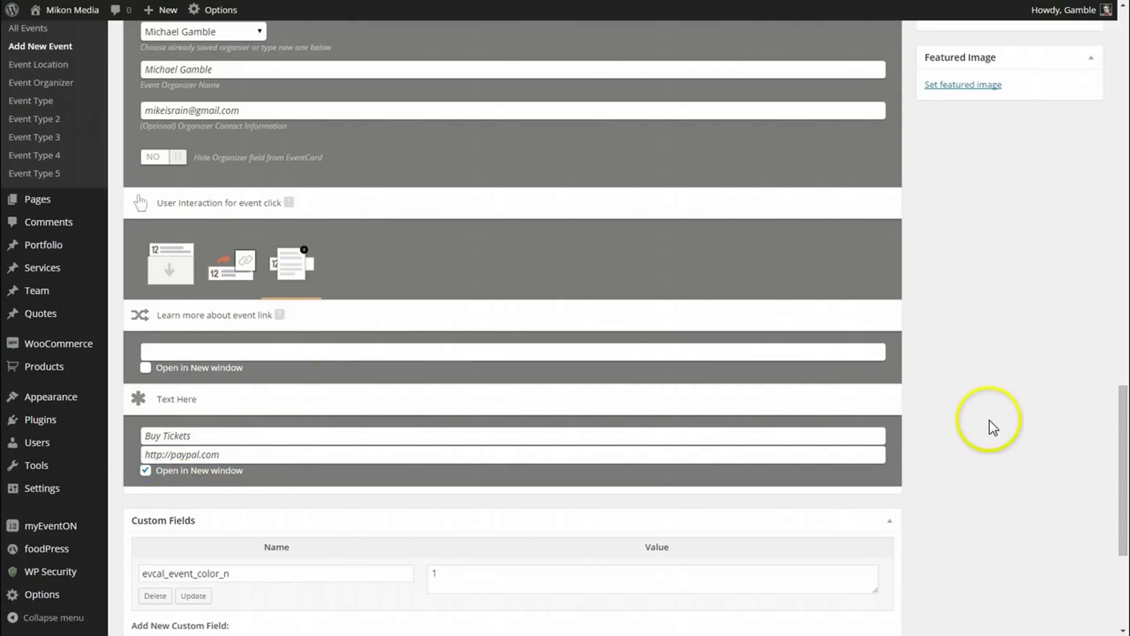
scroll(865, 416, up, 1)
scroll(866, 416, down, 1)
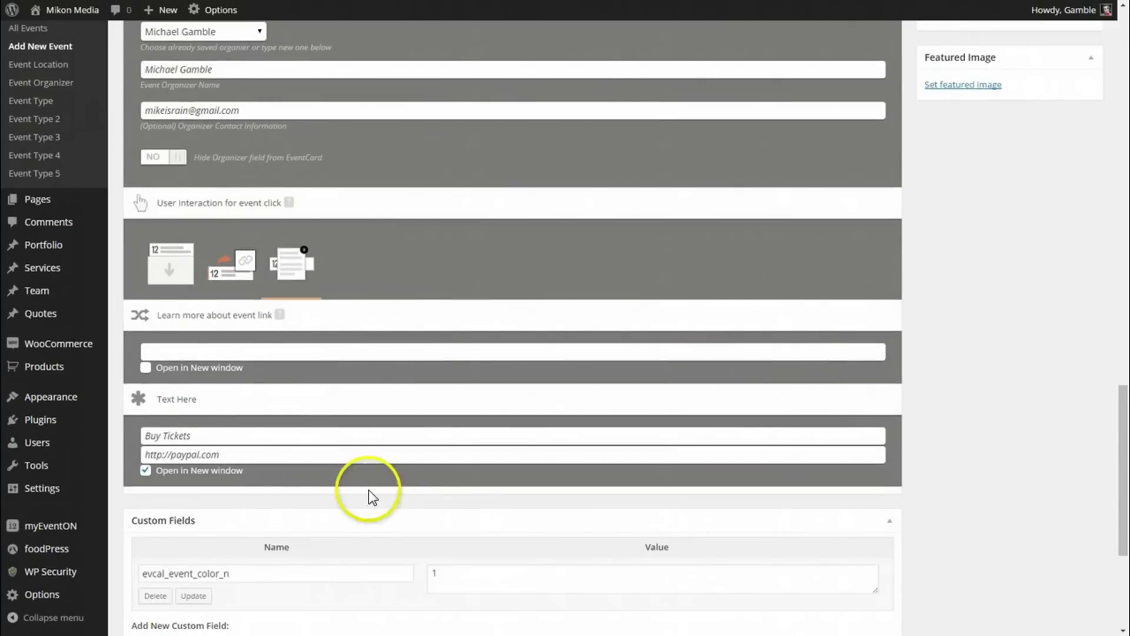
click(241, 436)
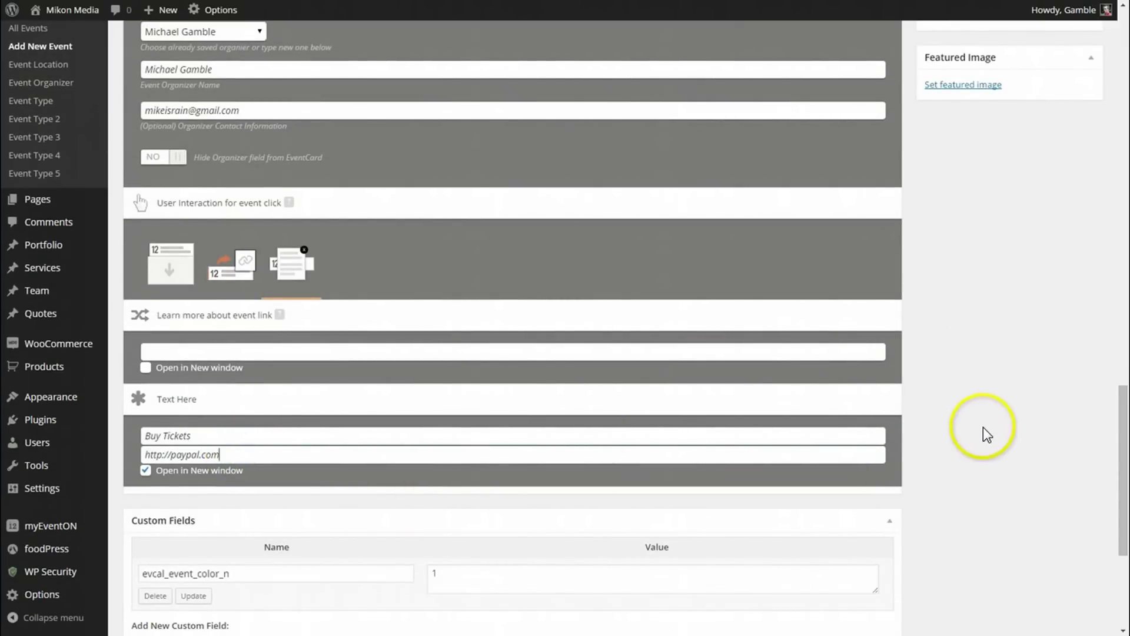
scroll(994, 424, up, 5)
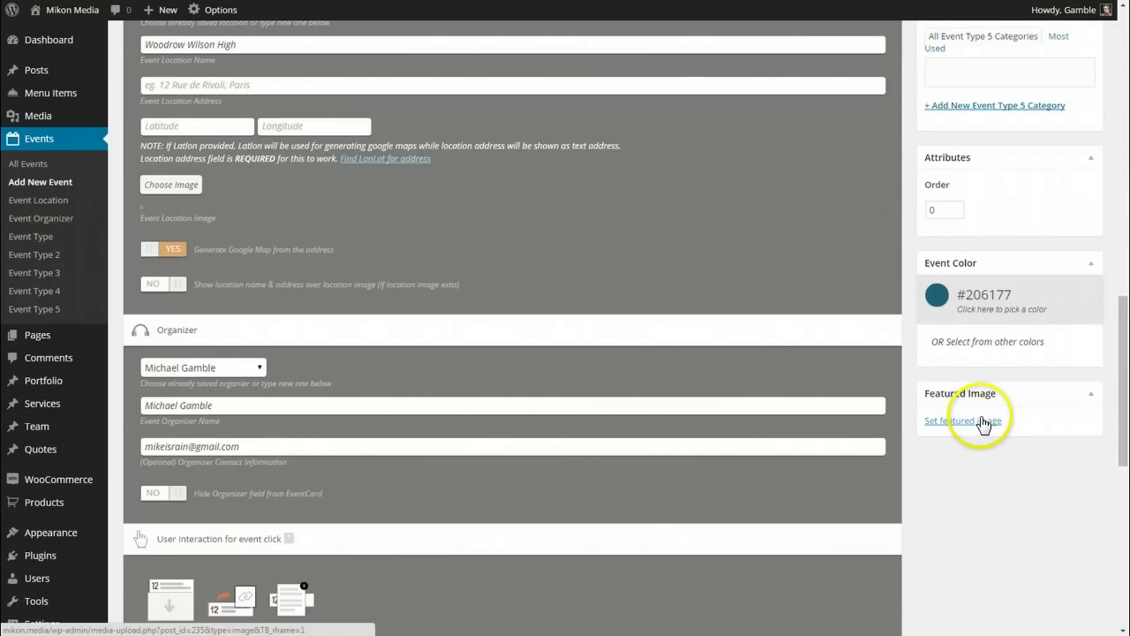
- Set the lakeside bicycle photo as the event's featured image
click(983, 422)
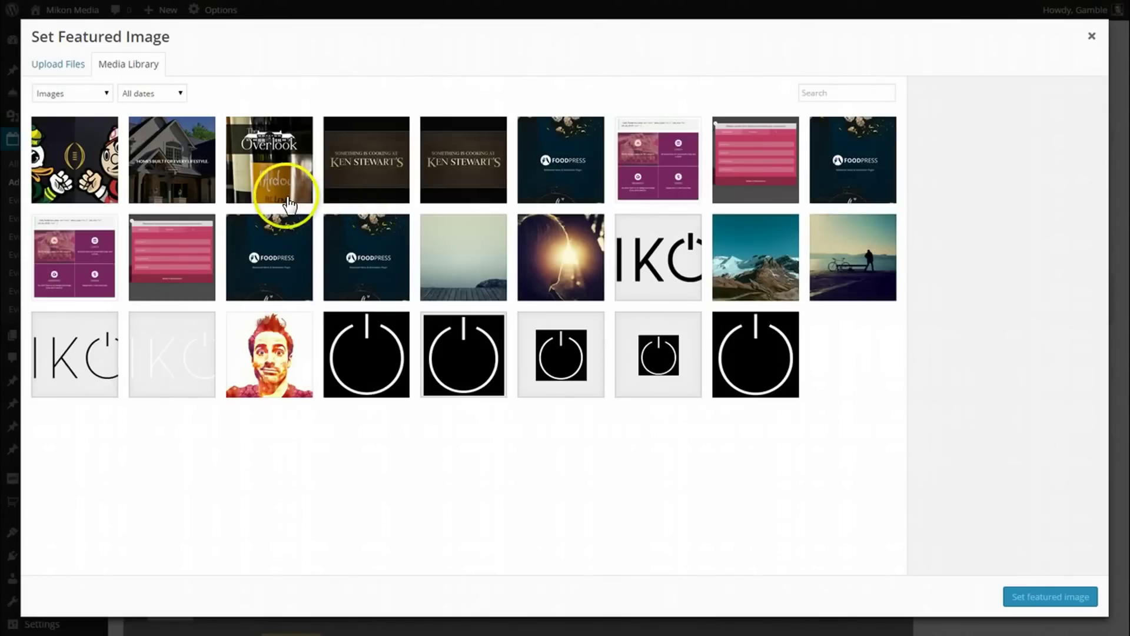
click(853, 253)
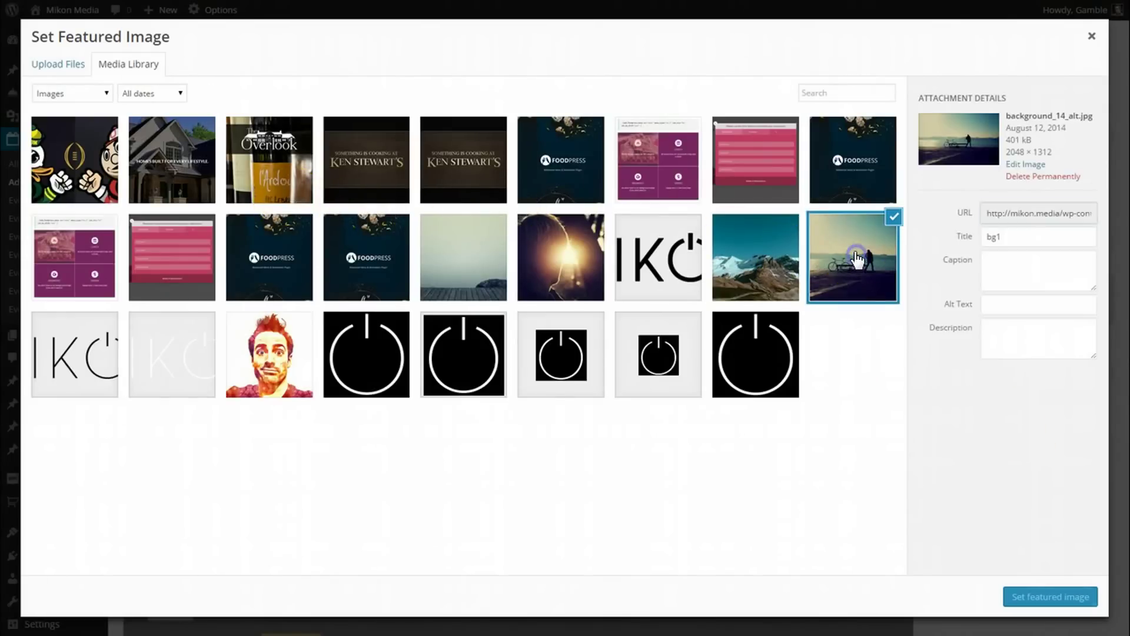
click(1051, 599)
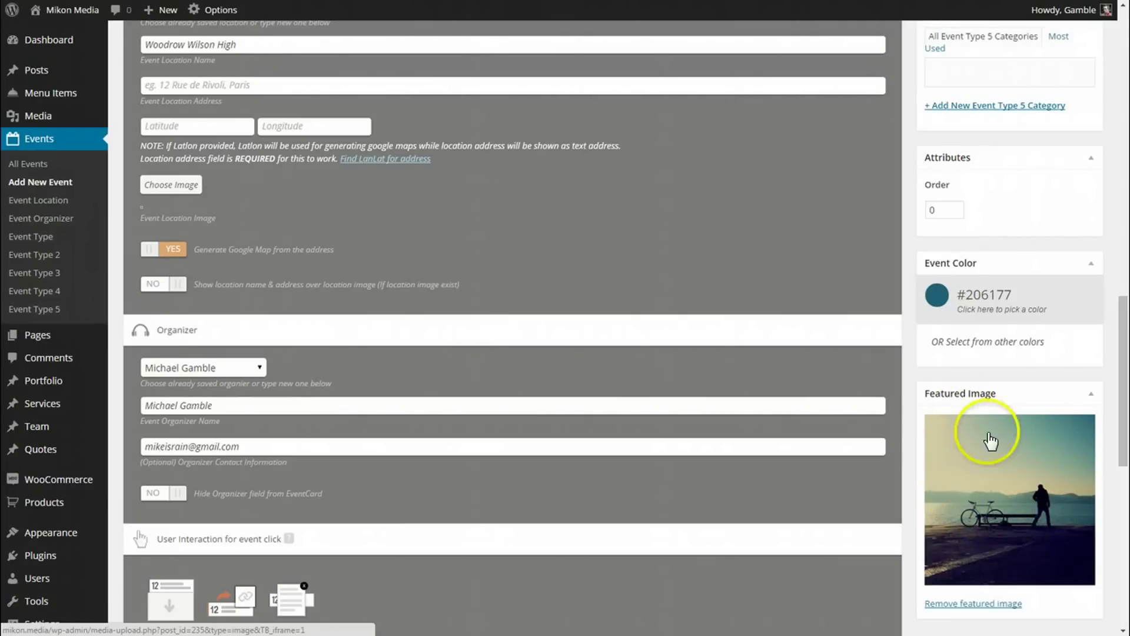
- Give the event a light yellow event colour
scroll(1001, 371, up, 1)
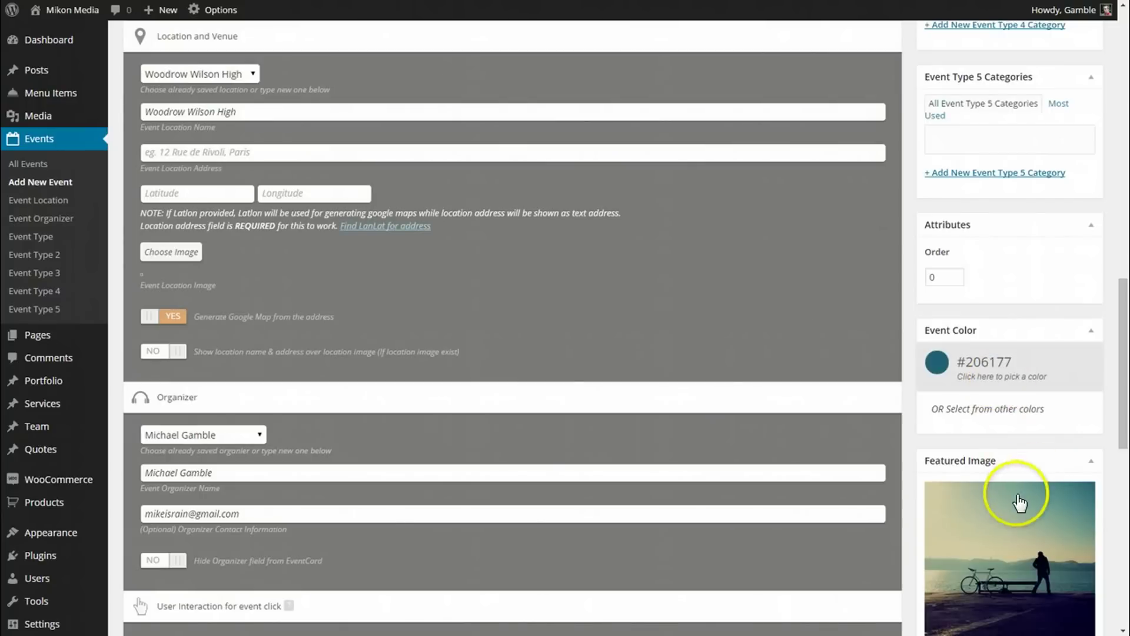
click(937, 362)
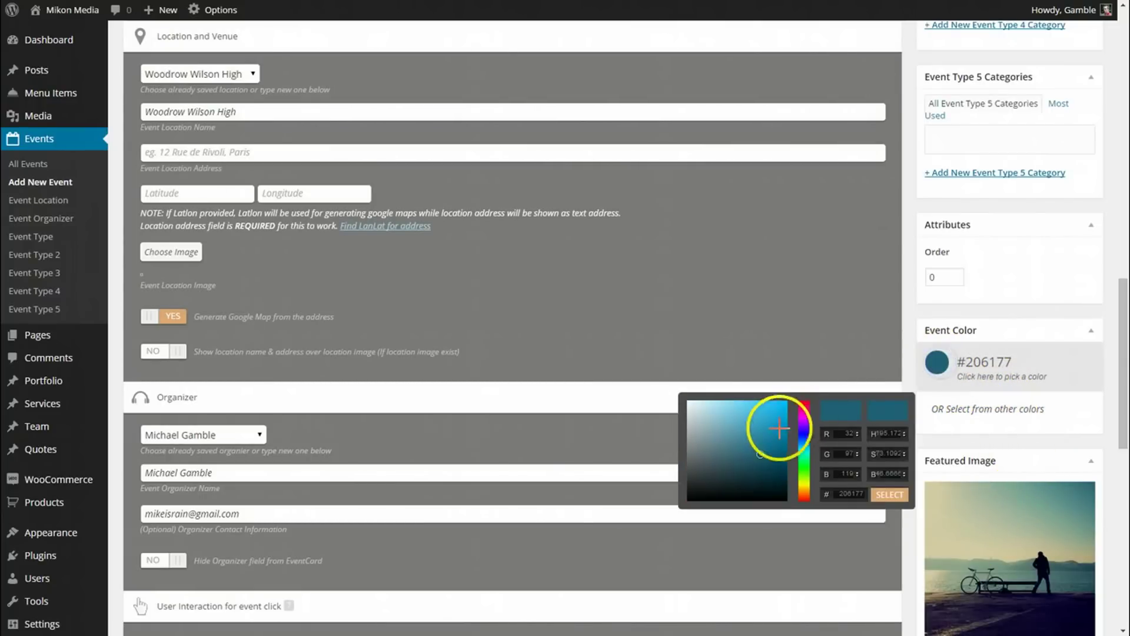
drag(804, 471, 806, 486)
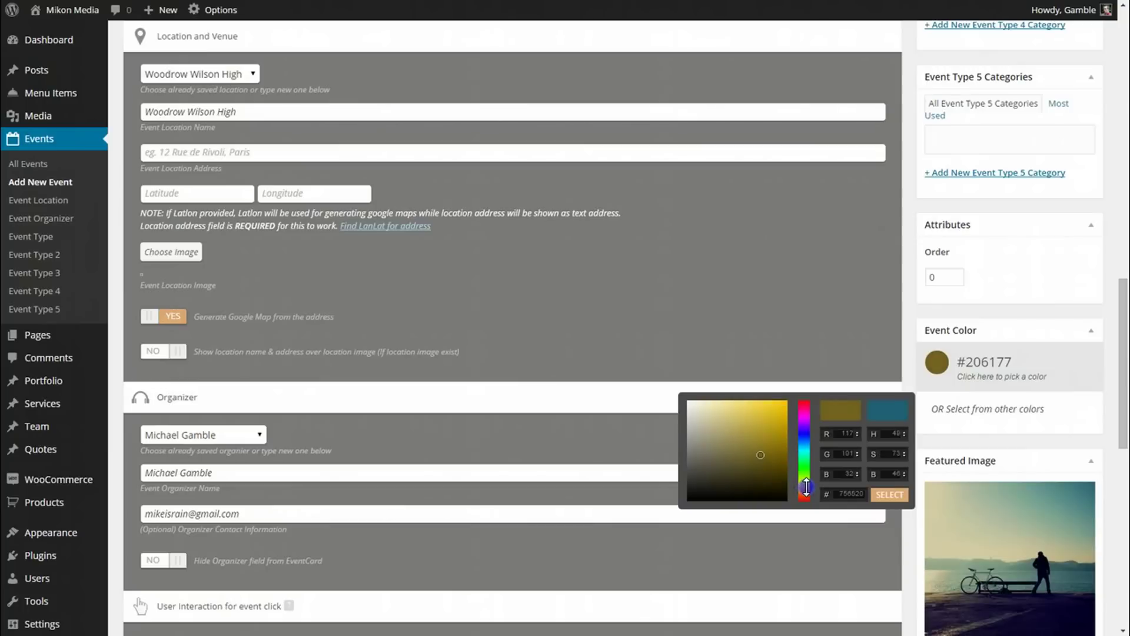
drag(757, 446, 746, 416)
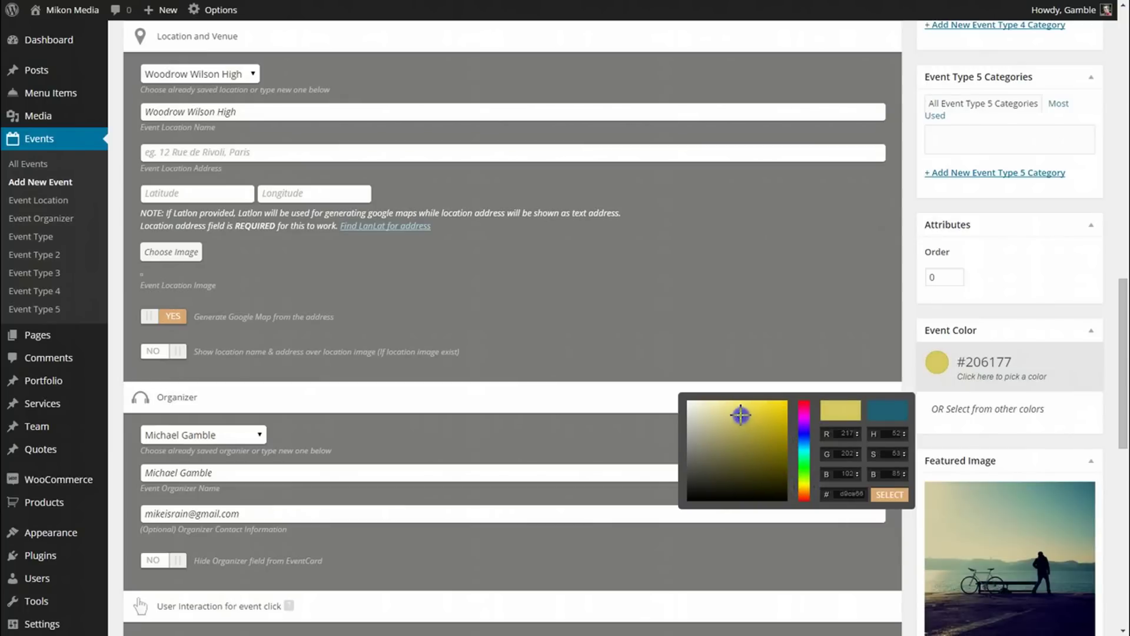
click(890, 494)
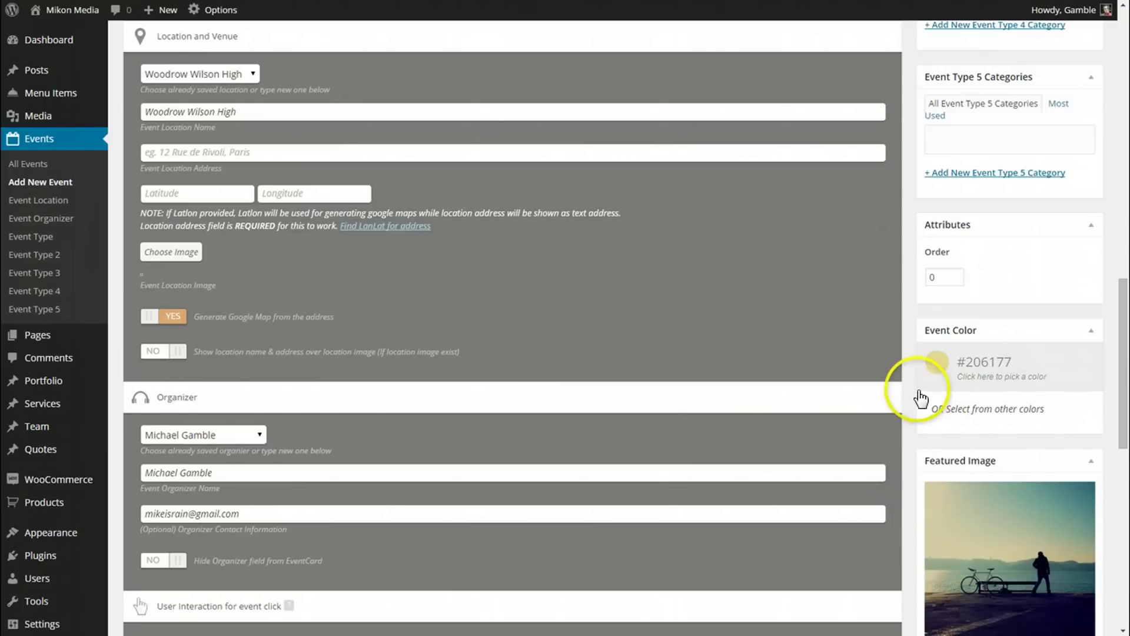
scroll(920, 399, up, 15)
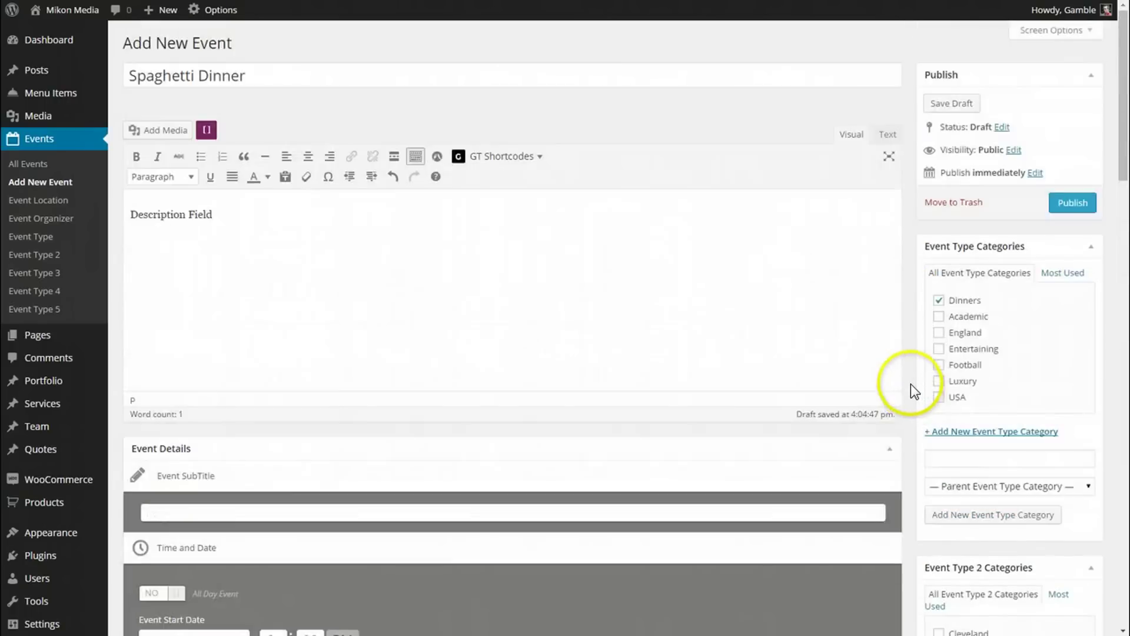
- Publish the Spaghetti Dinner event, then go to Pages and start a new page
click(1066, 206)
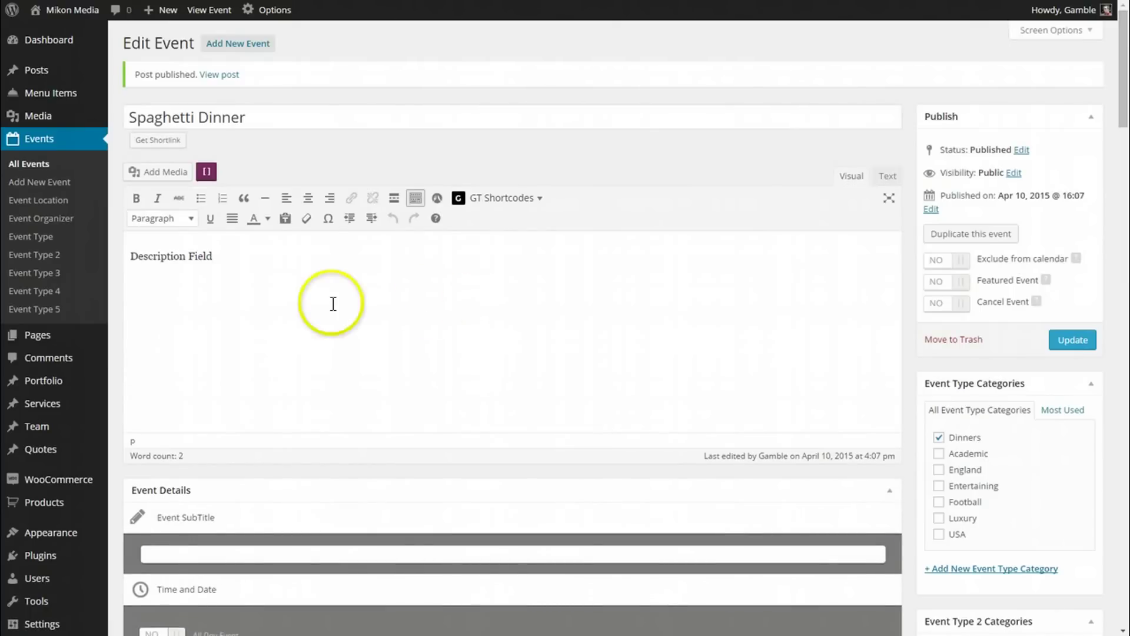
click(37, 337)
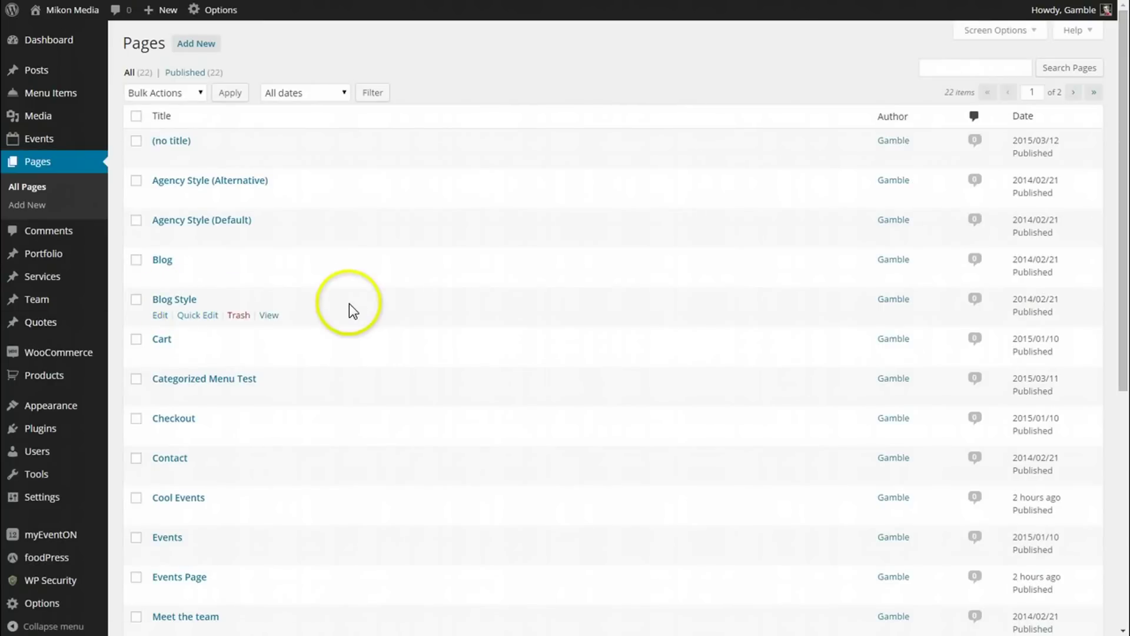
click(200, 44)
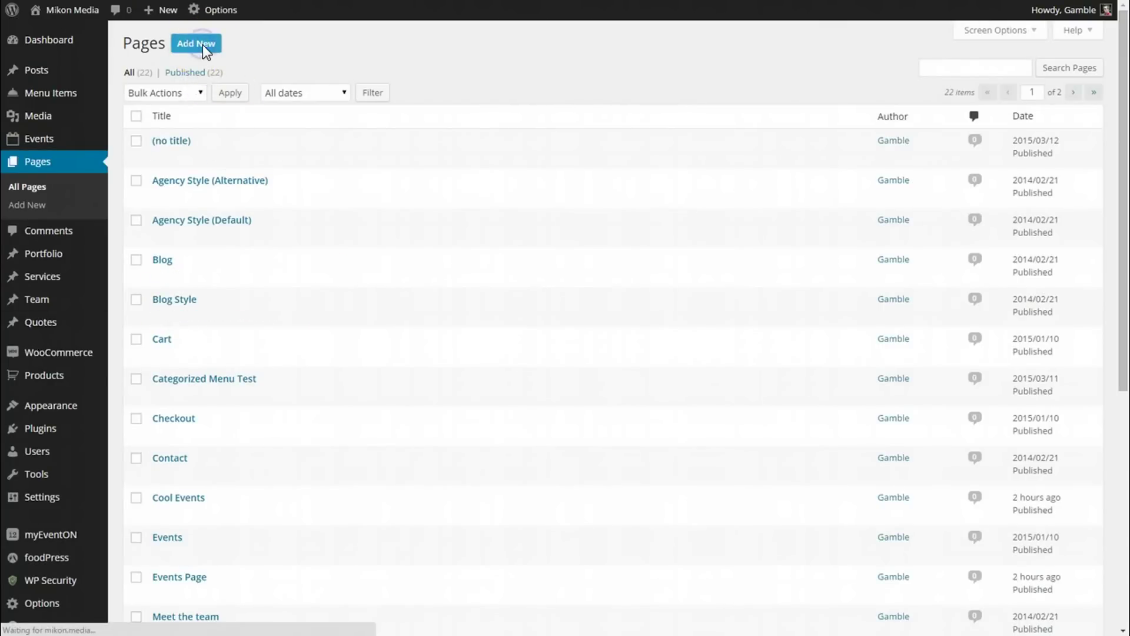
- Title the new page 'Dinner Events' and open the ADD EVENTON shortcode generator
click(545, 76)
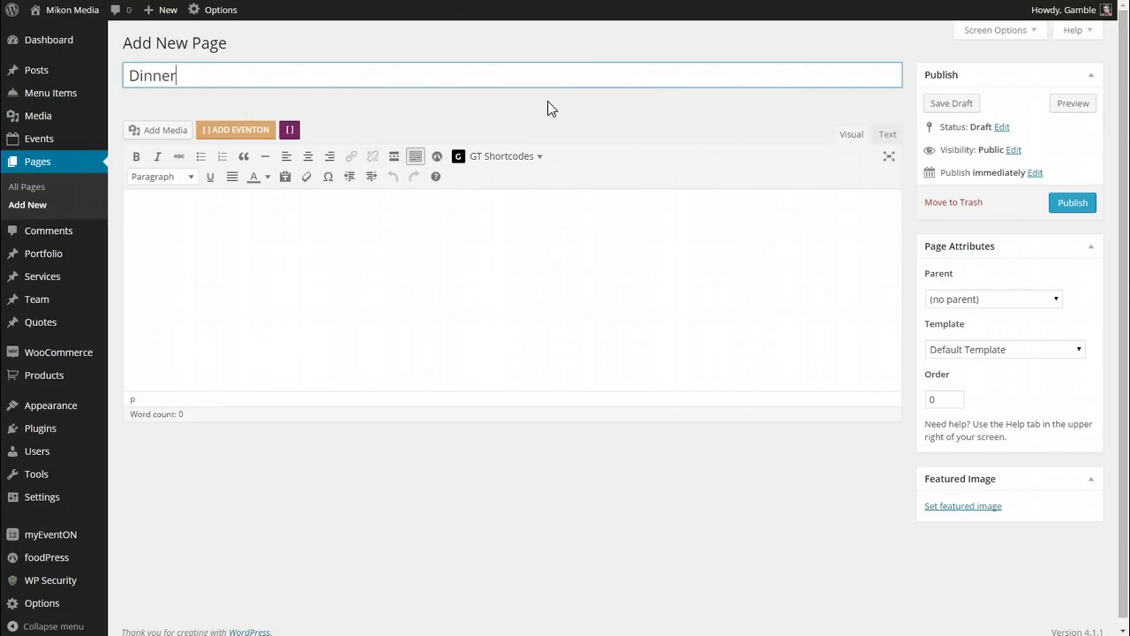
click(553, 253)
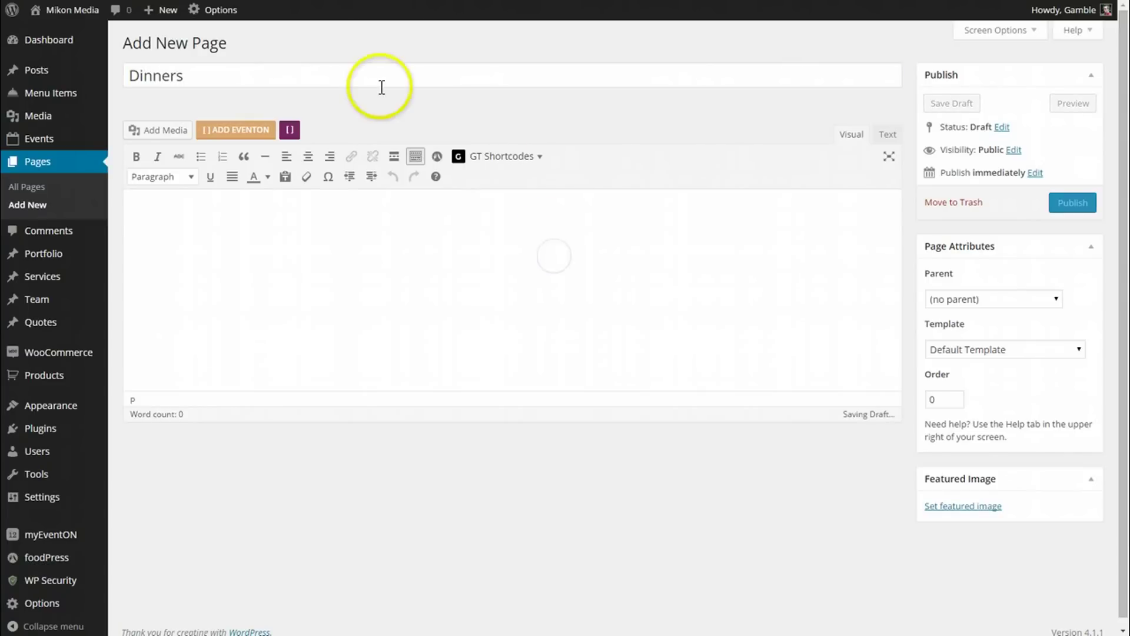
click(379, 87)
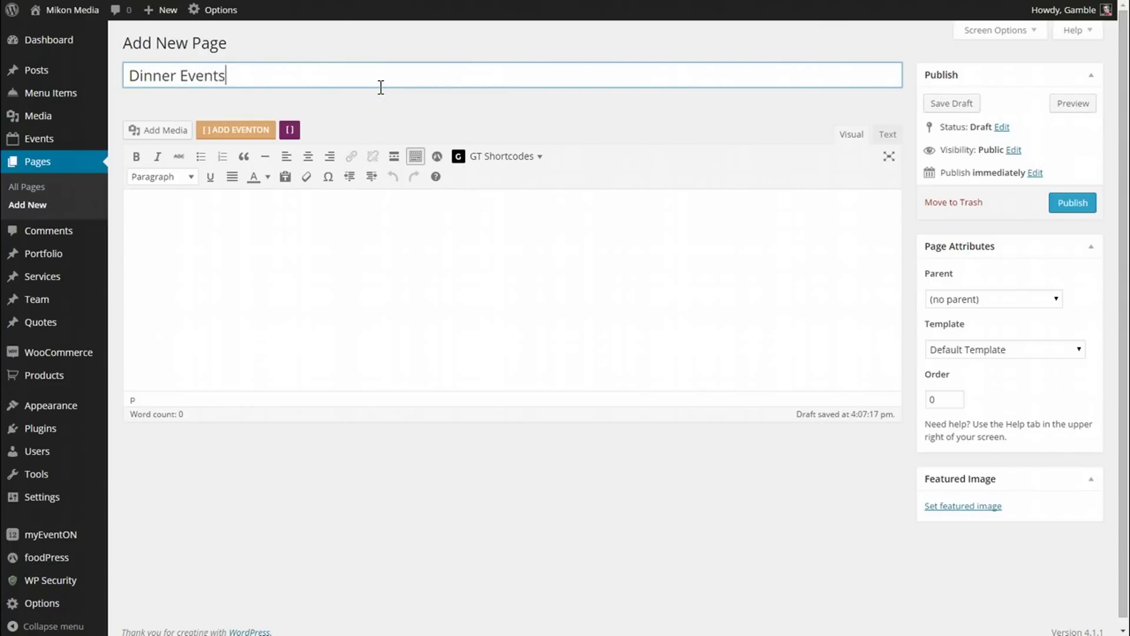
click(411, 252)
click(240, 136)
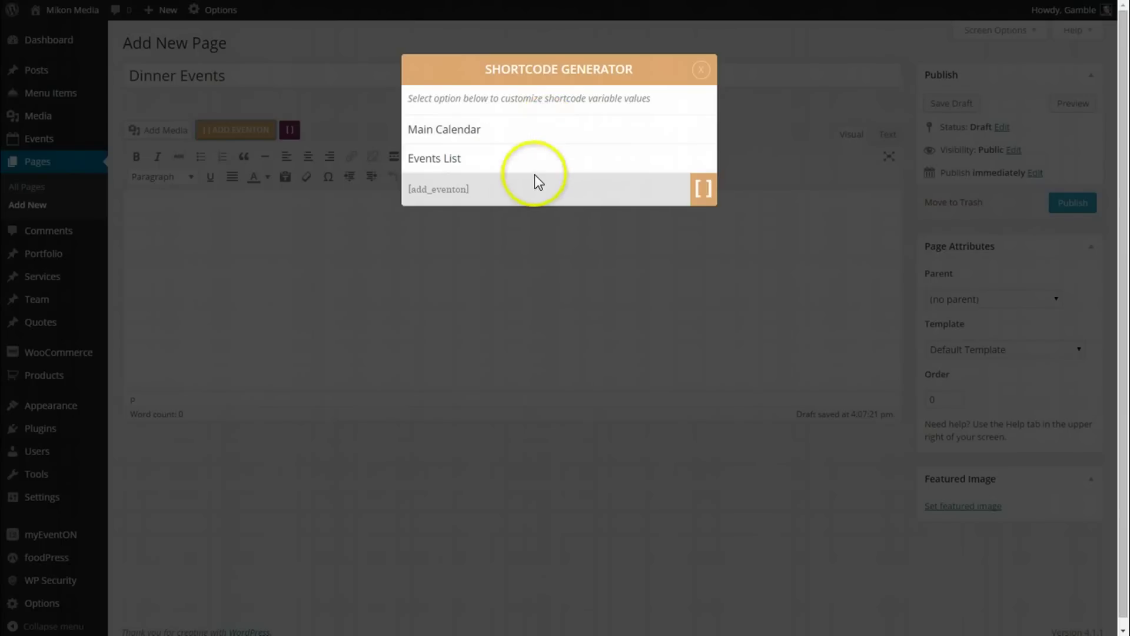
- Choose Main Calendar, set the calendar ID to 'main', and switch Show Featured Image to YES
click(548, 130)
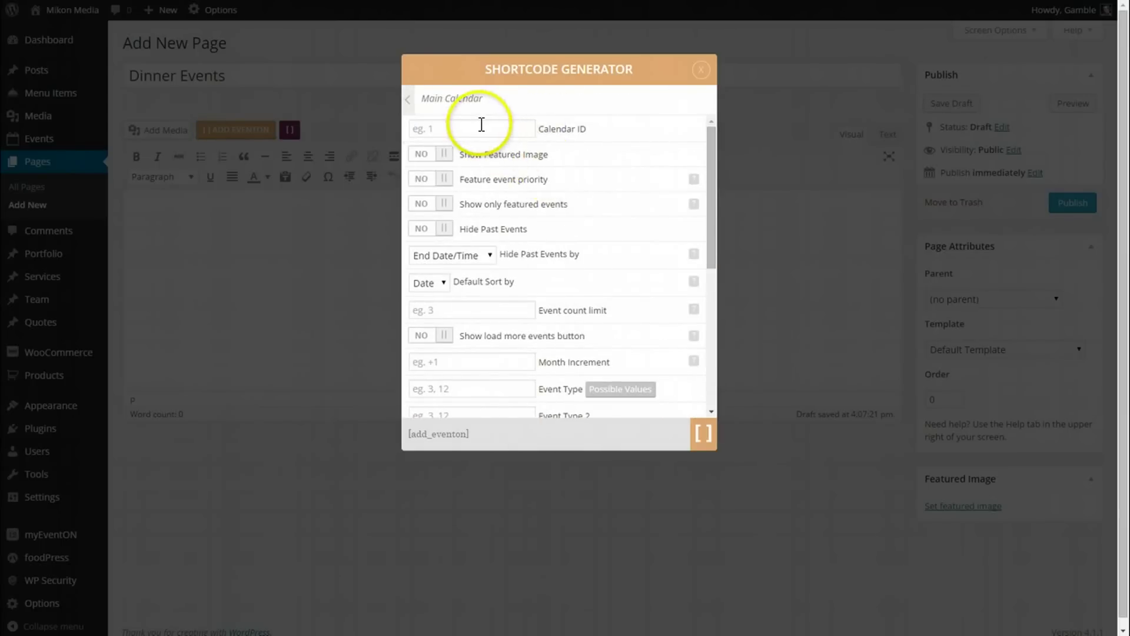
click(481, 124)
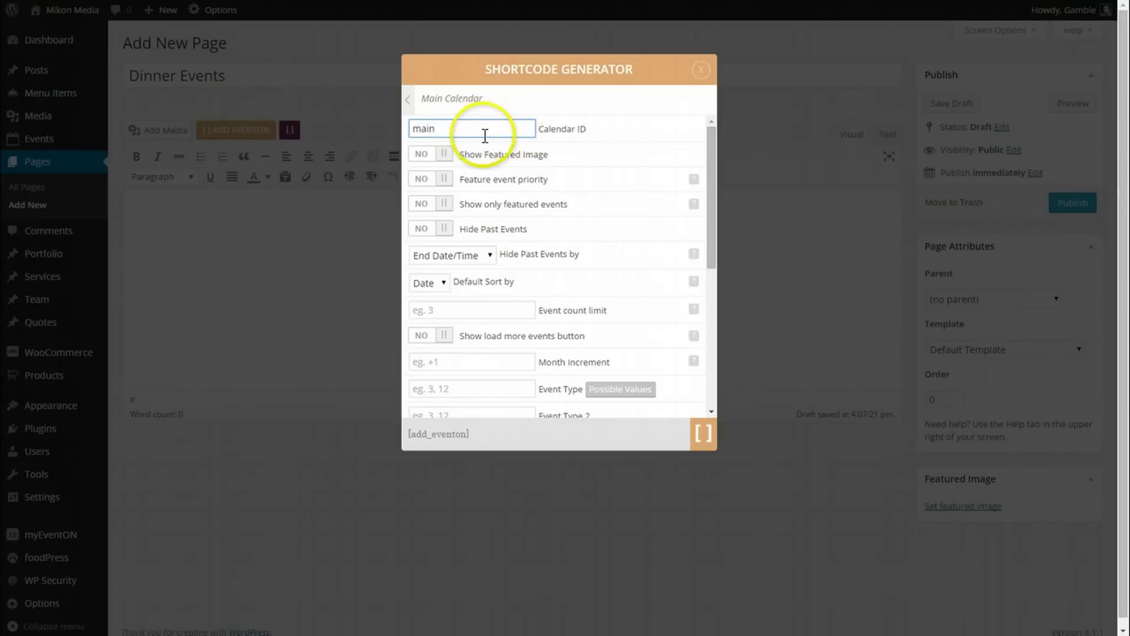
click(561, 157)
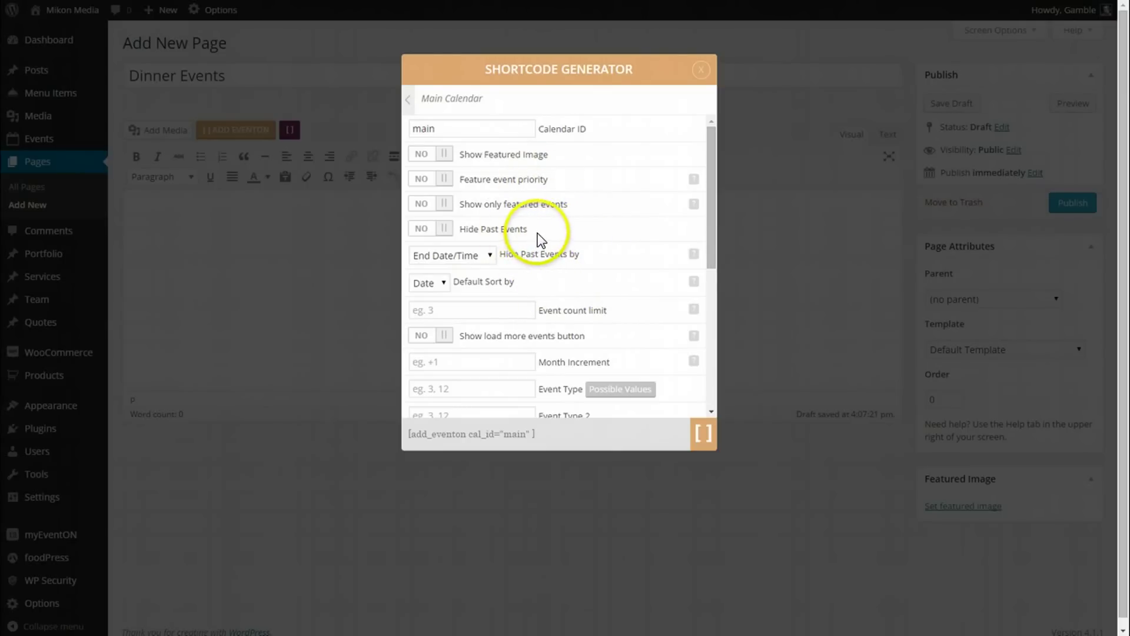
click(450, 157)
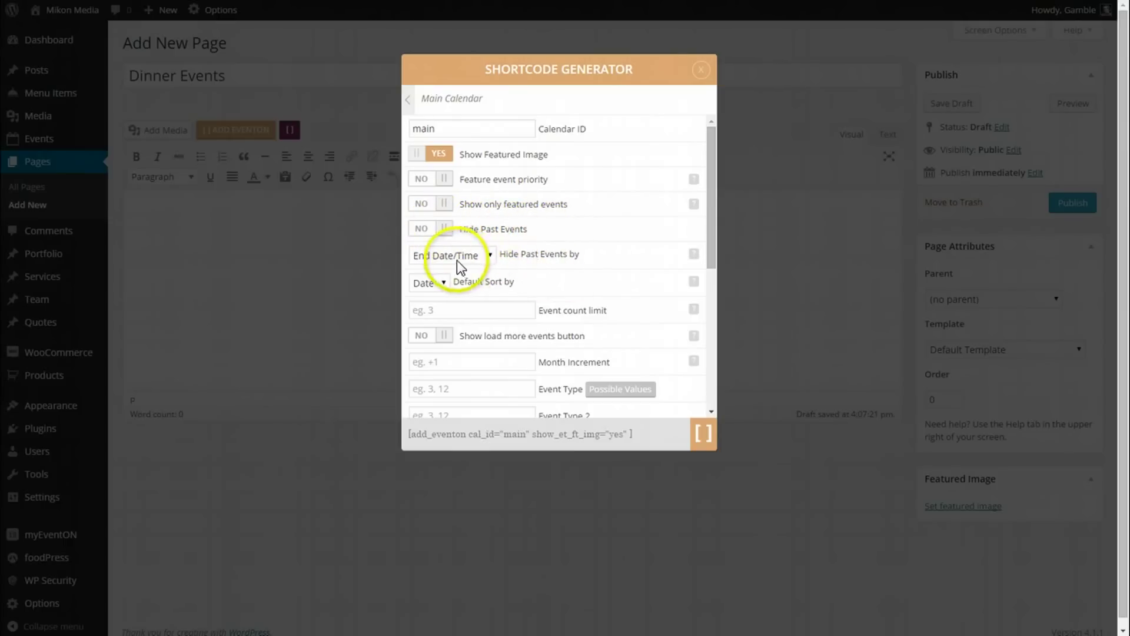
- Keep End Date/Time as the hide-past basis and leave Hide Past Events at NO (hide_past="no")
click(487, 255)
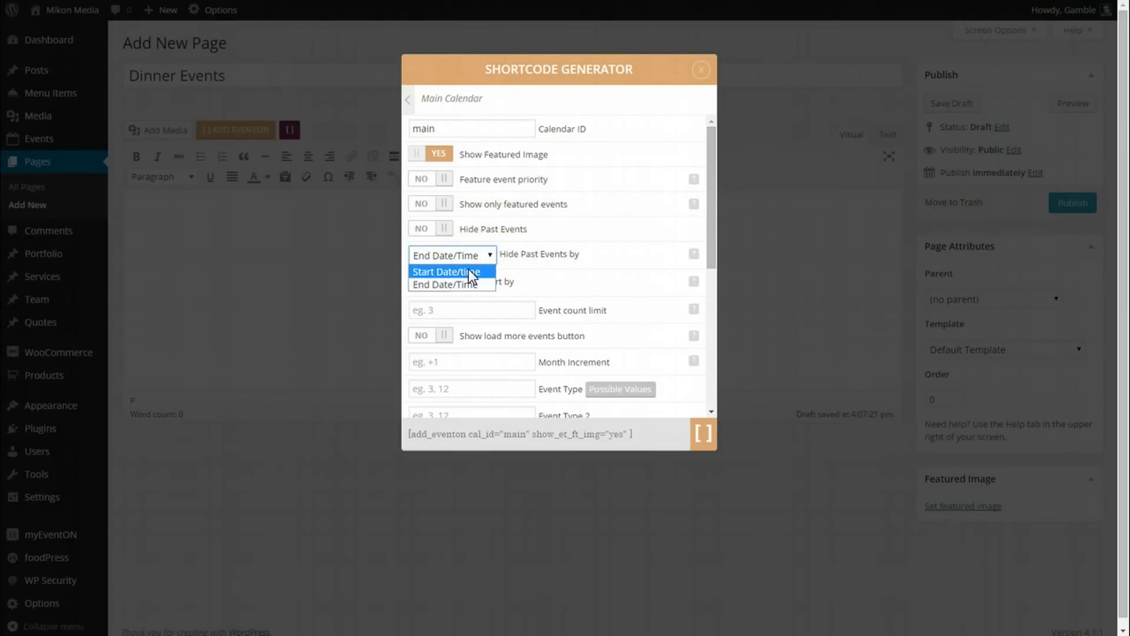
click(524, 261)
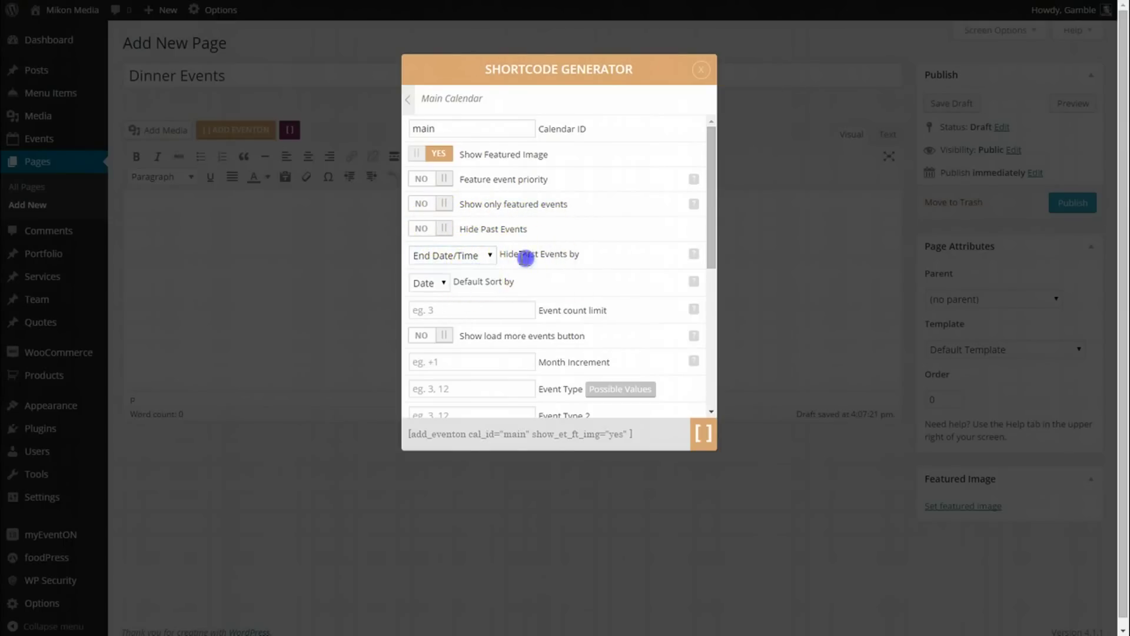
click(491, 254)
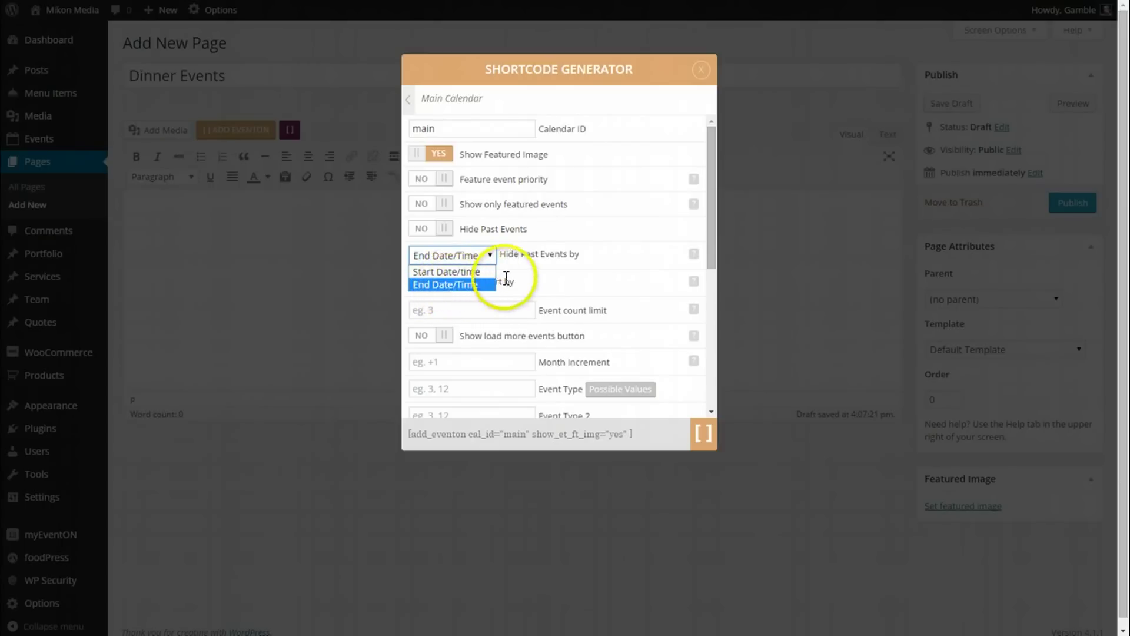
click(574, 256)
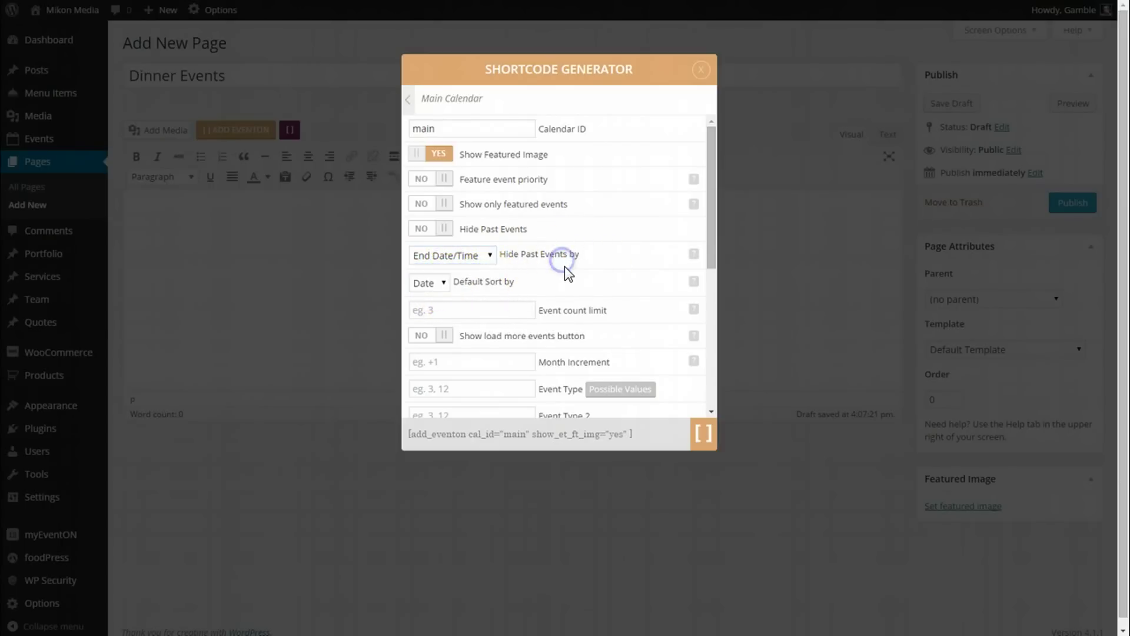
click(447, 235)
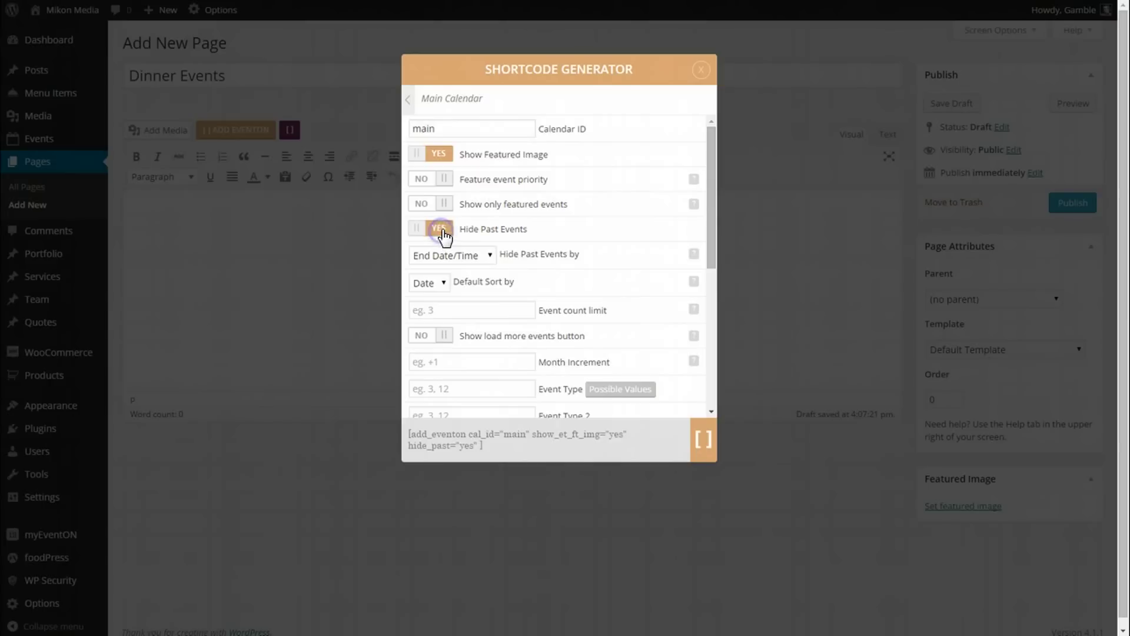
scroll(545, 232, down, 1)
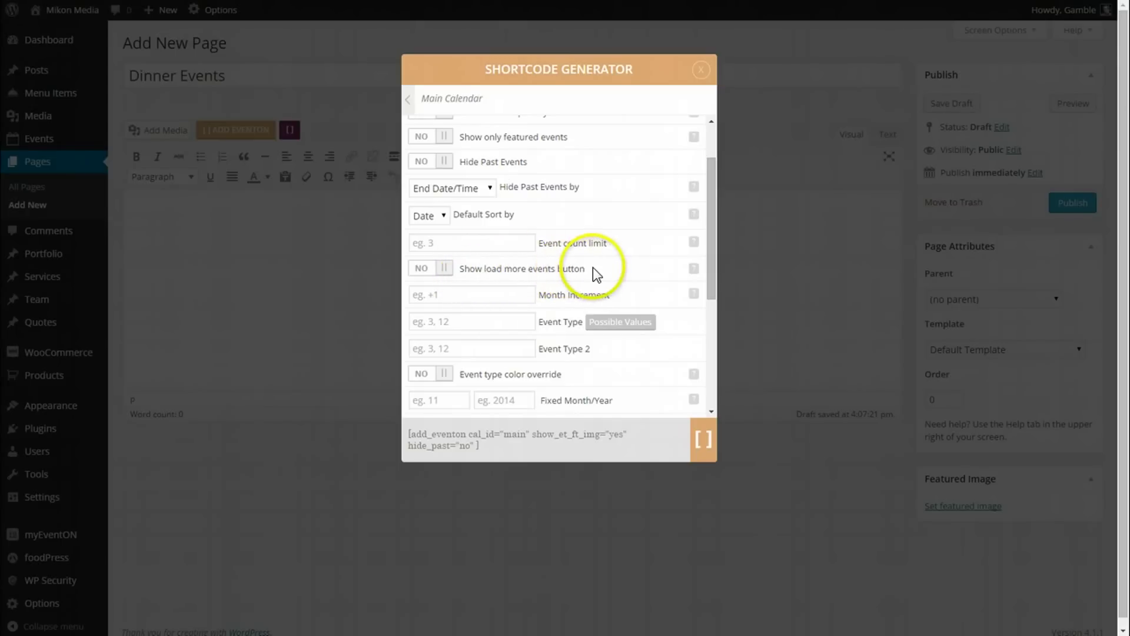
- Keep the load-more-events button off so the shortcode gains show_limit="no"
click(514, 268)
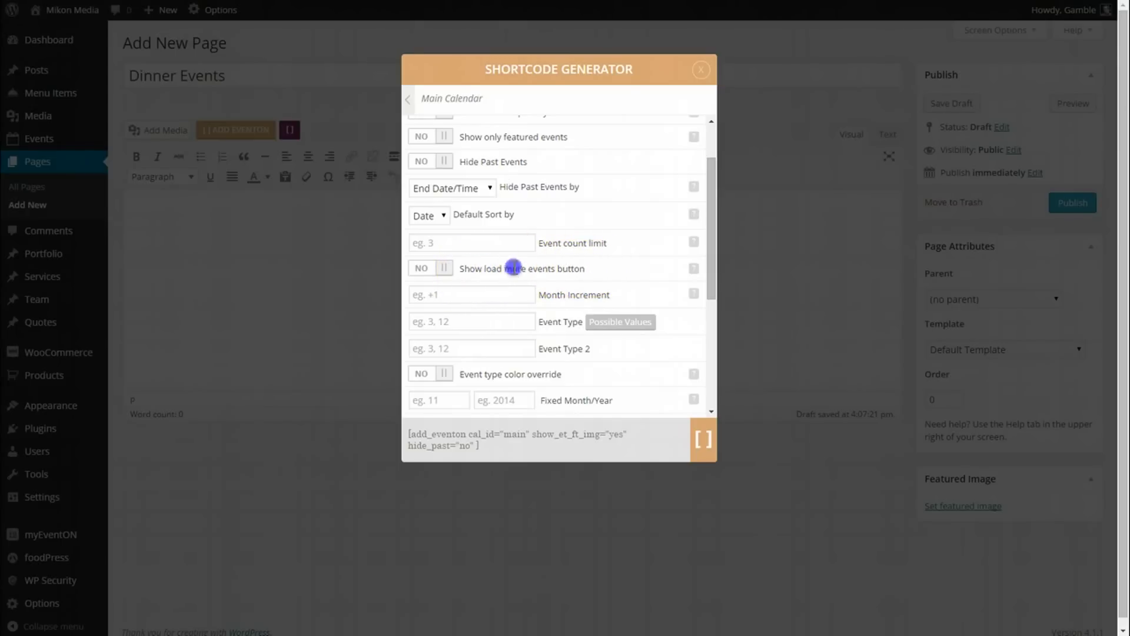
click(590, 272)
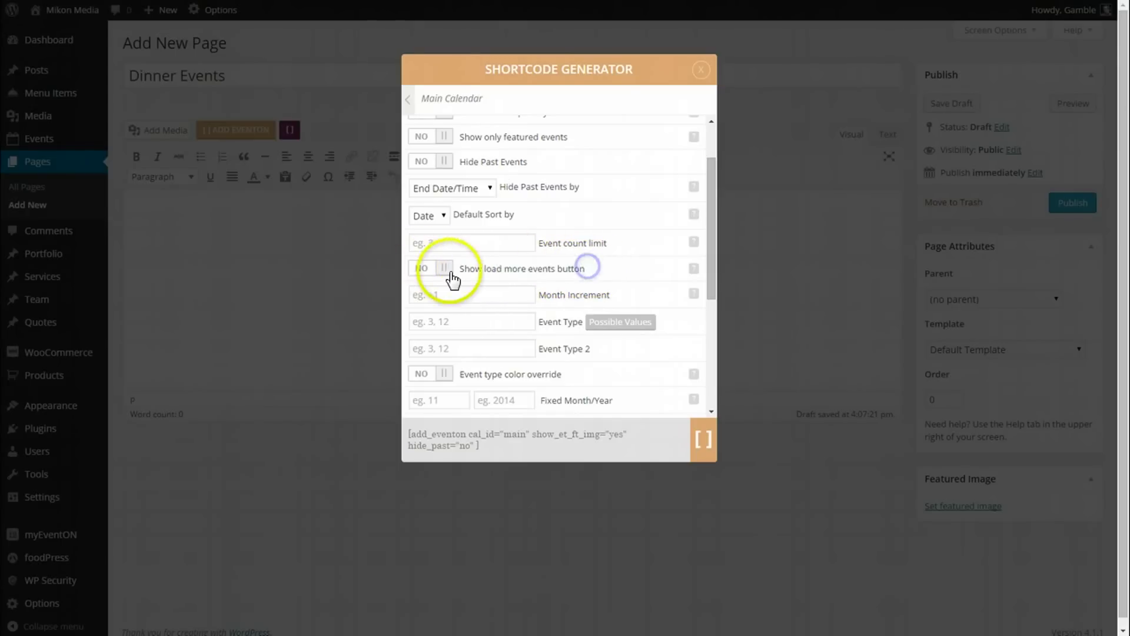
click(411, 247)
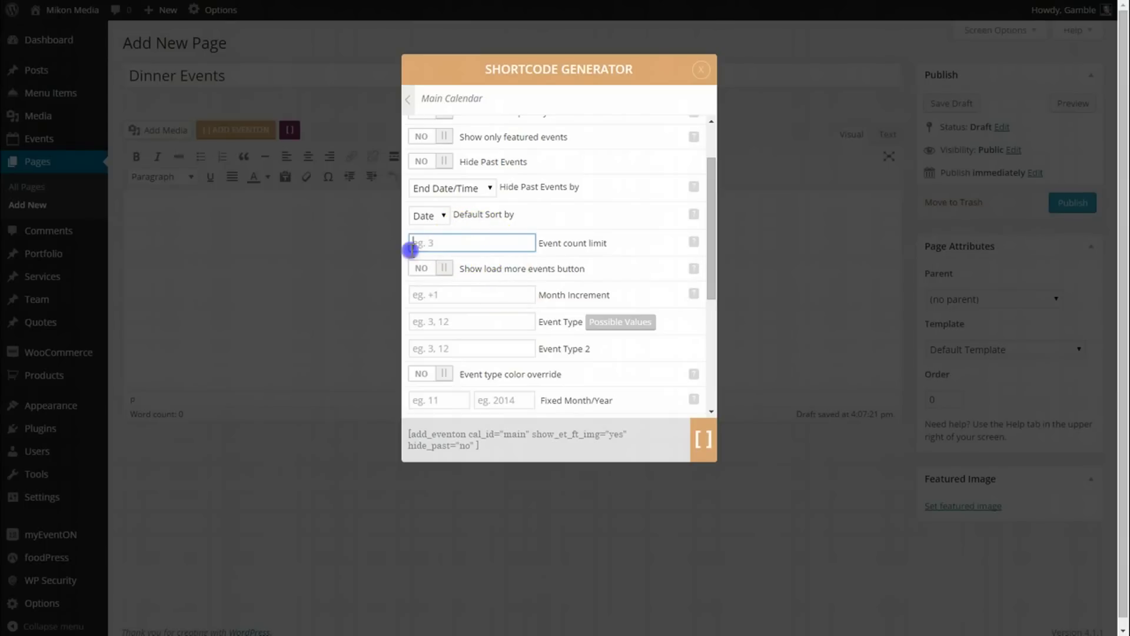
click(446, 269)
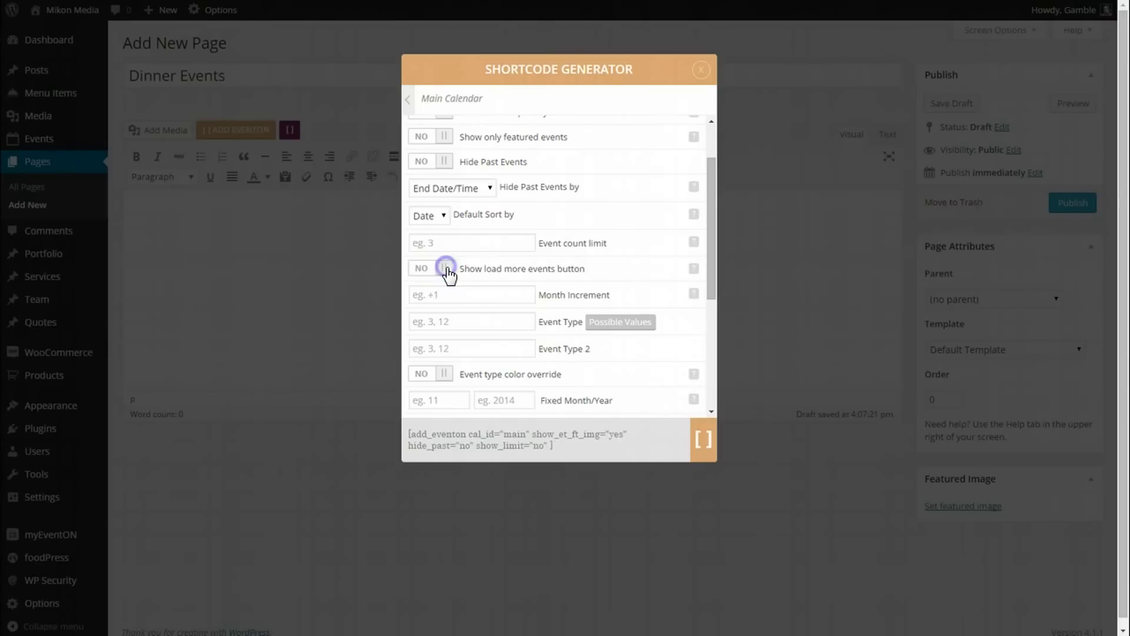
scroll(555, 290, down, 1)
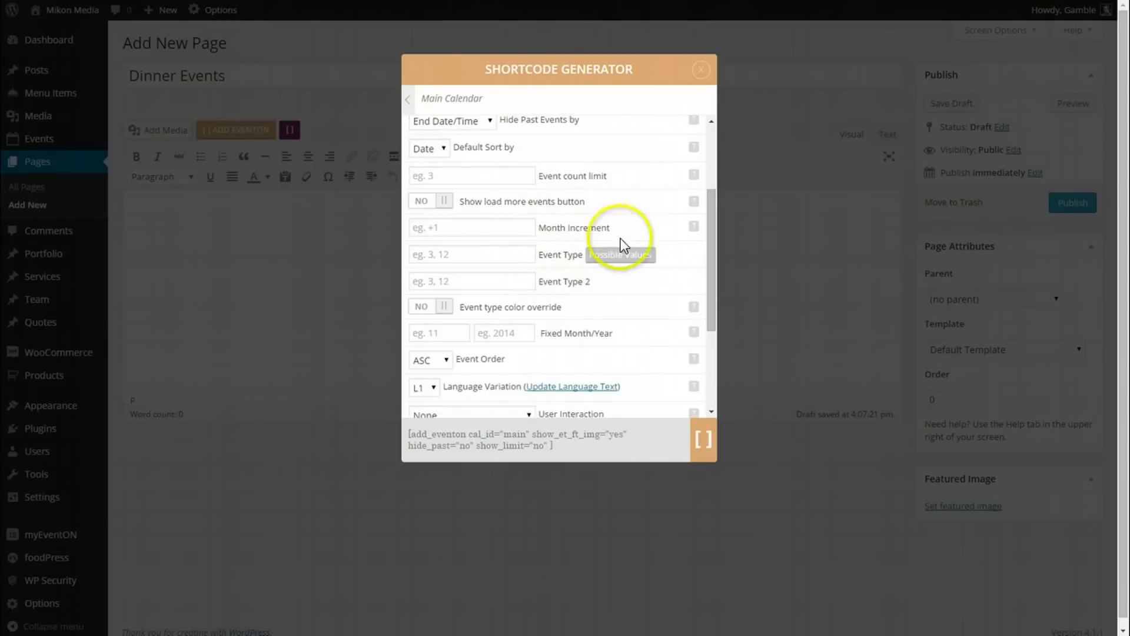
- Check the available event type values and place the cursor in the Event Type field
click(549, 228)
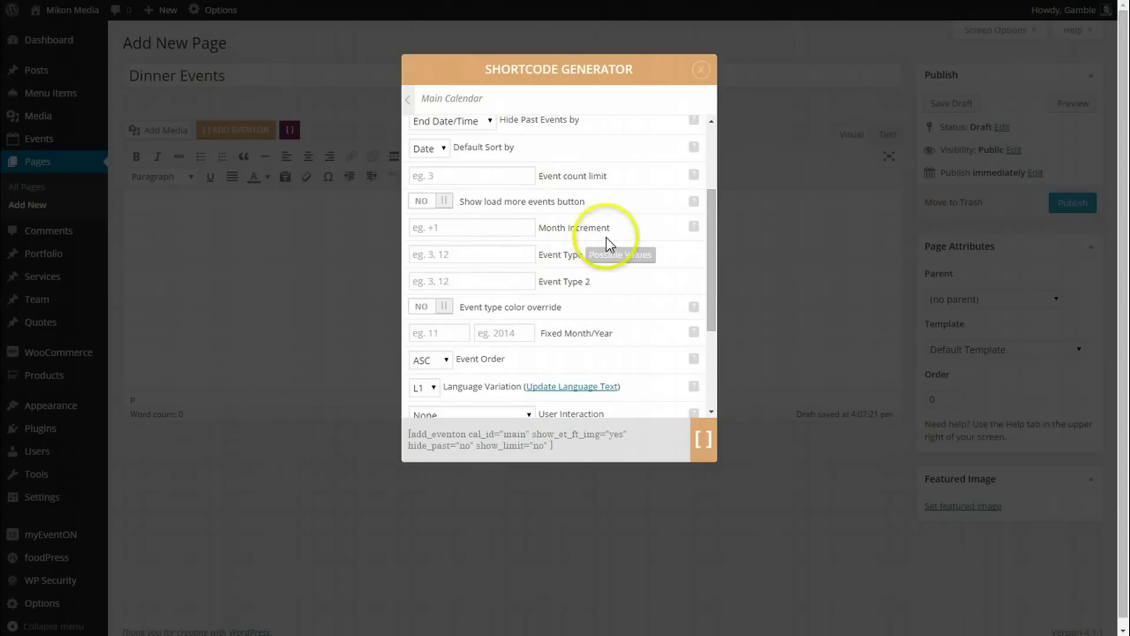
mouse_move(616, 265)
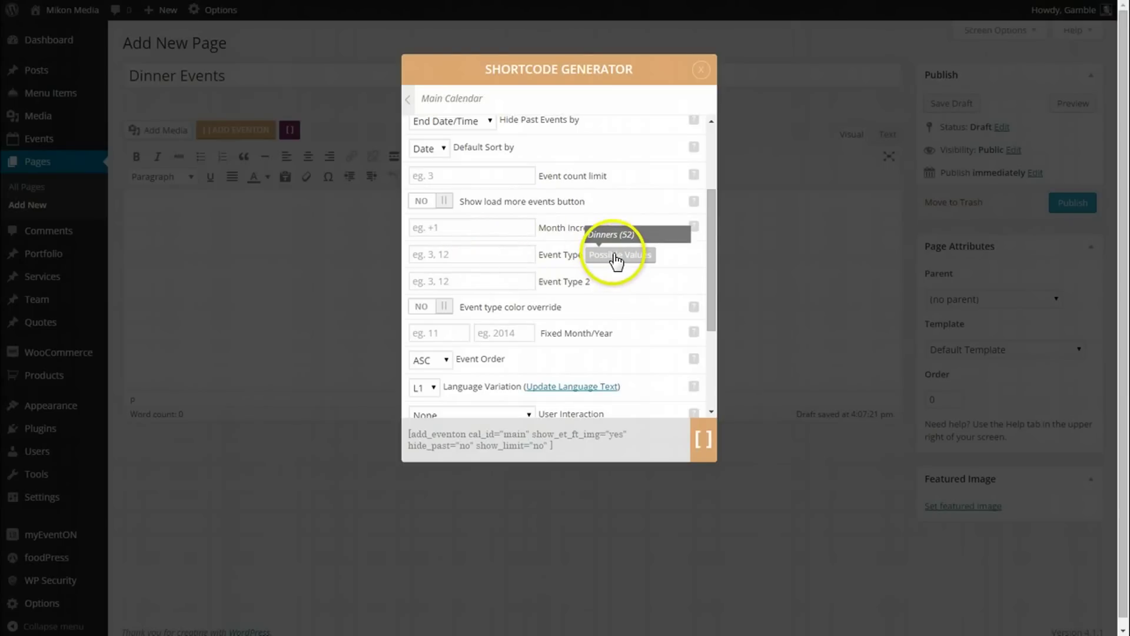
click(496, 256)
- Enter 52, the Dinners ID, as the Event Type so event_type="52" is added
text(52)
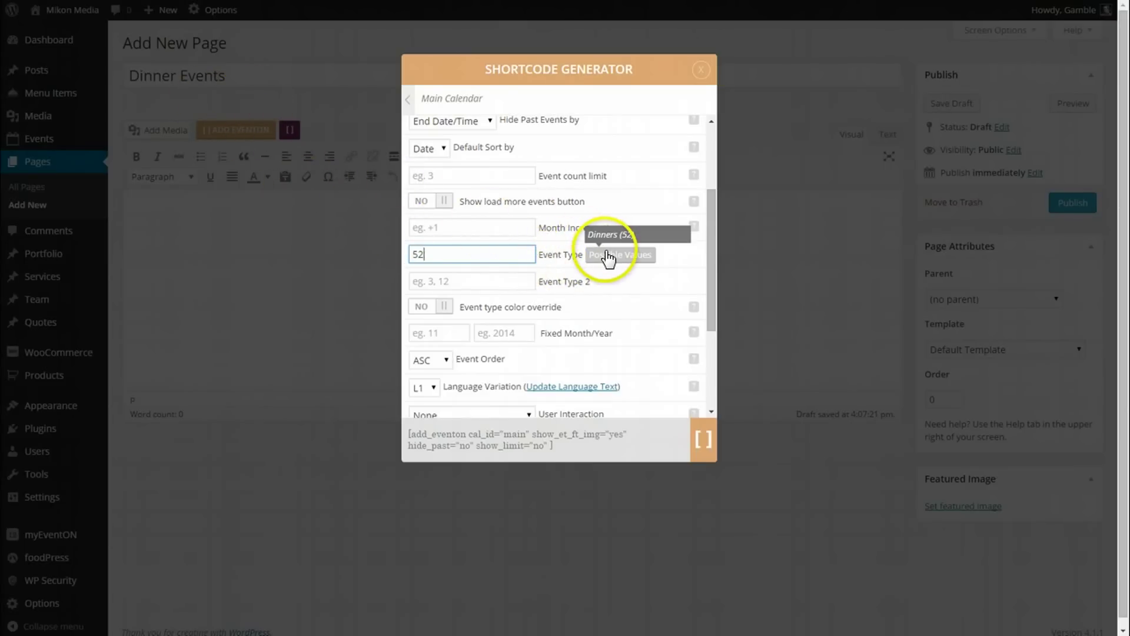
click(557, 253)
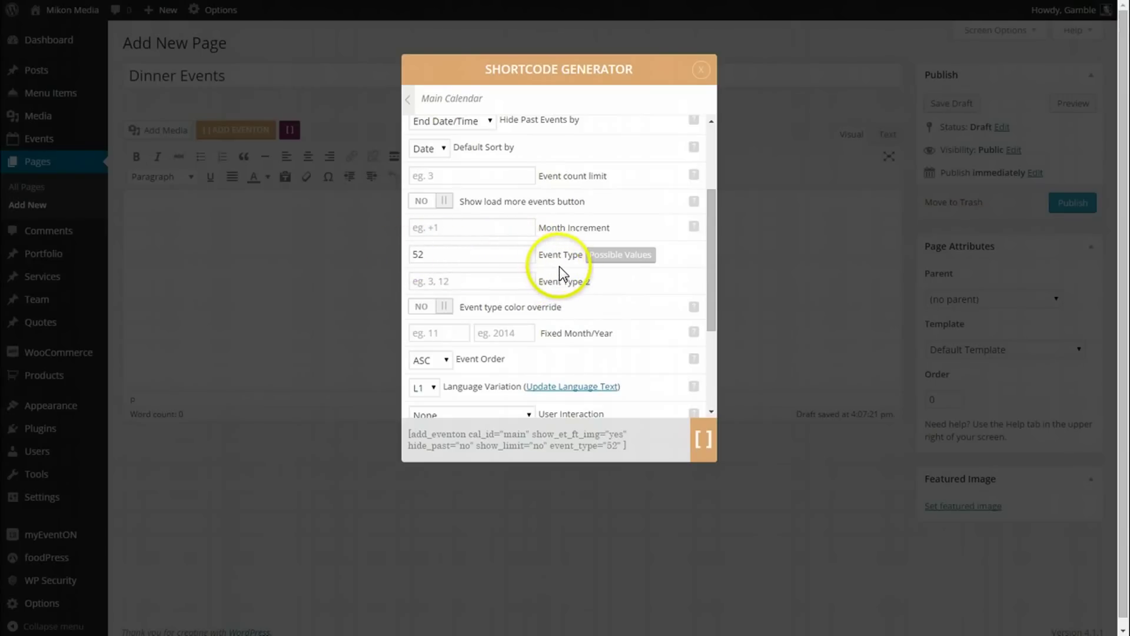
scroll(550, 268, down, 2)
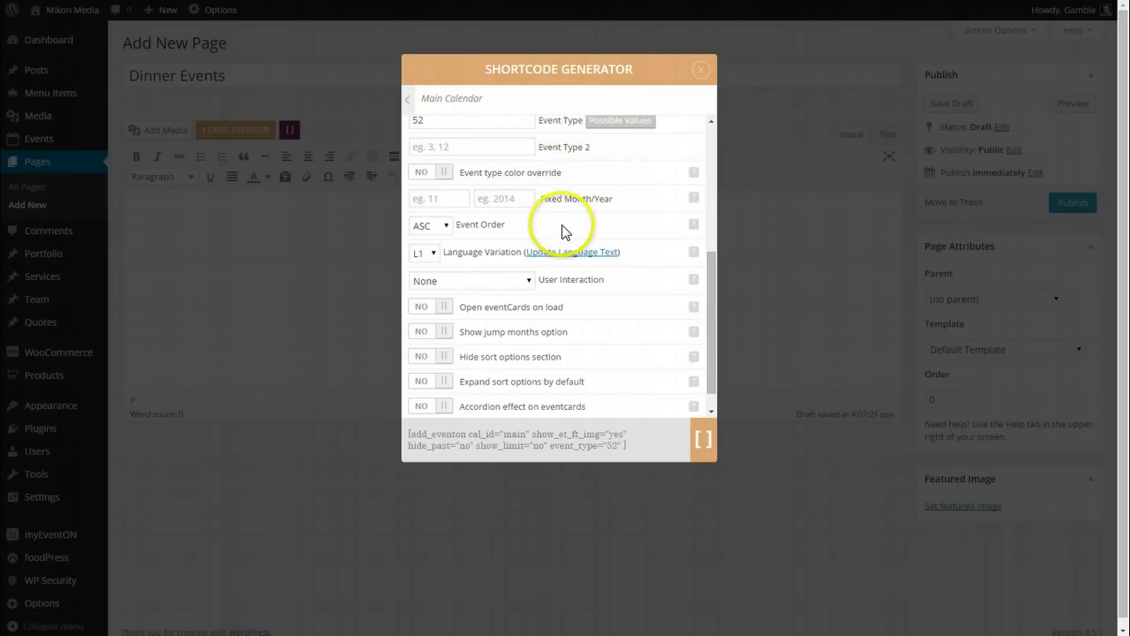
scroll(560, 230, up, 1)
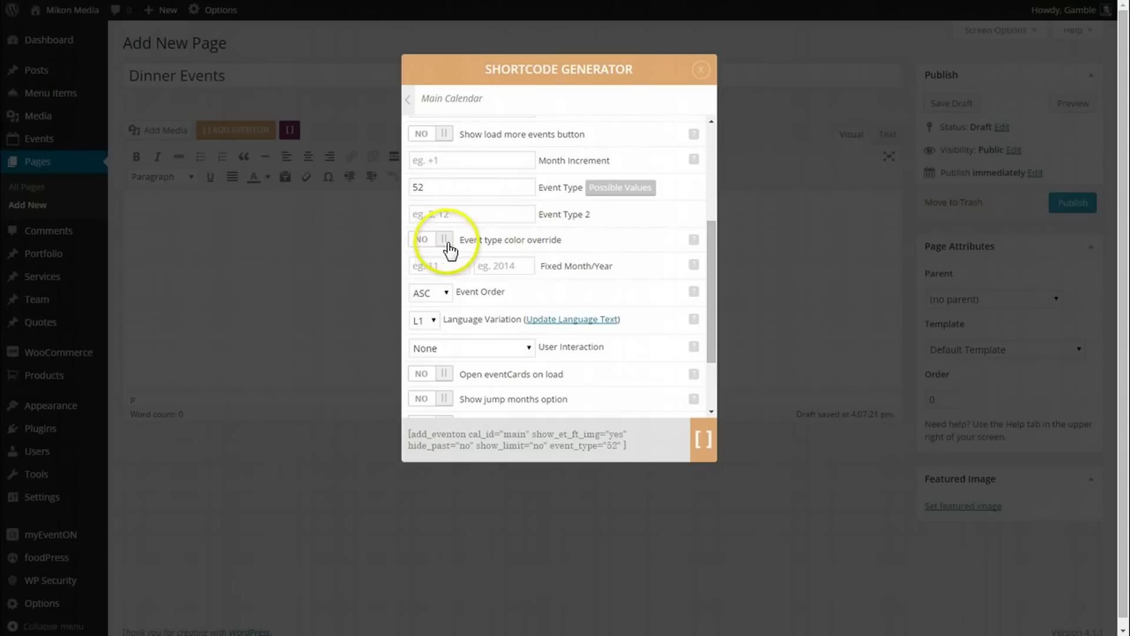
click(553, 265)
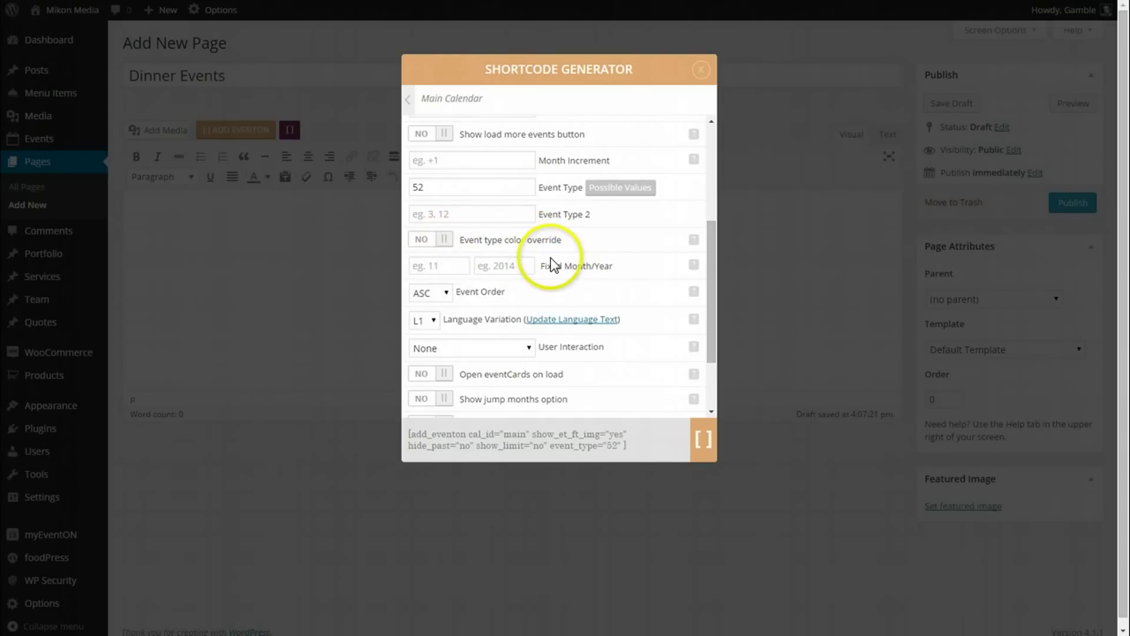
scroll(551, 265, down, 1)
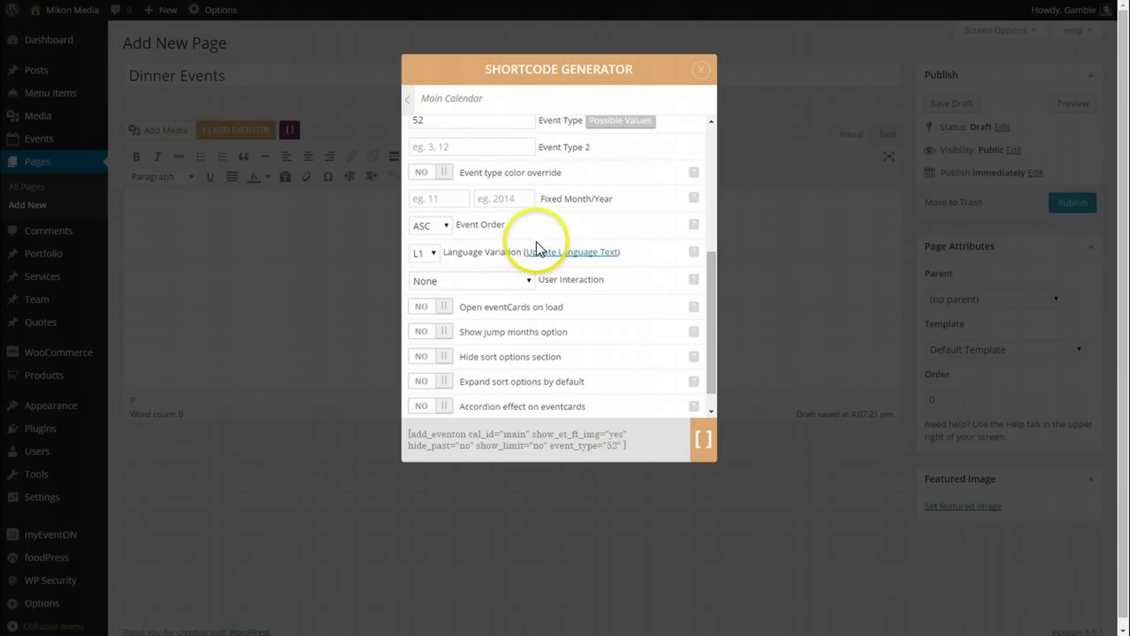
- Look over the fixed year field and keep User Interaction set to None
click(493, 198)
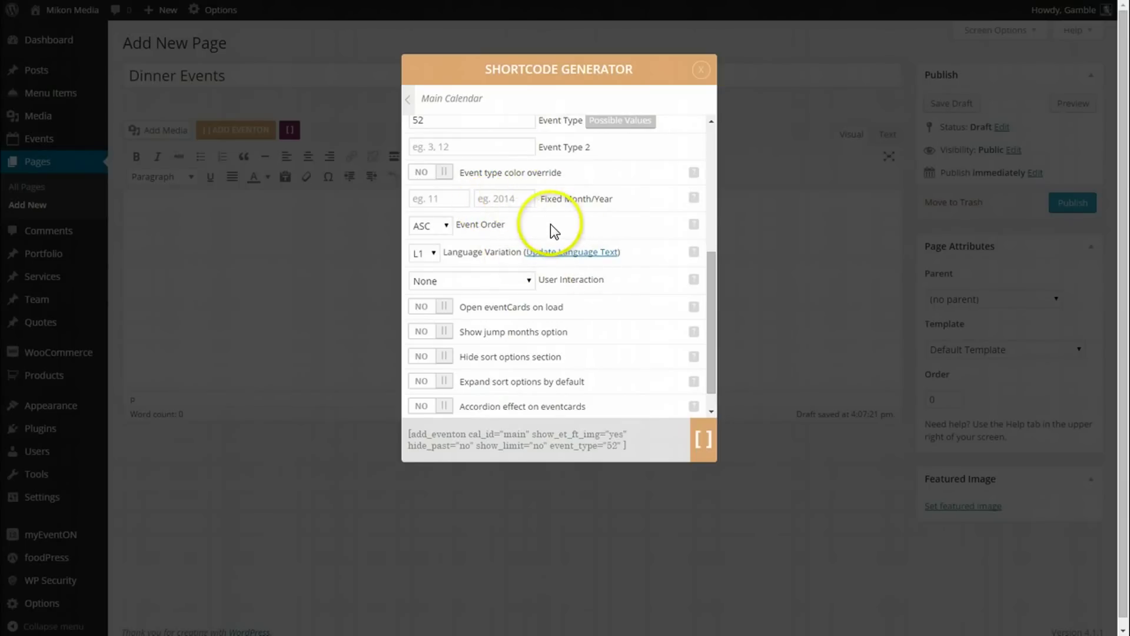
scroll(549, 225, up, 5)
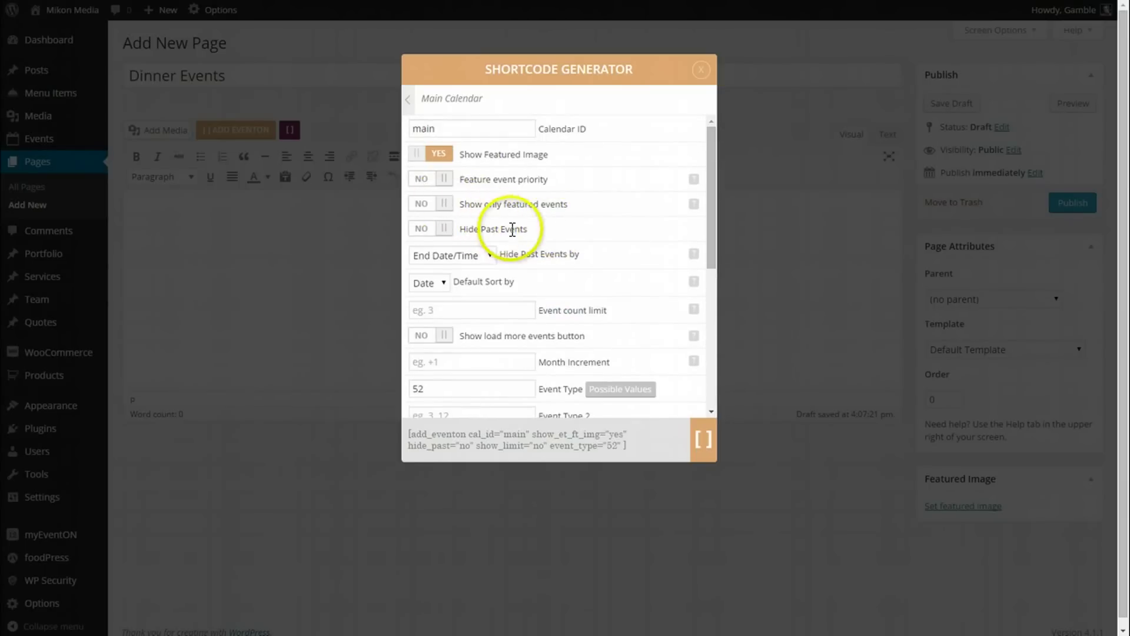
scroll(568, 268, down, 5)
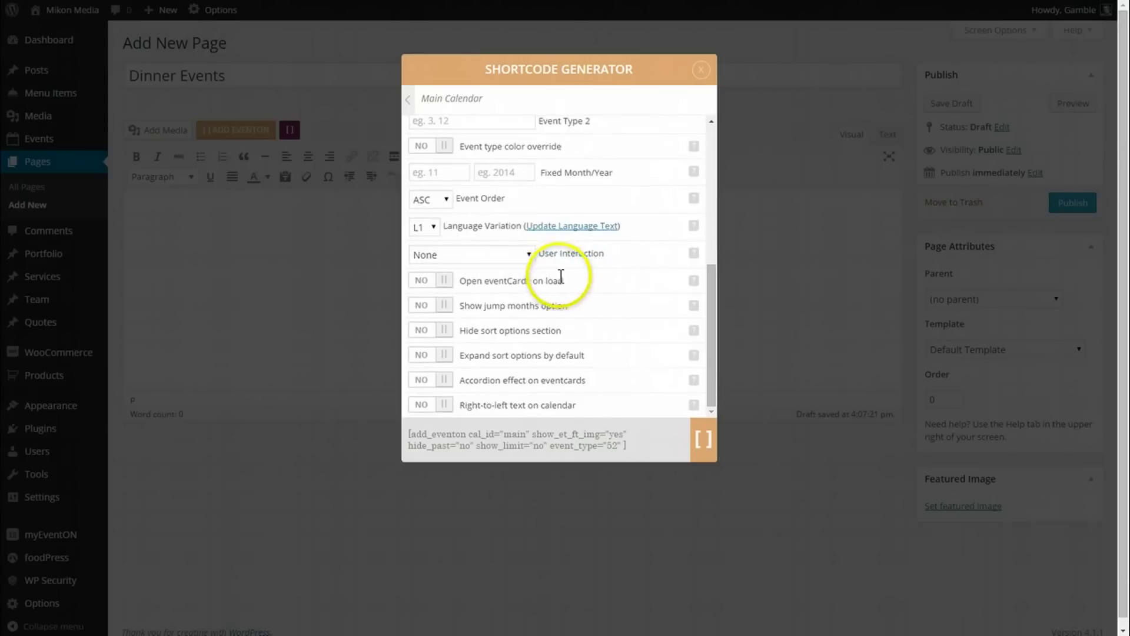
scroll(561, 276, down, 1)
click(511, 245)
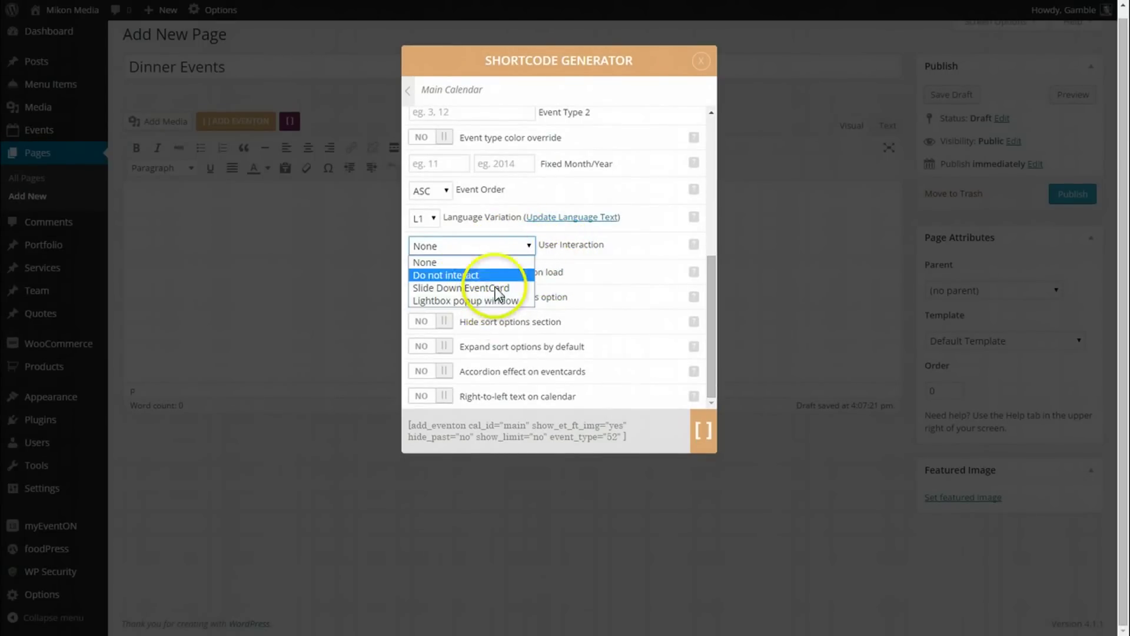
click(464, 262)
- Bring up the Language Variation choices
scroll(445, 303, up, 1)
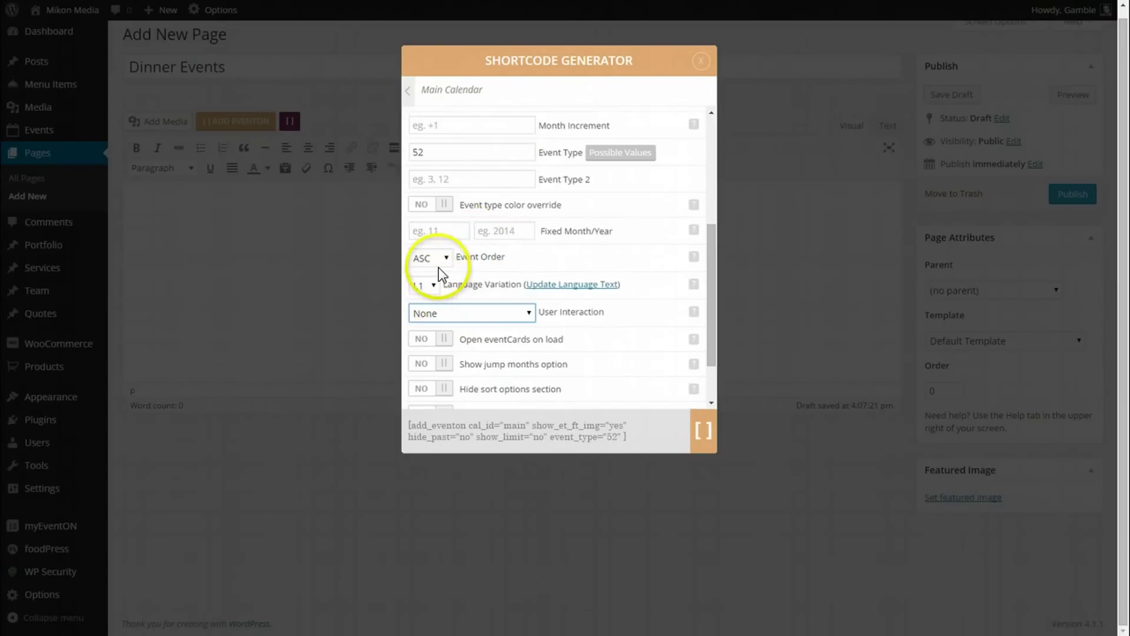
scroll(438, 258, down, 1)
click(433, 219)
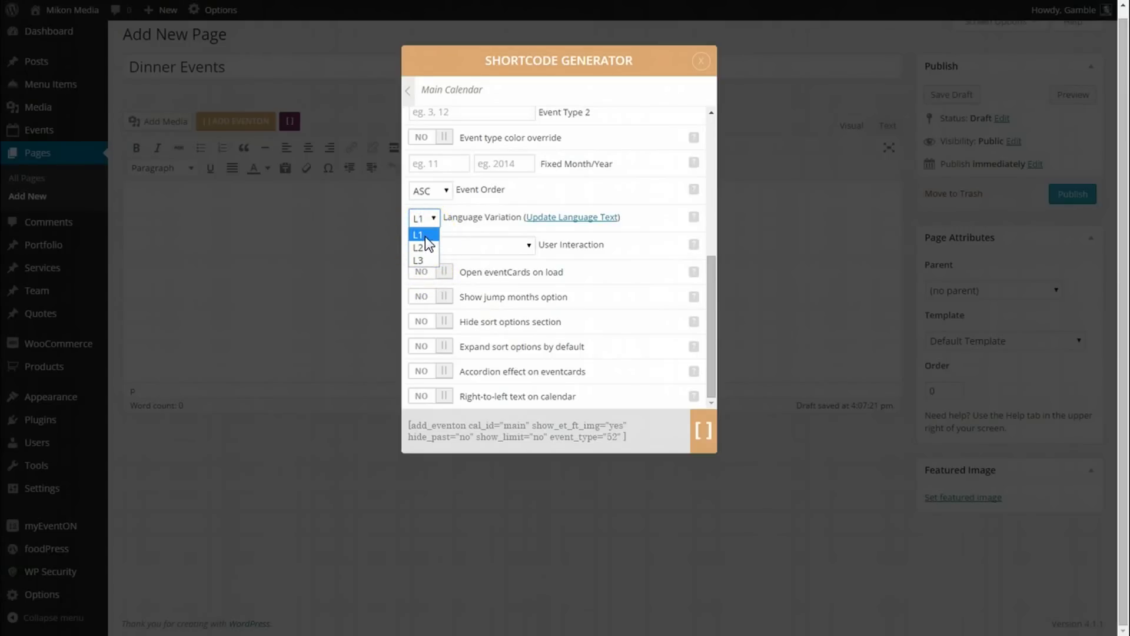
- Try language variation L2, then set it back to L1 so the shortcode reads lang="L1"
drag(426, 239, 433, 272)
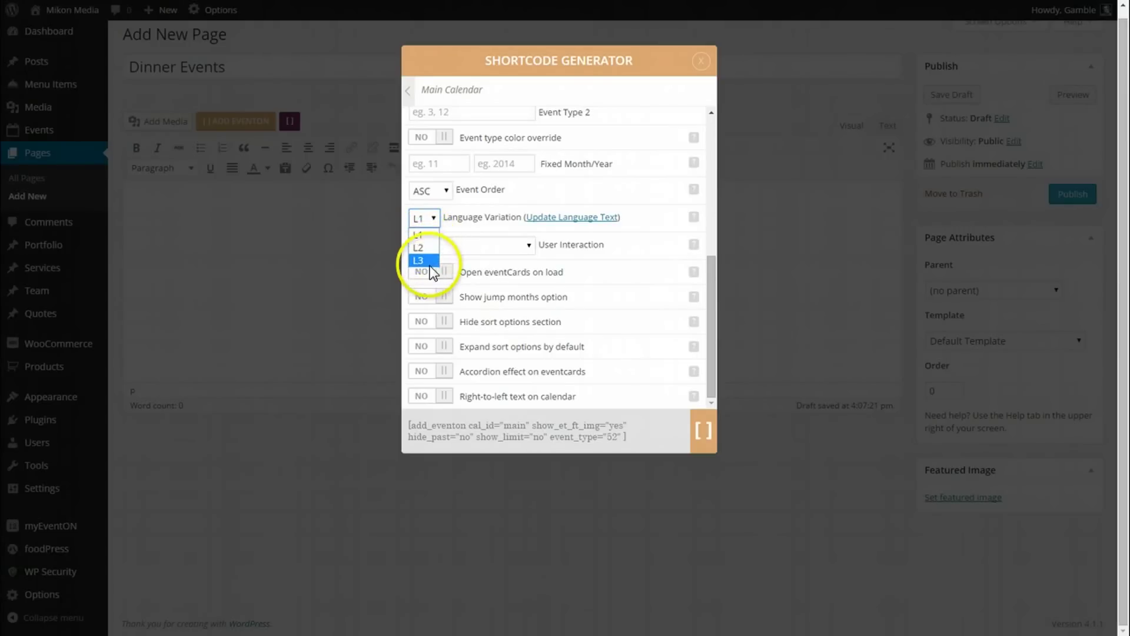
click(426, 235)
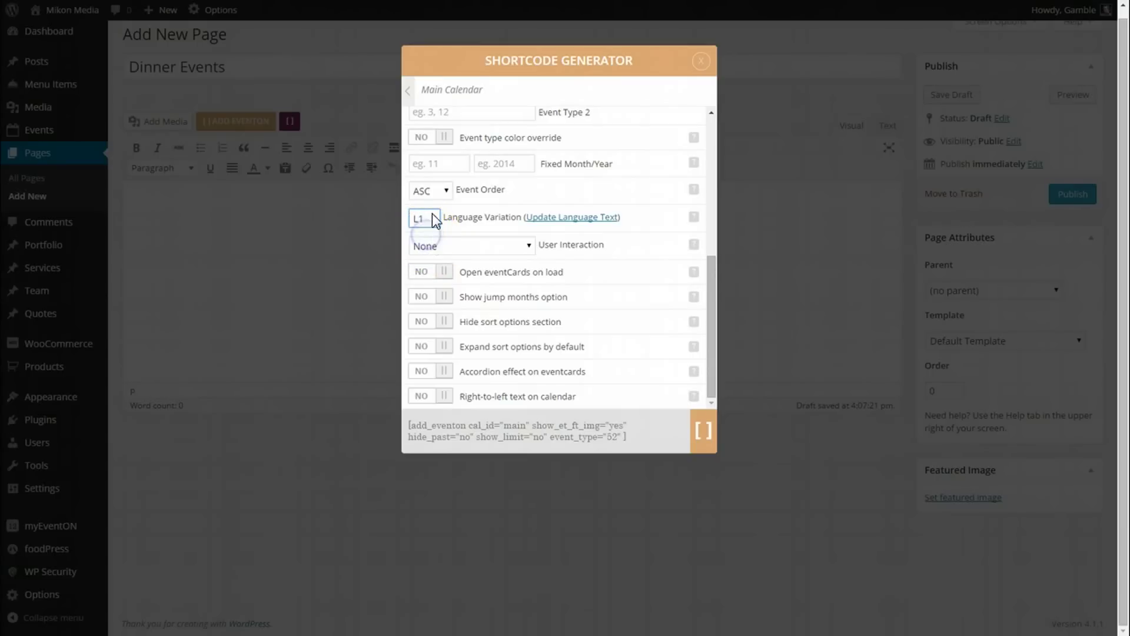
click(434, 217)
click(425, 247)
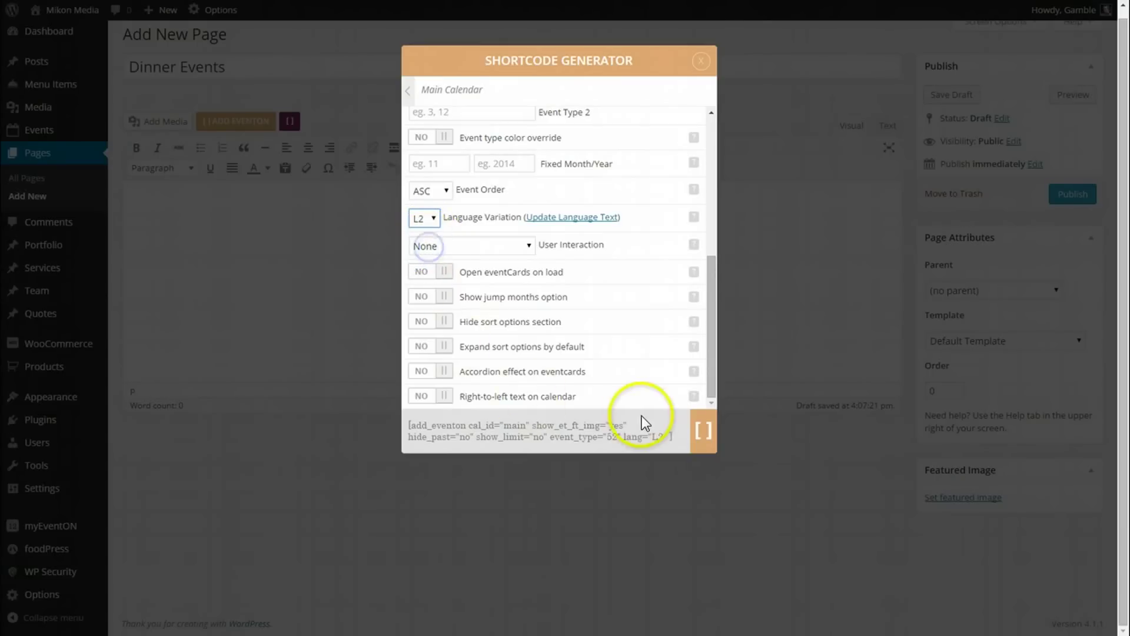
drag(622, 438, 664, 434)
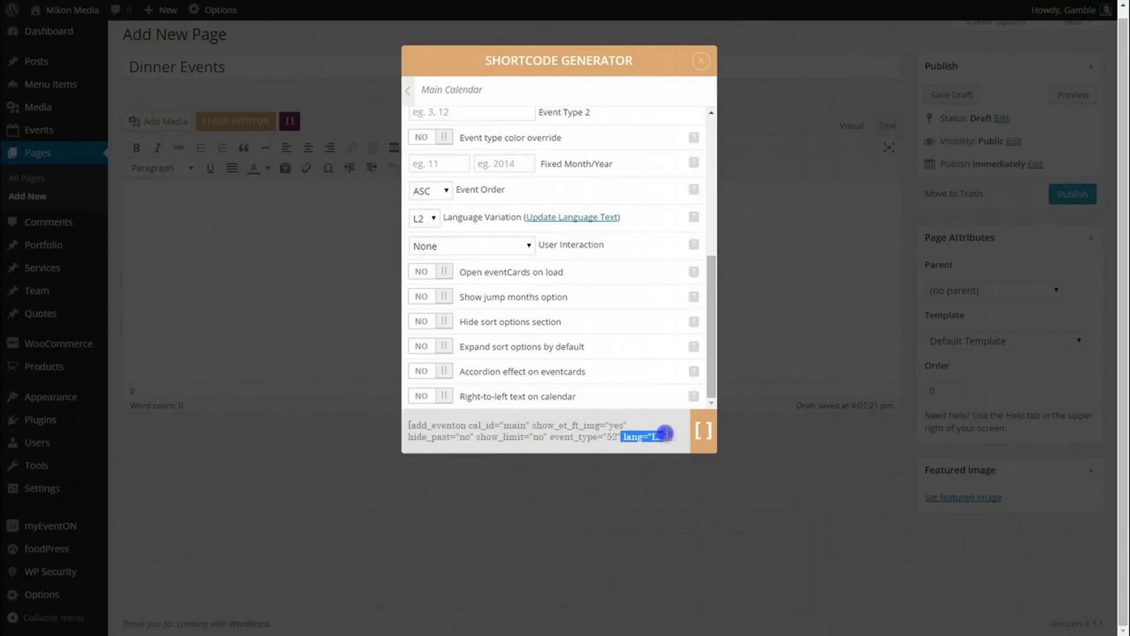
click(435, 218)
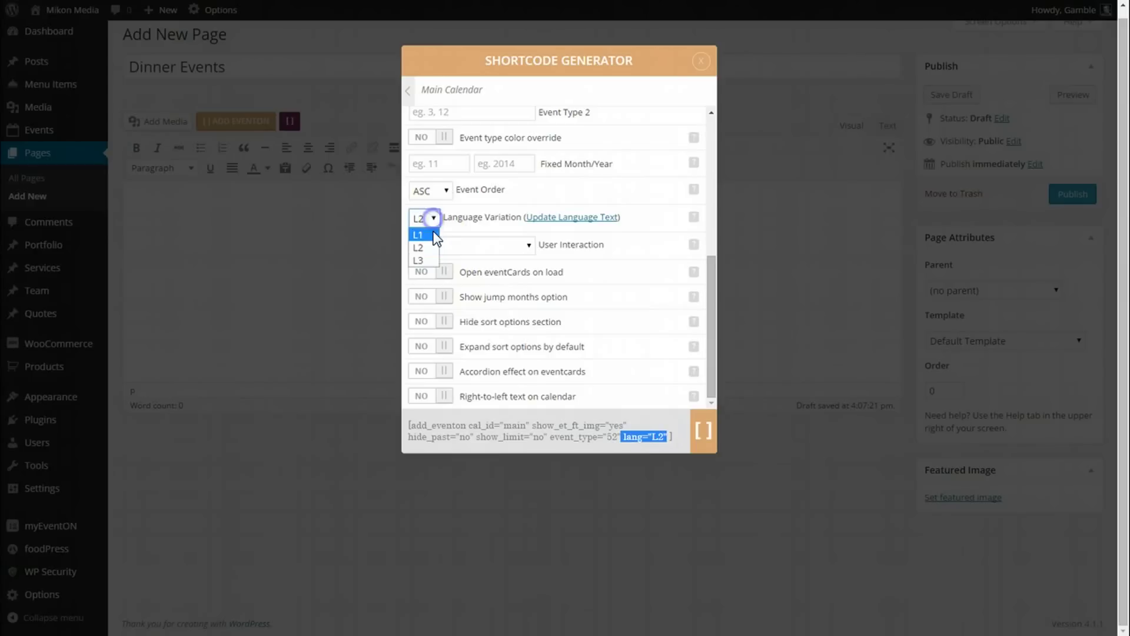
click(431, 231)
drag(668, 436, 629, 434)
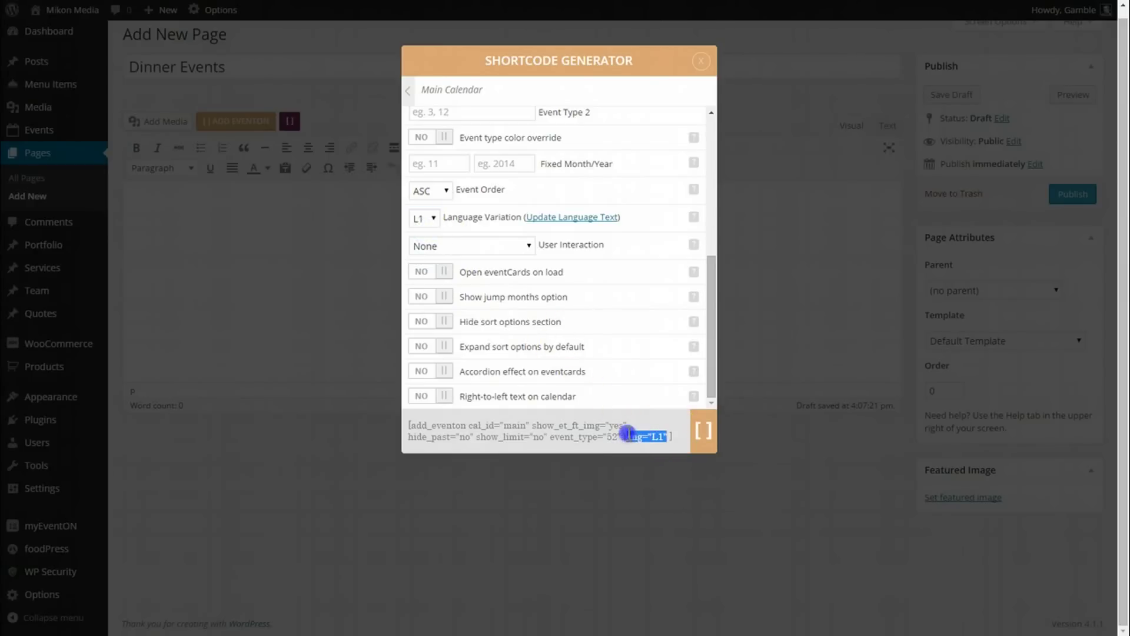
click(568, 273)
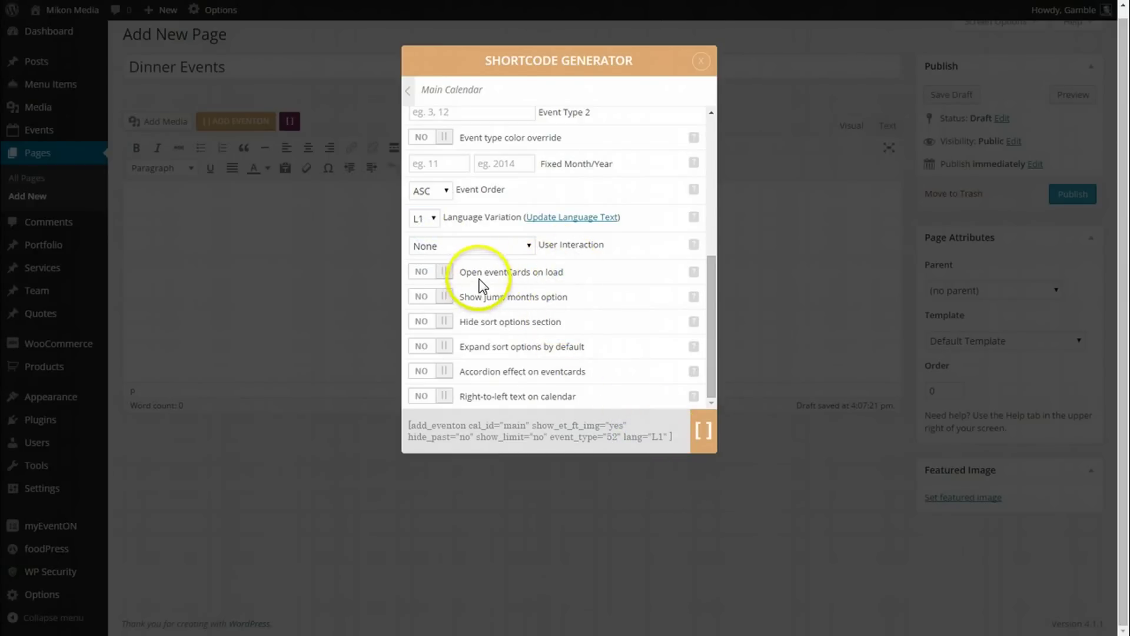
- Toggle 'Open eventCards on load' on and back off, leaving evc_open="no"
click(448, 274)
click(448, 274)
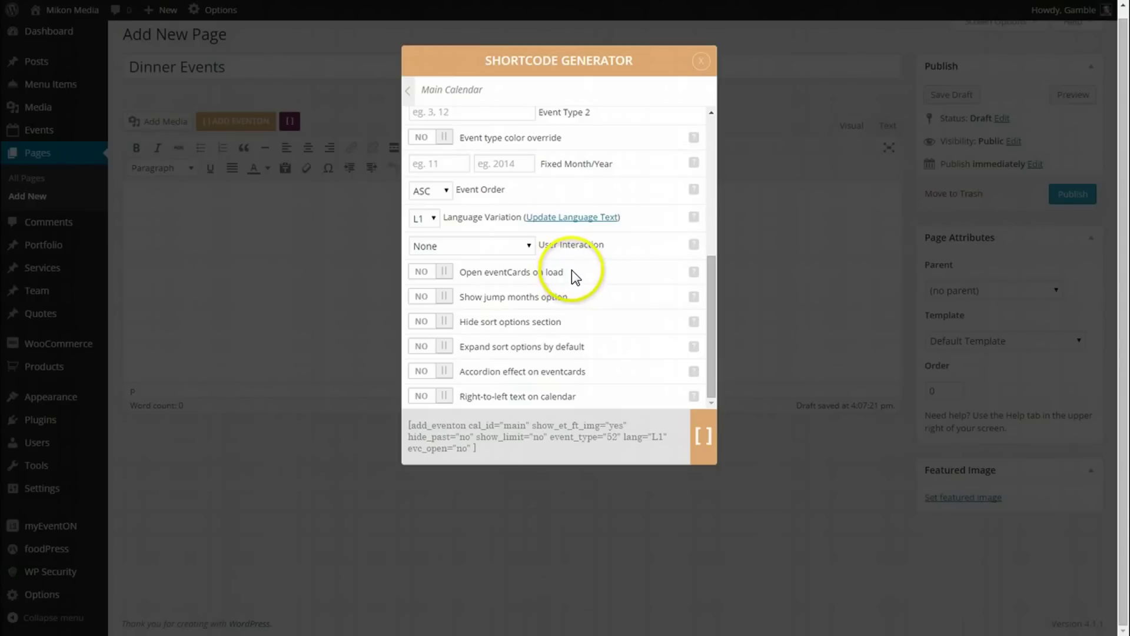
click(526, 274)
triple_click(526, 275)
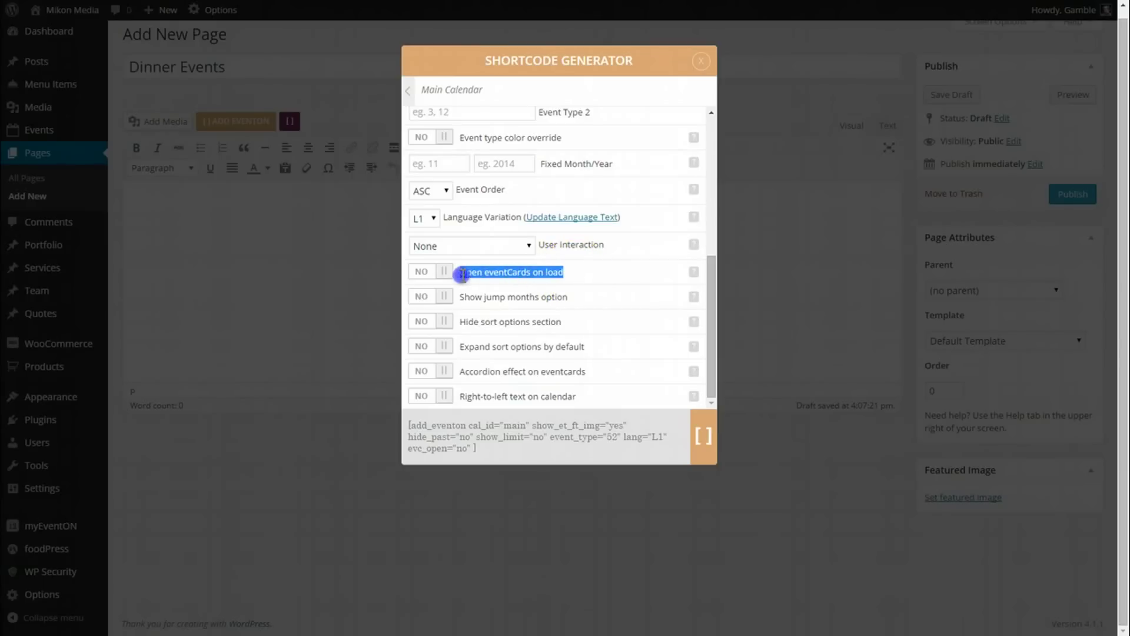
click(558, 269)
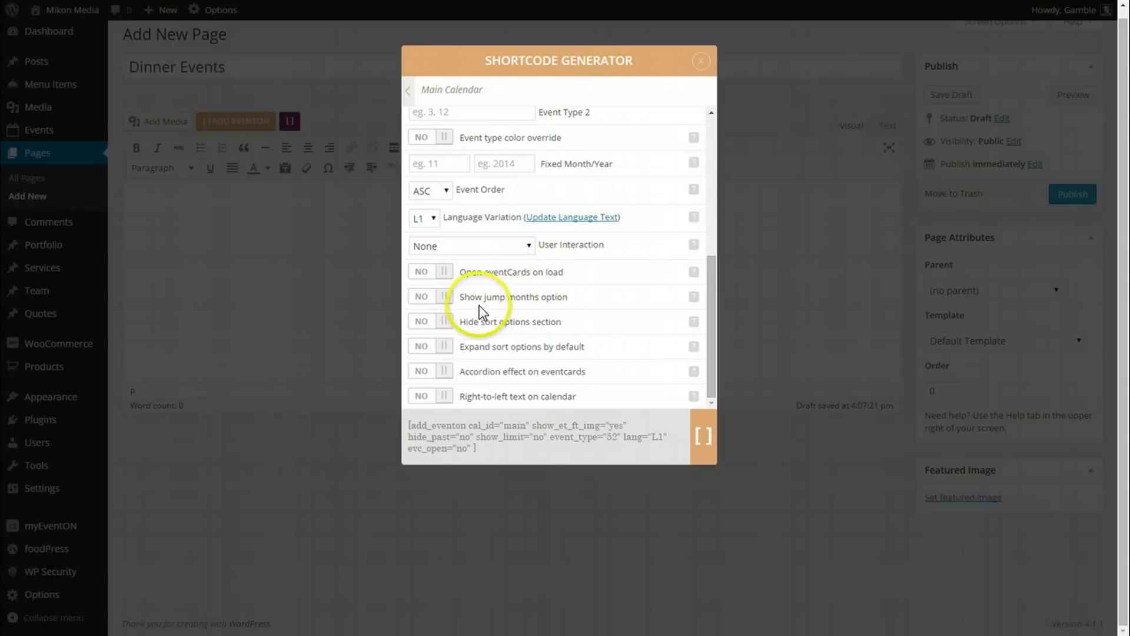
- Turn on the jump months option with 2015 as the jumper start year
click(432, 296)
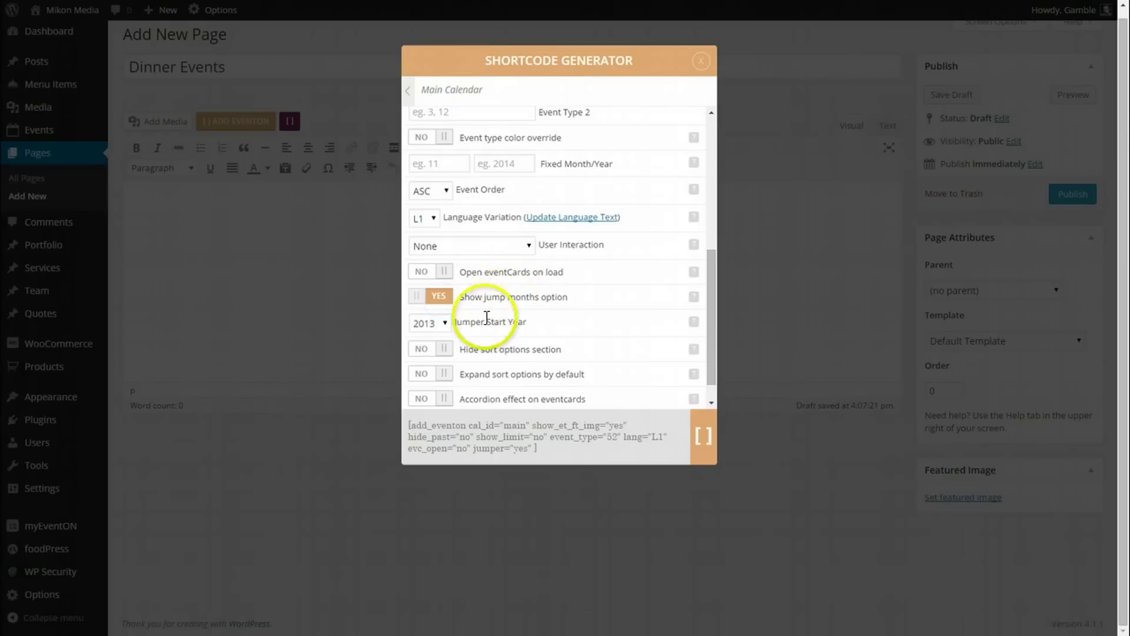
click(440, 326)
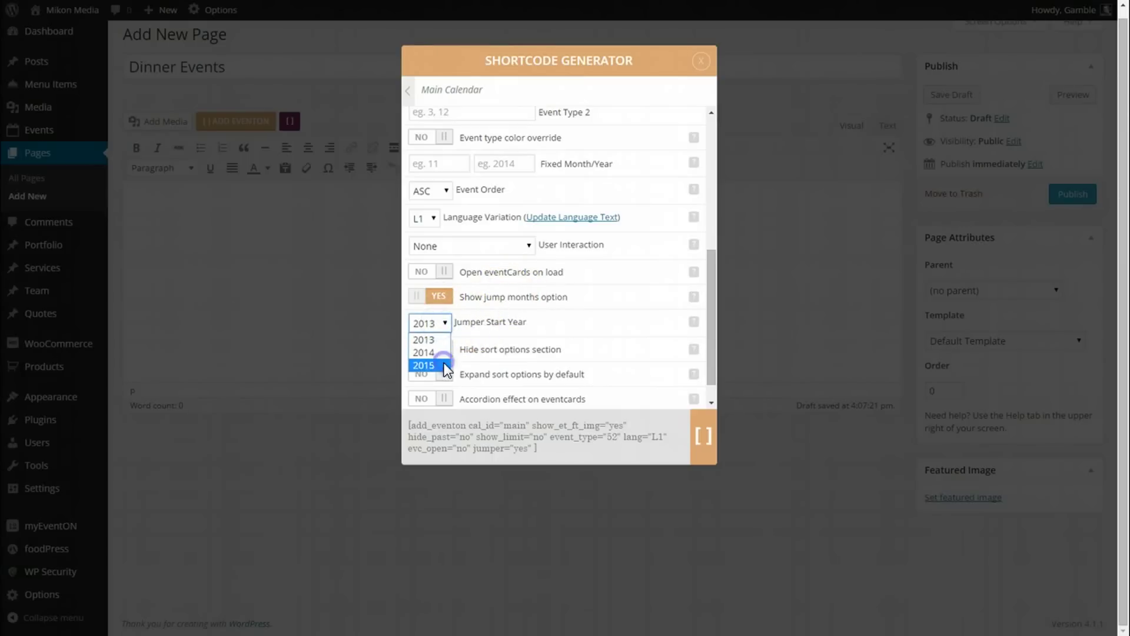
click(446, 366)
scroll(539, 316, down, 1)
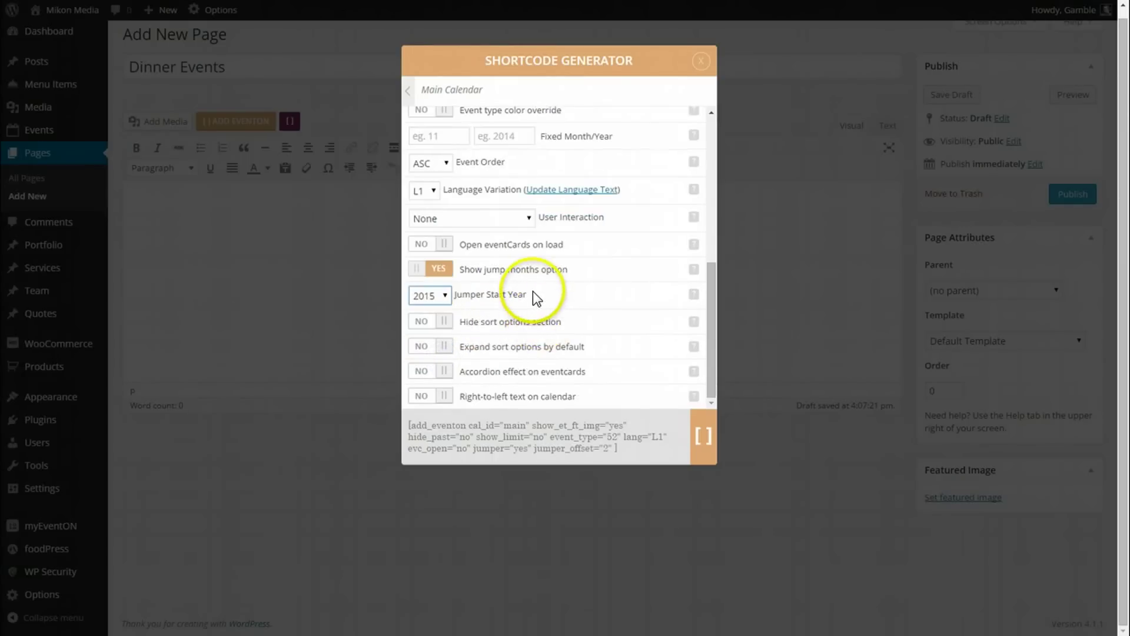
click(540, 325)
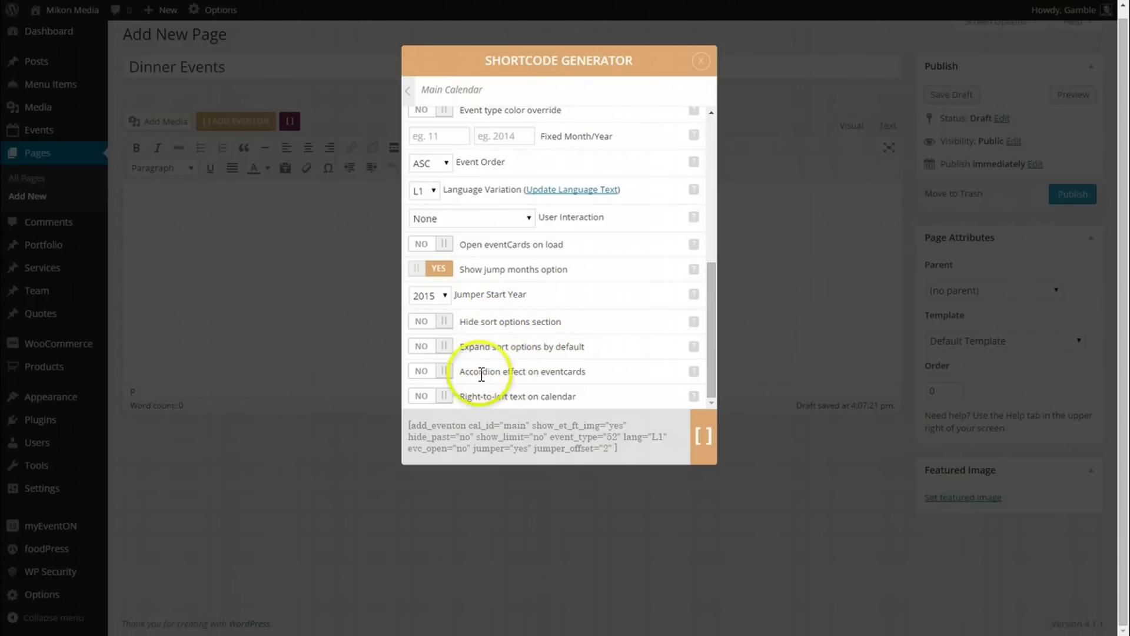
- Toggle the accordion effect on and back off, leaving accord="no"
click(442, 372)
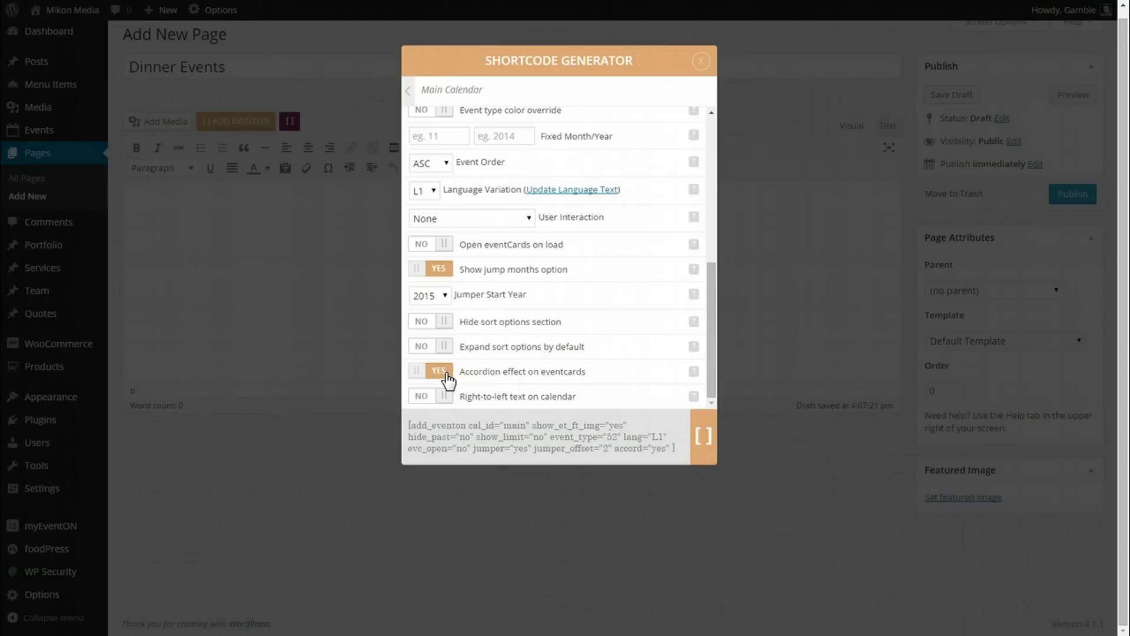
click(446, 376)
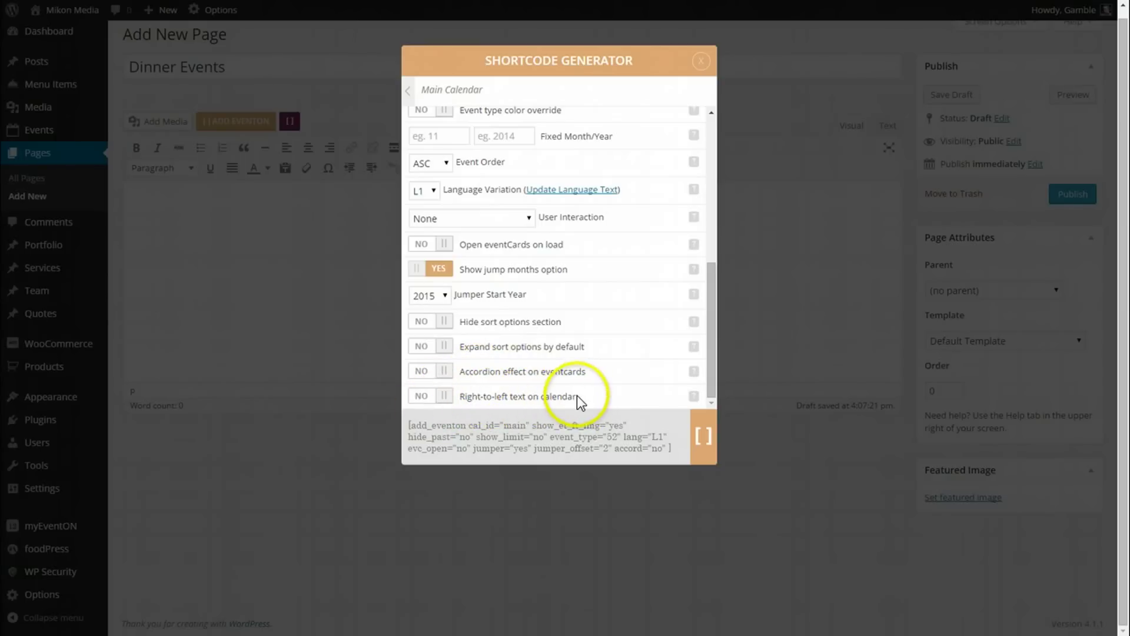
drag(578, 397, 458, 397)
drag(460, 397, 580, 398)
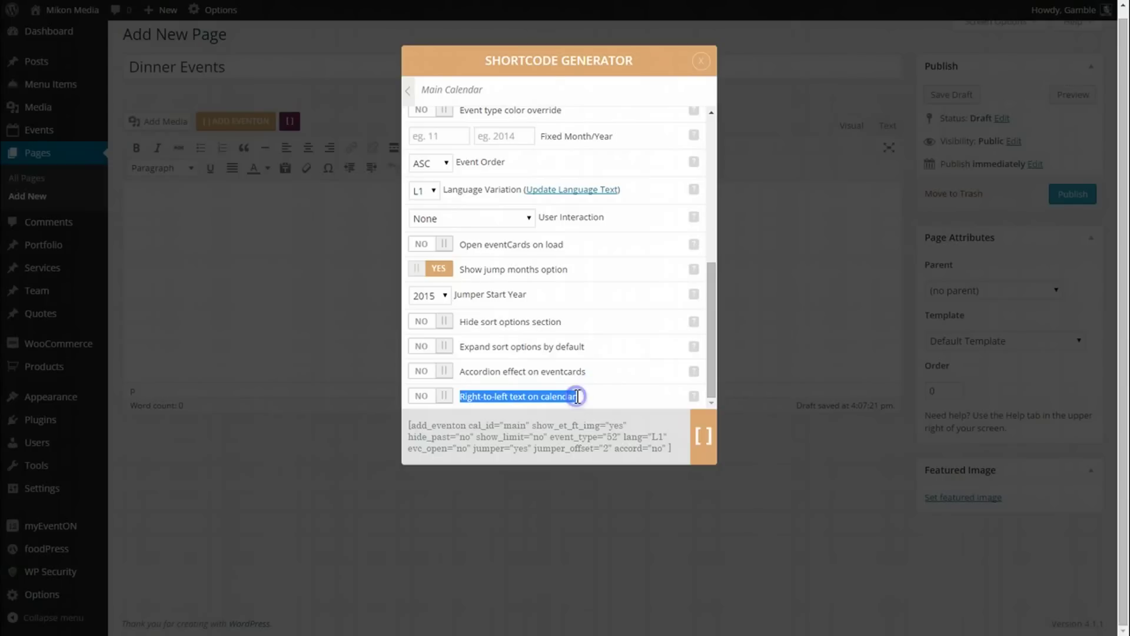
click(468, 396)
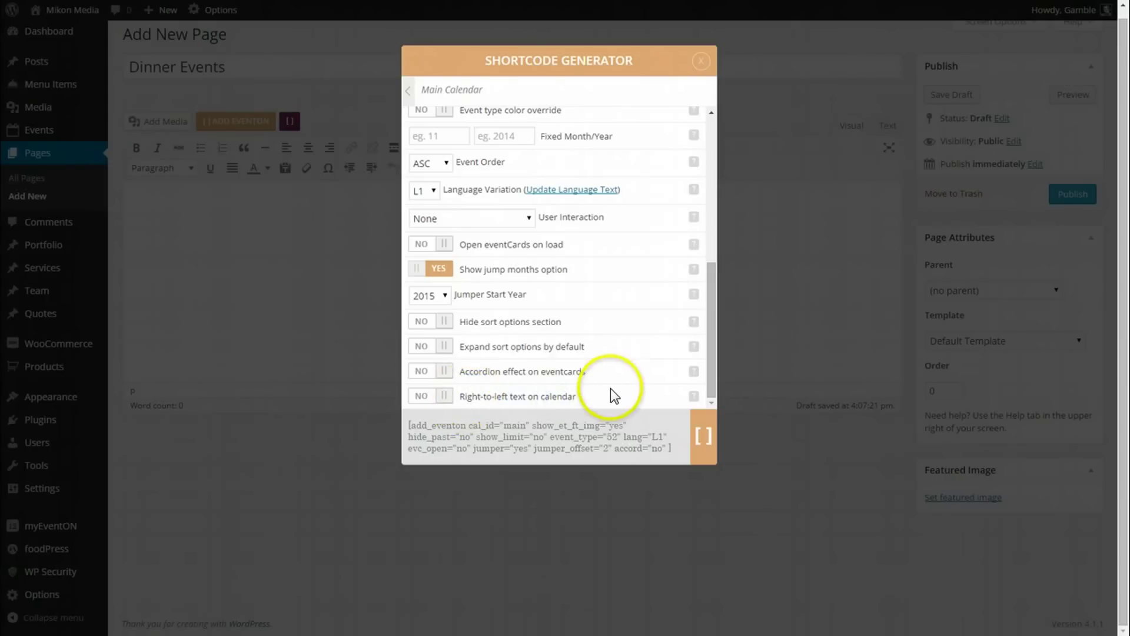
- Insert the shortcode into the Dinner Events page, publish it, and view the live page
click(703, 441)
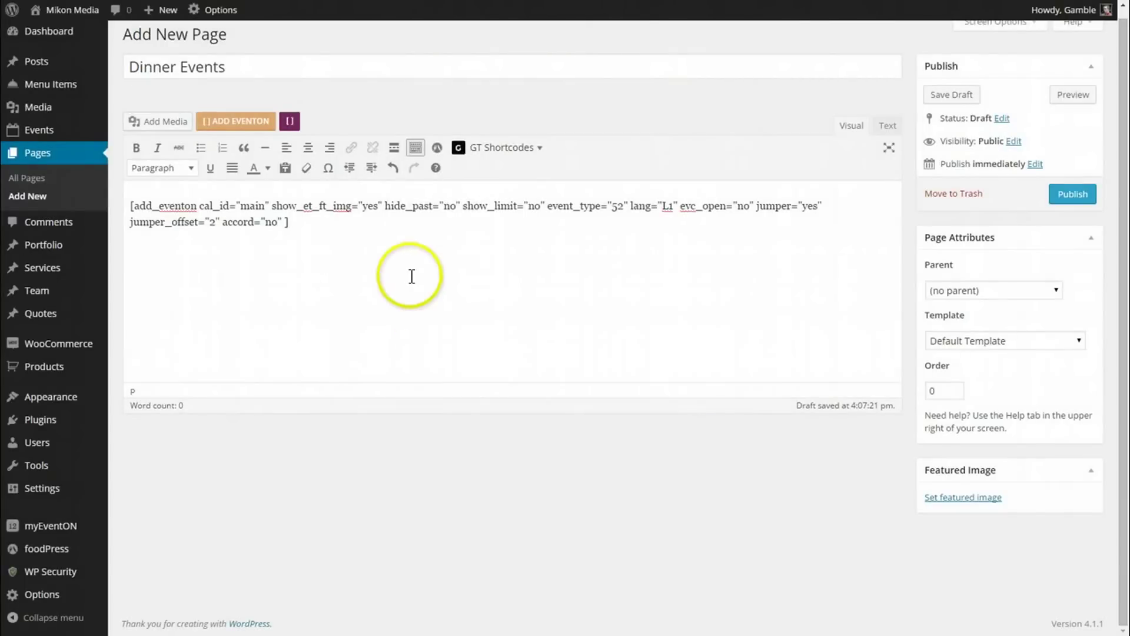
click(1077, 197)
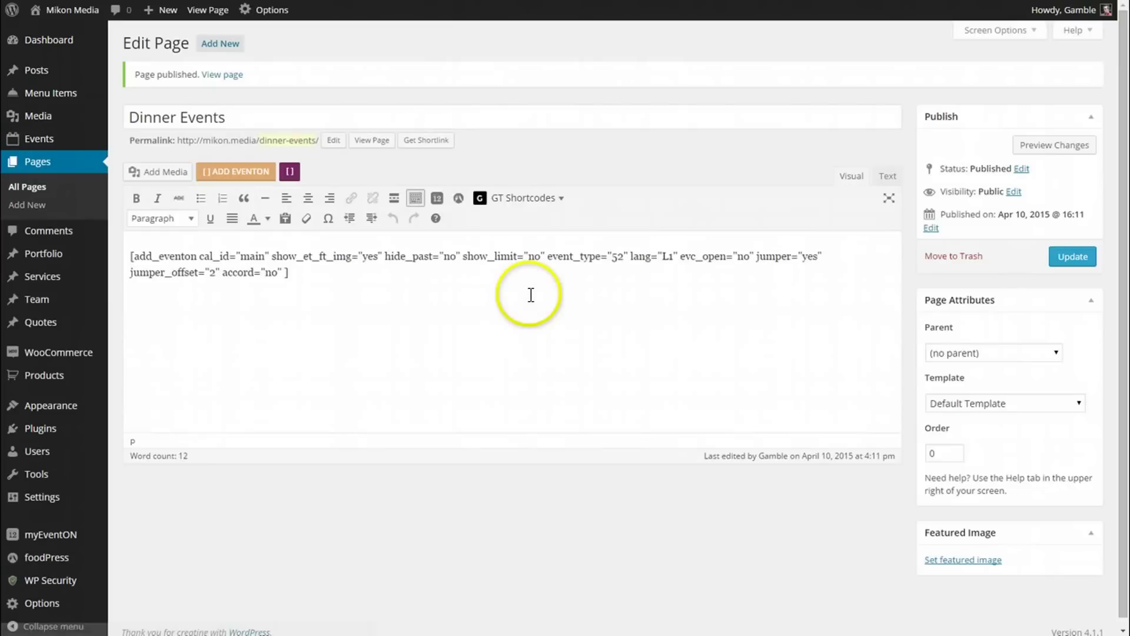
click(363, 141)
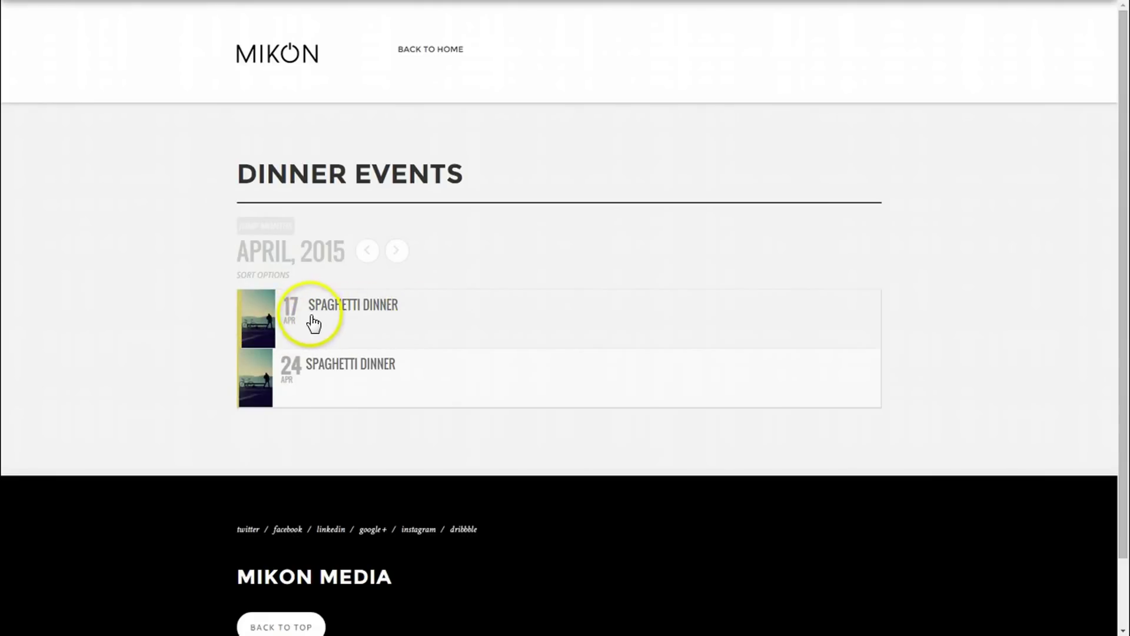
click(374, 323)
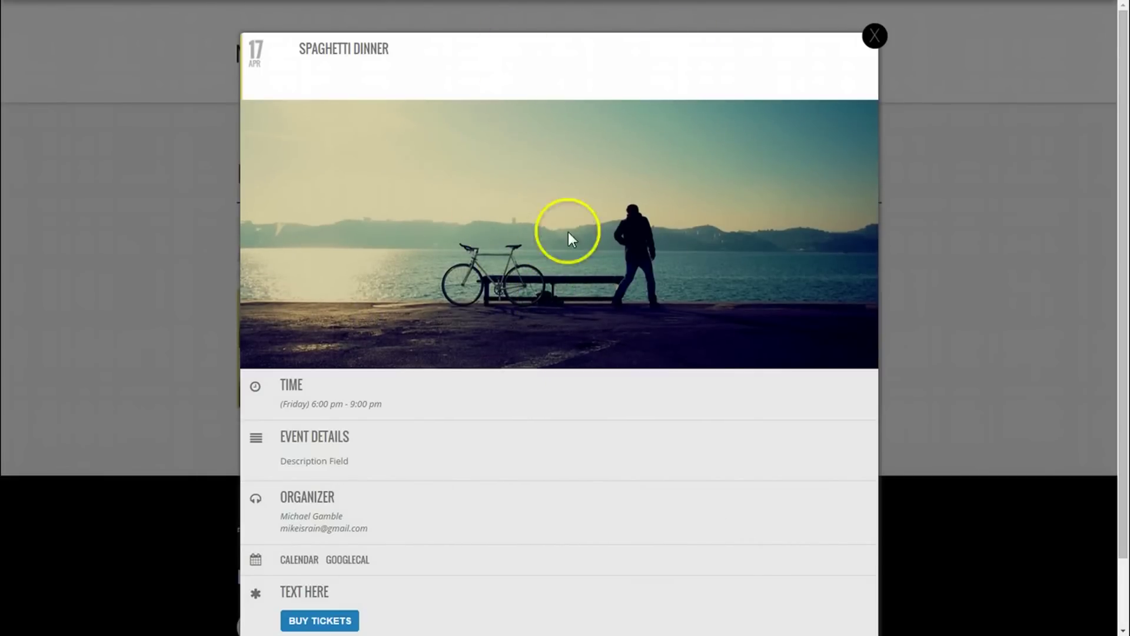
click(543, 259)
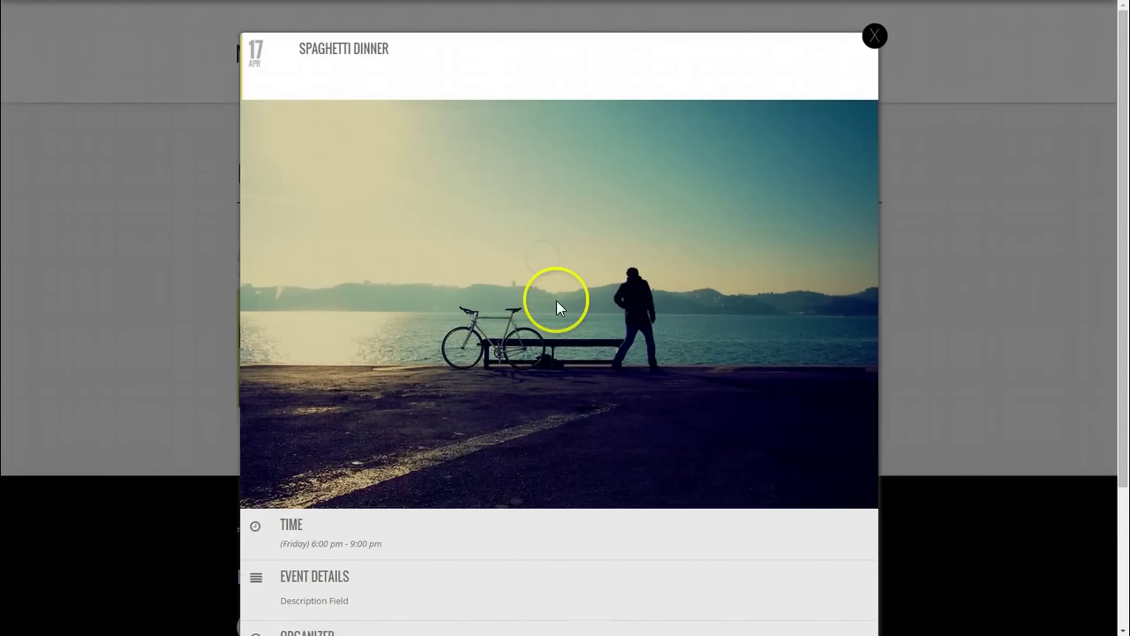
click(557, 301)
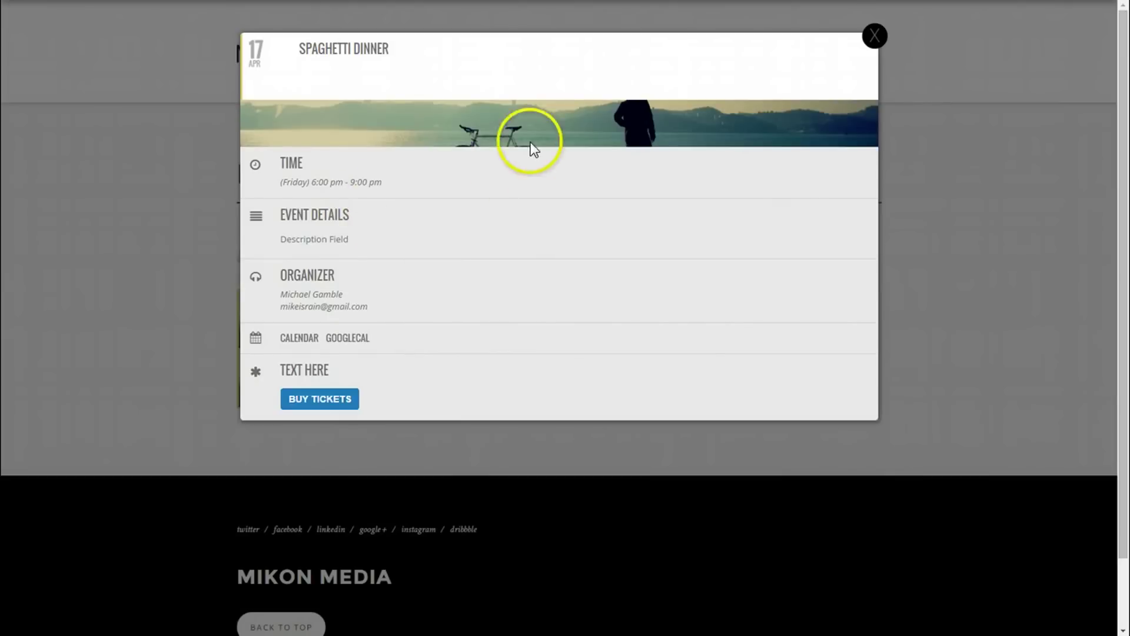
click(560, 129)
click(558, 231)
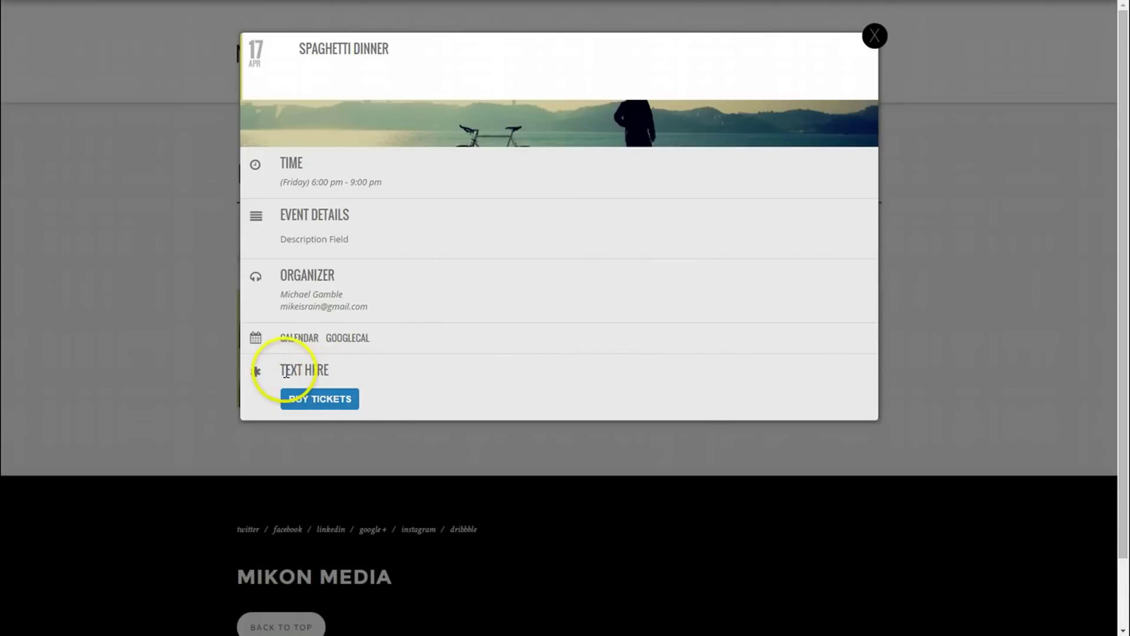
drag(282, 374, 333, 370)
click(333, 372)
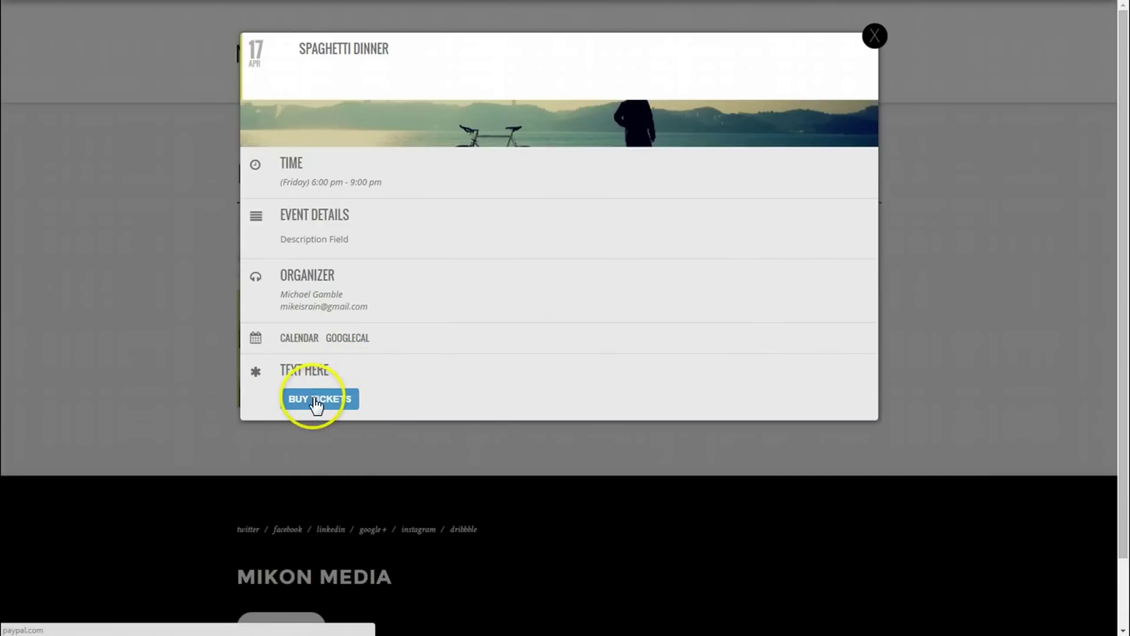
click(872, 37)
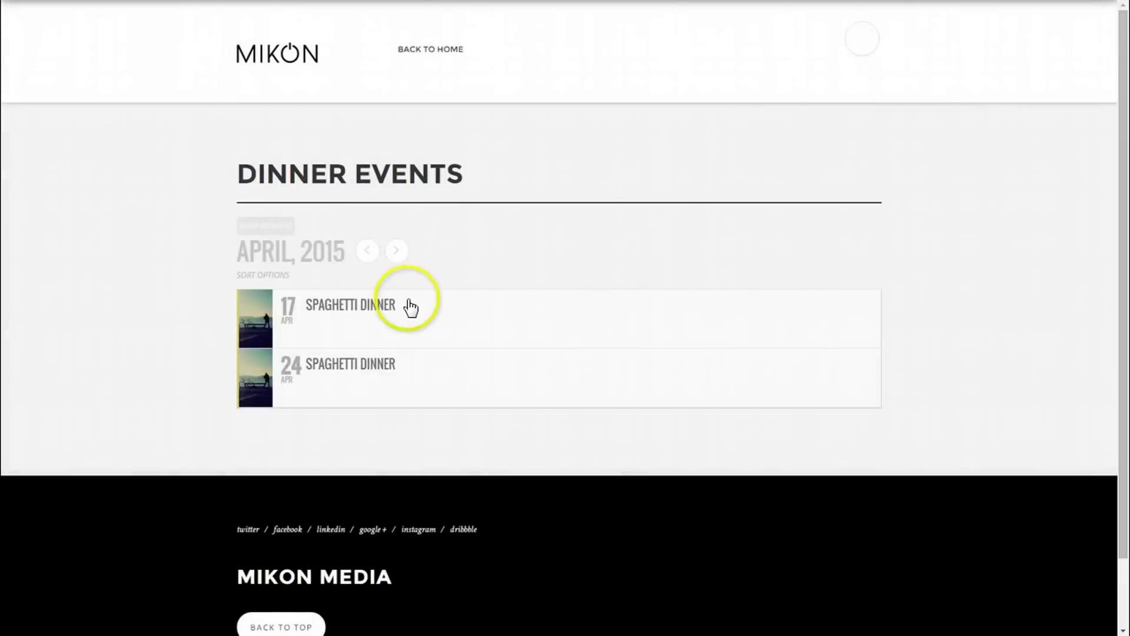
click(310, 372)
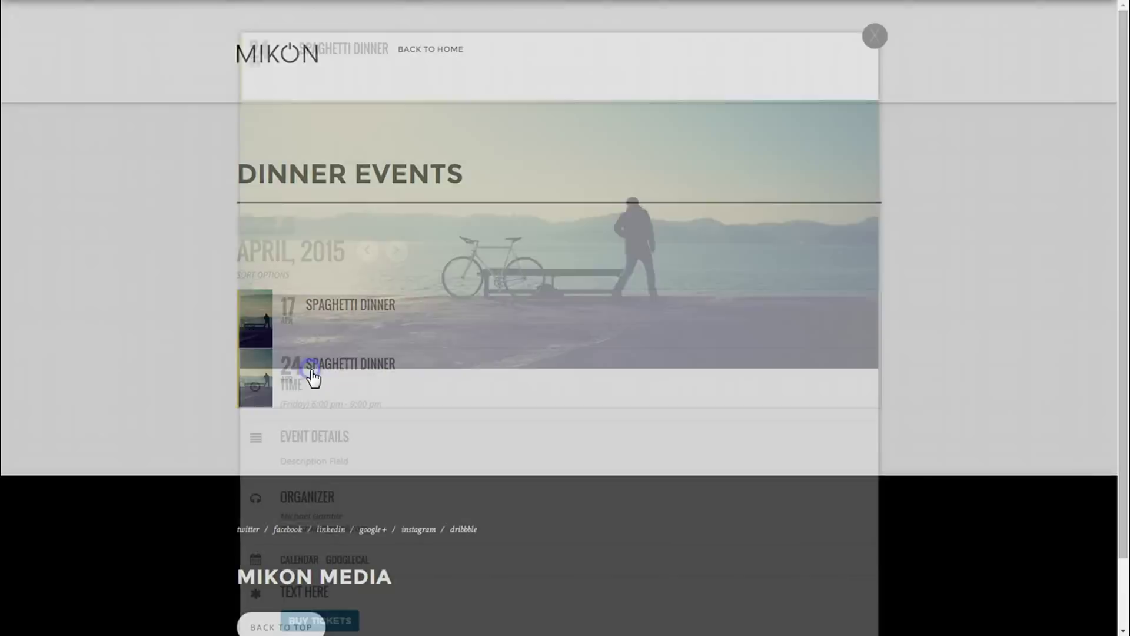
scroll(426, 402, down, 1)
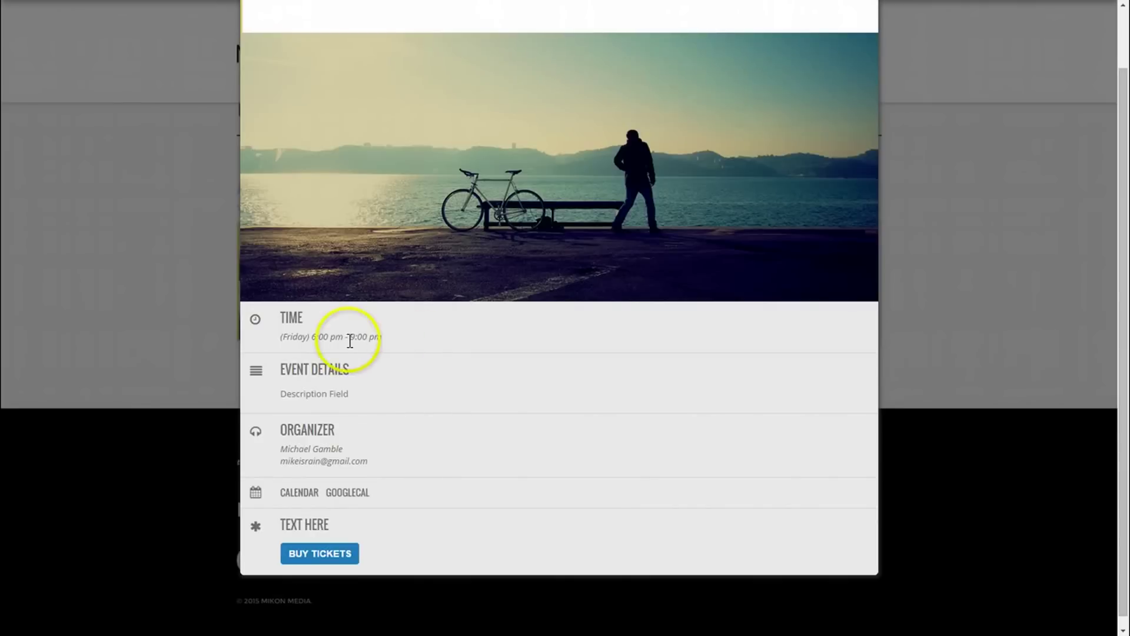
scroll(377, 420, up, 1)
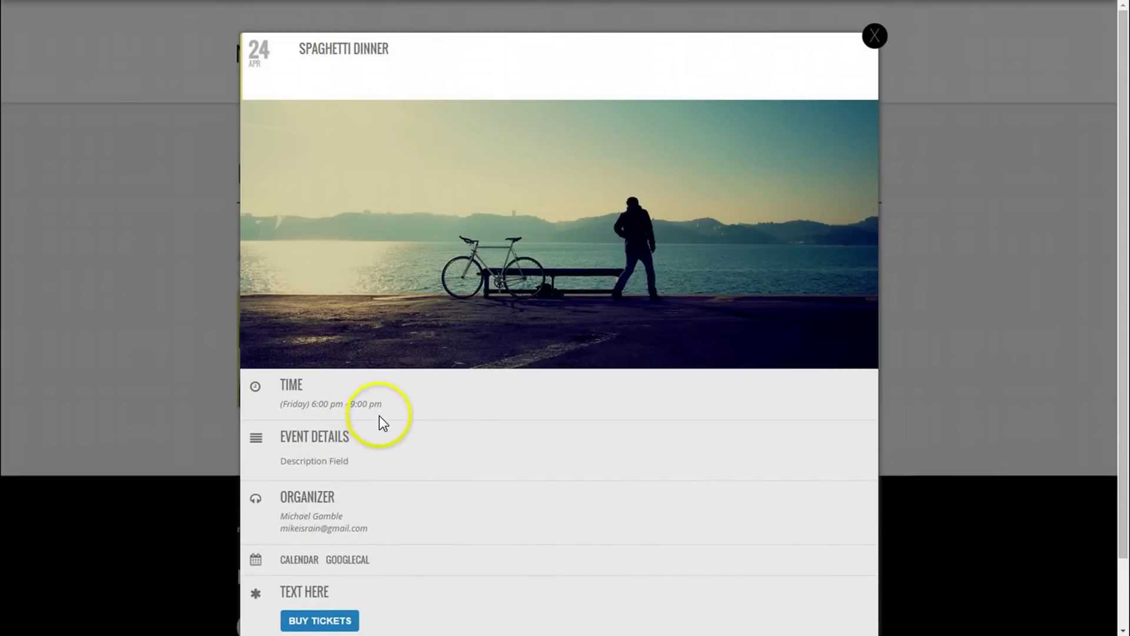
scroll(497, 483, down, 1)
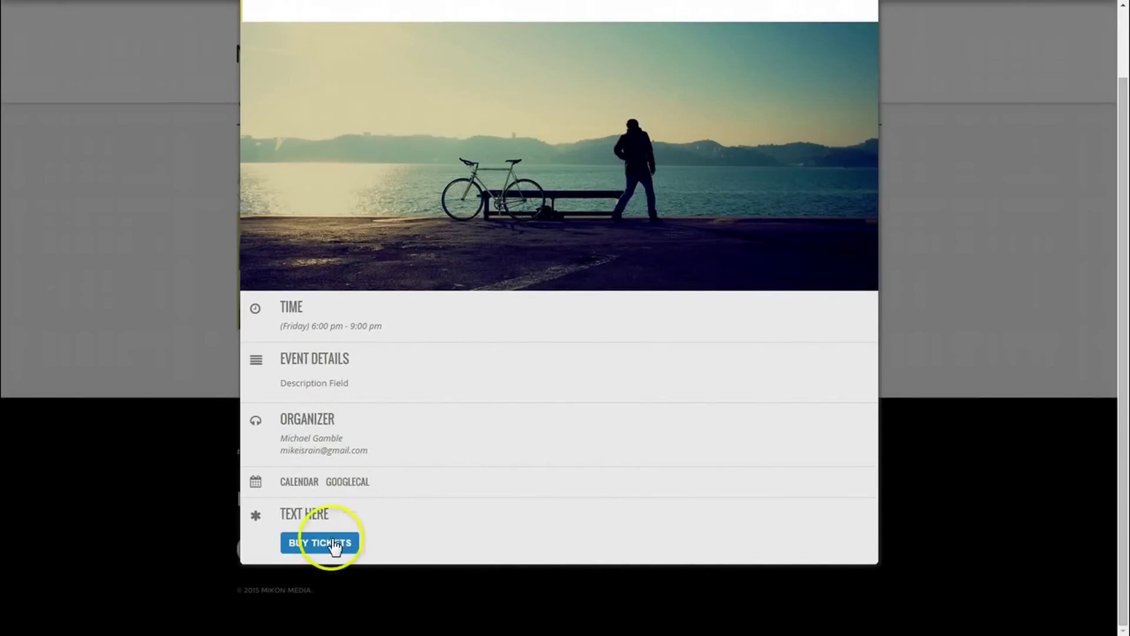
scroll(333, 546, up, 1)
click(871, 51)
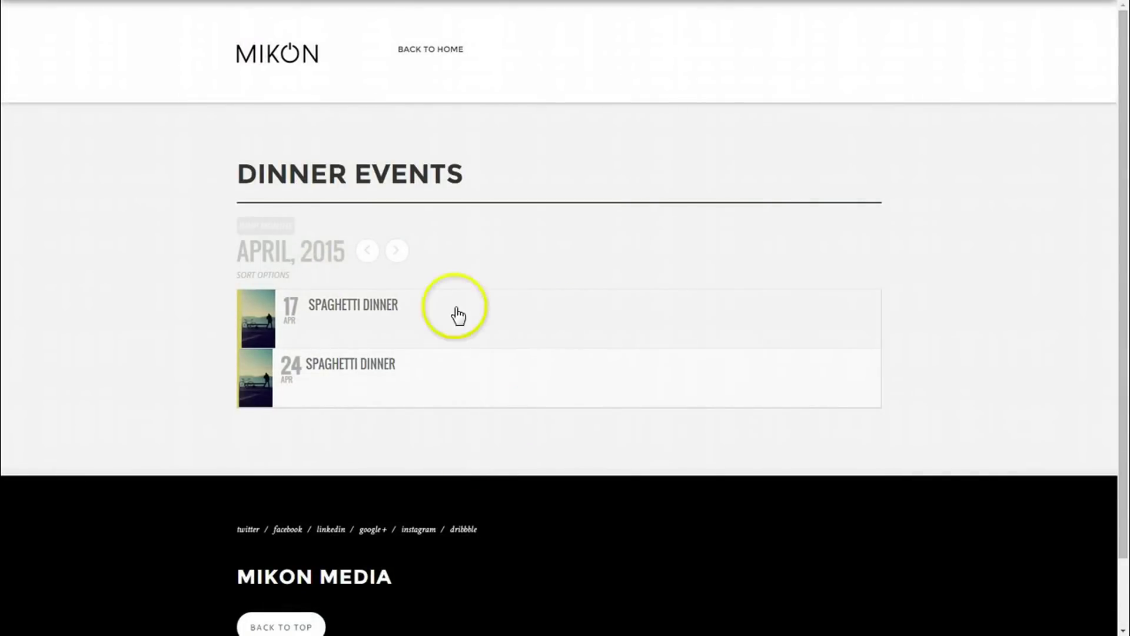
- Expand Jump Months, page forward to May and June 2015, then back toward April
click(295, 235)
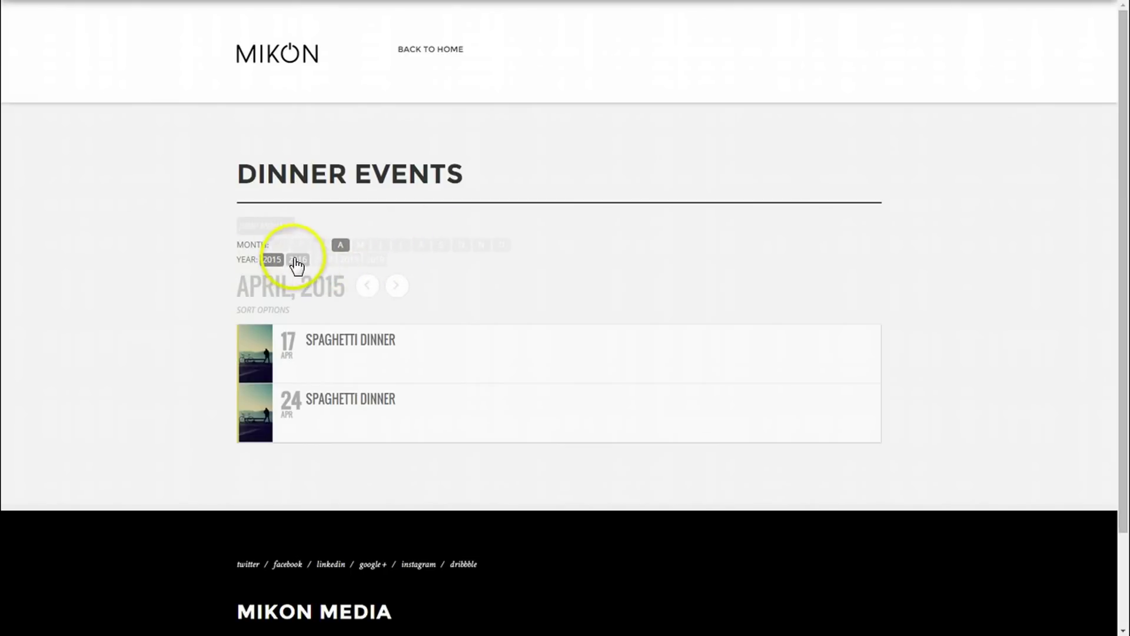
click(395, 288)
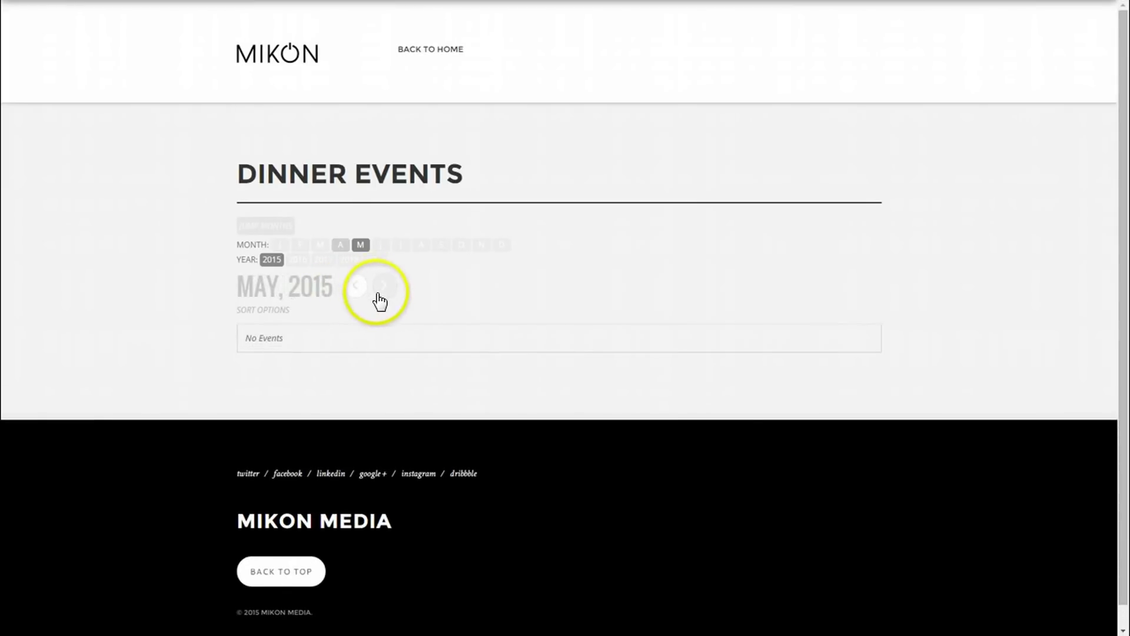
click(385, 290)
click(356, 297)
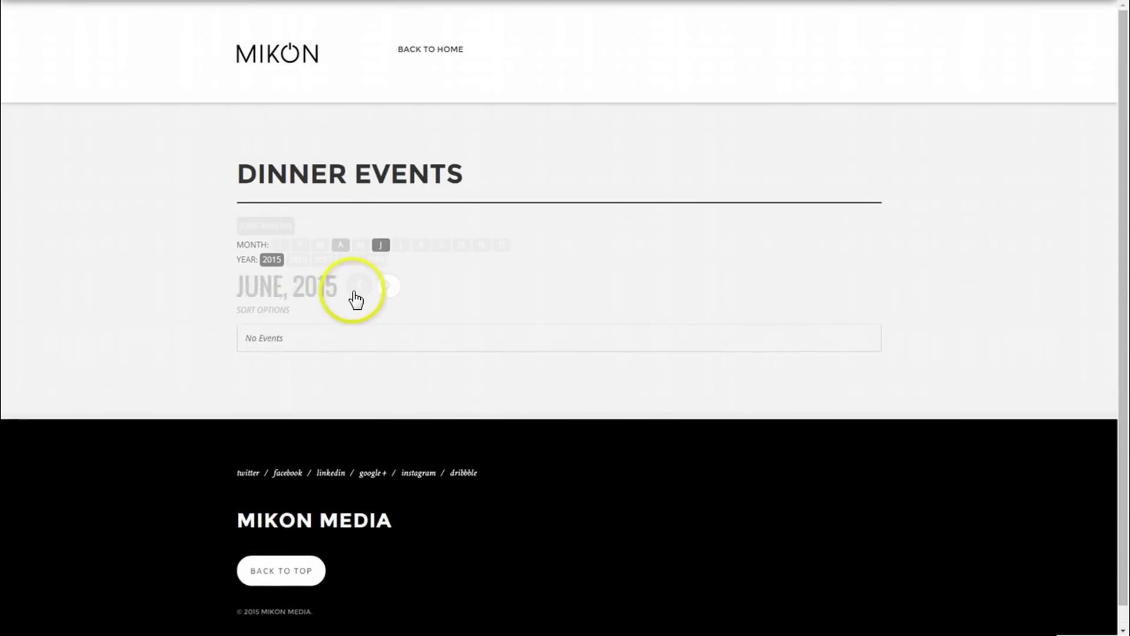
click(361, 297)
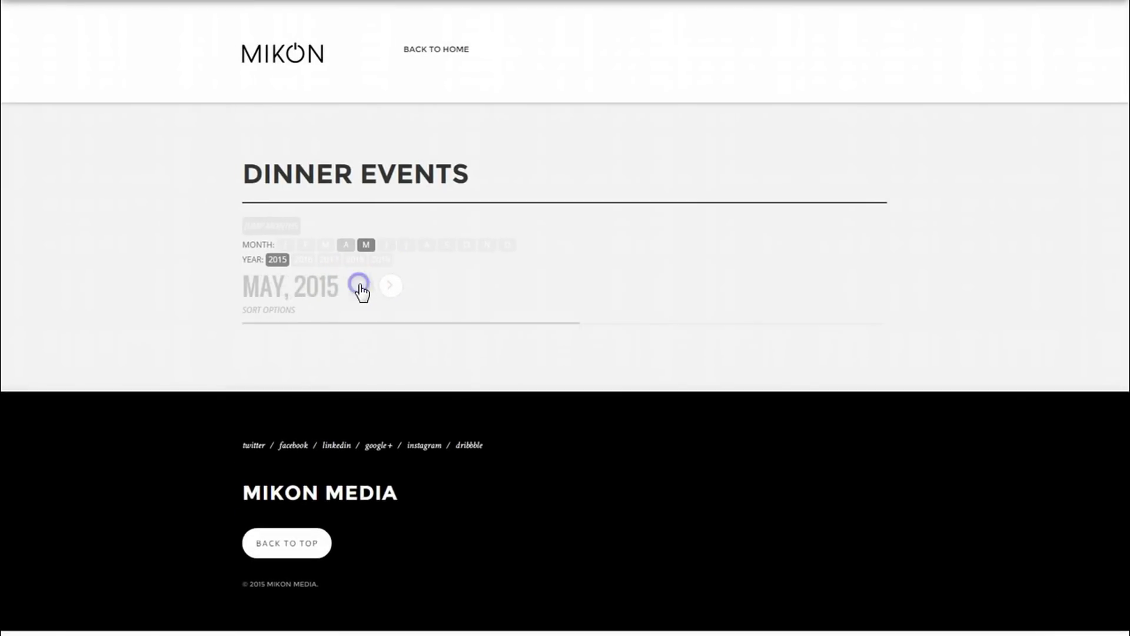